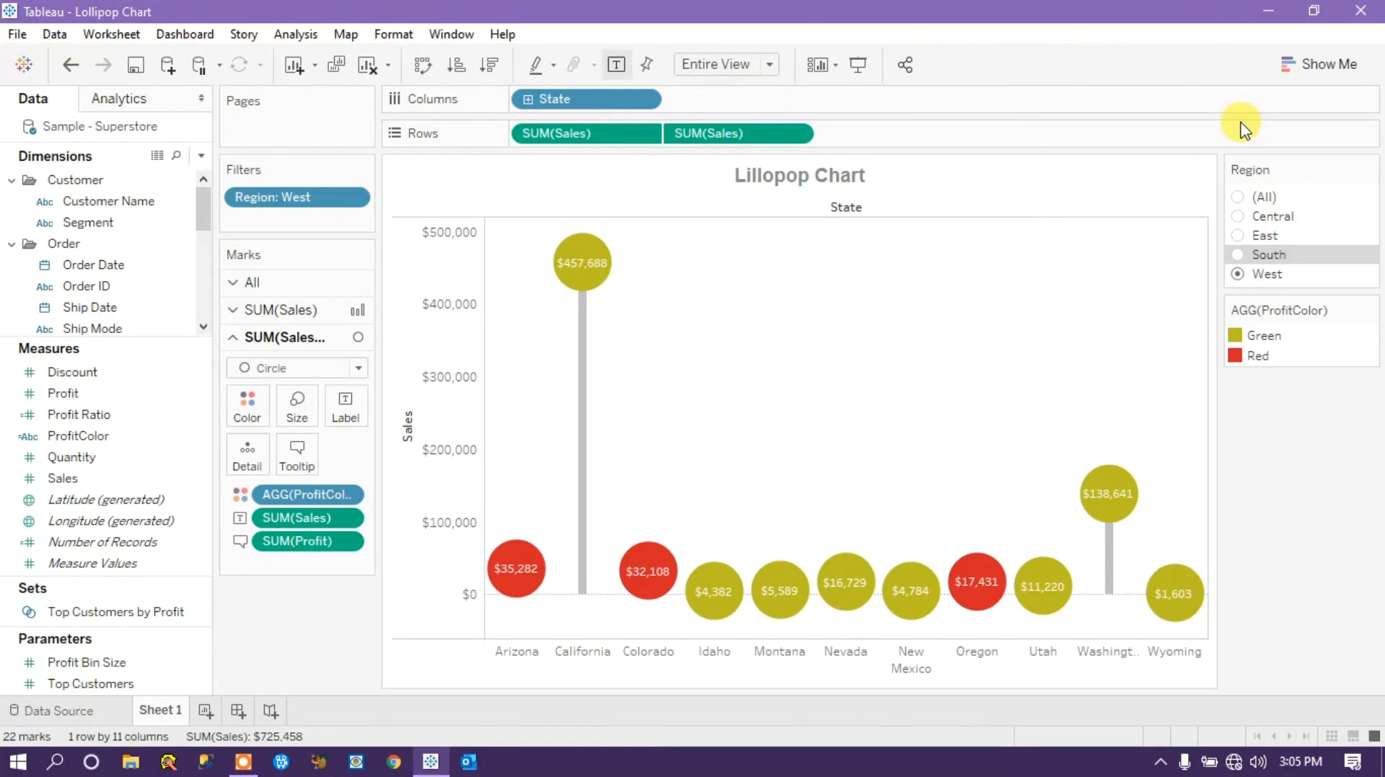
Filter the finished lollipop chart on Sheet 1 to the South region and inspect its state marks.
{"action": "left_click", "coordinate": [1237, 256]}
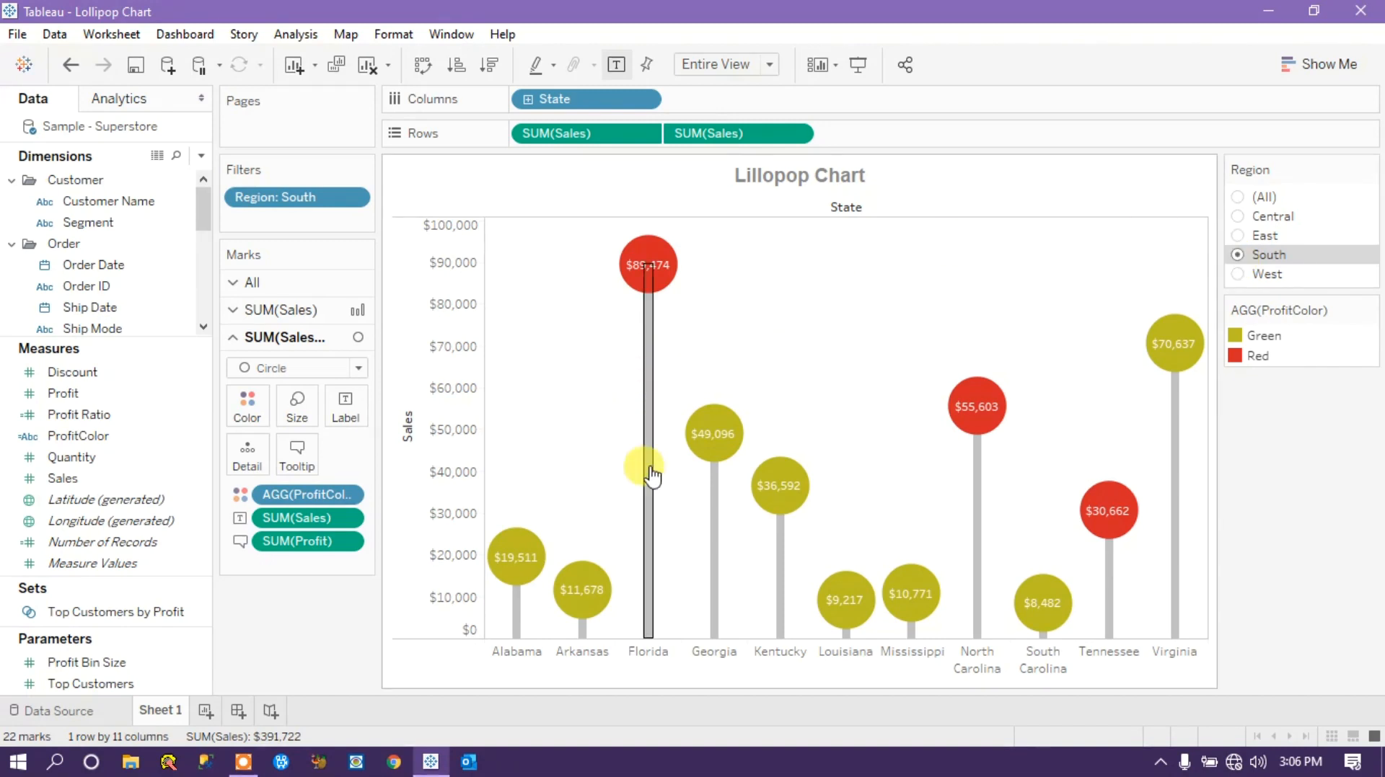
{"action": "mouse_move", "coordinate": [621, 265]}
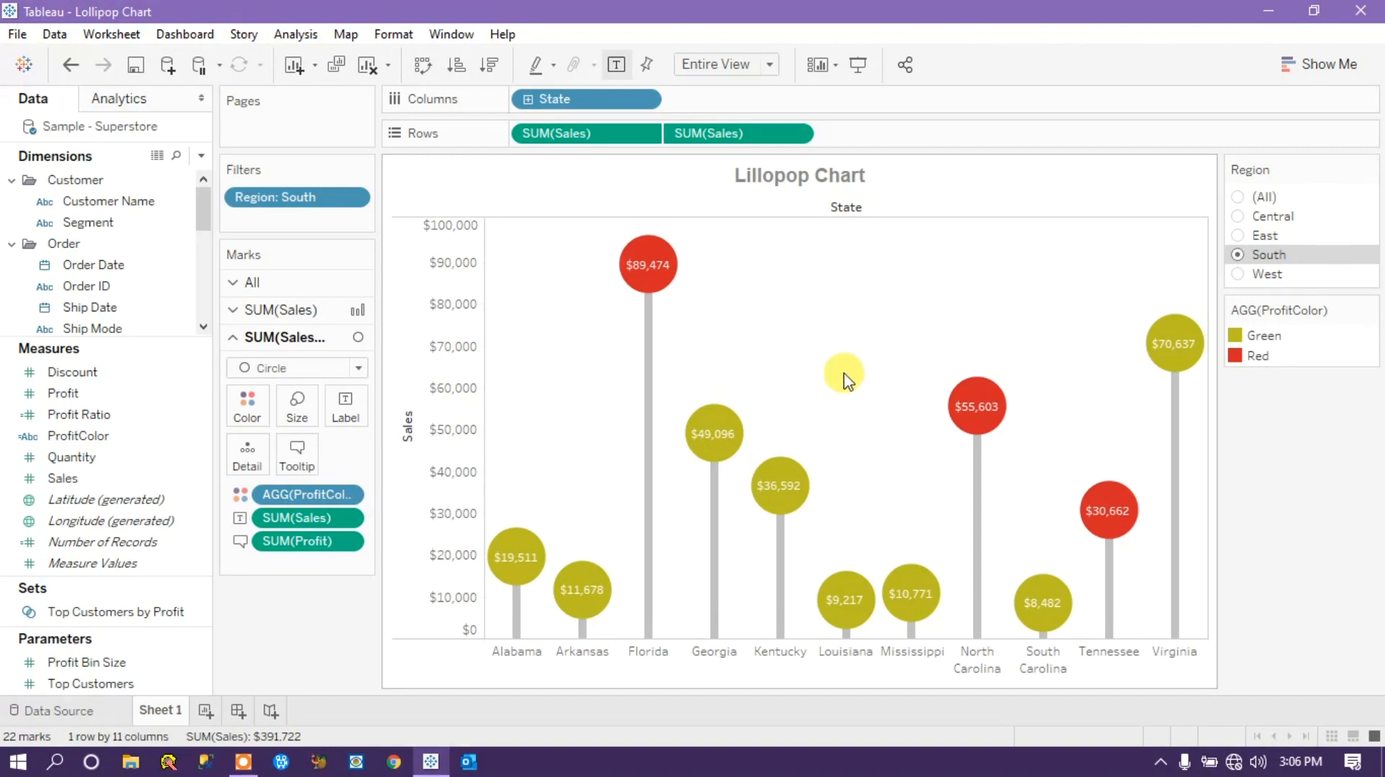
{"action": "mouse_move", "coordinate": [711, 433]}
Create a new worksheet and place the State dimension on Columns.
{"action": "left_click", "coordinate": [205, 714]}
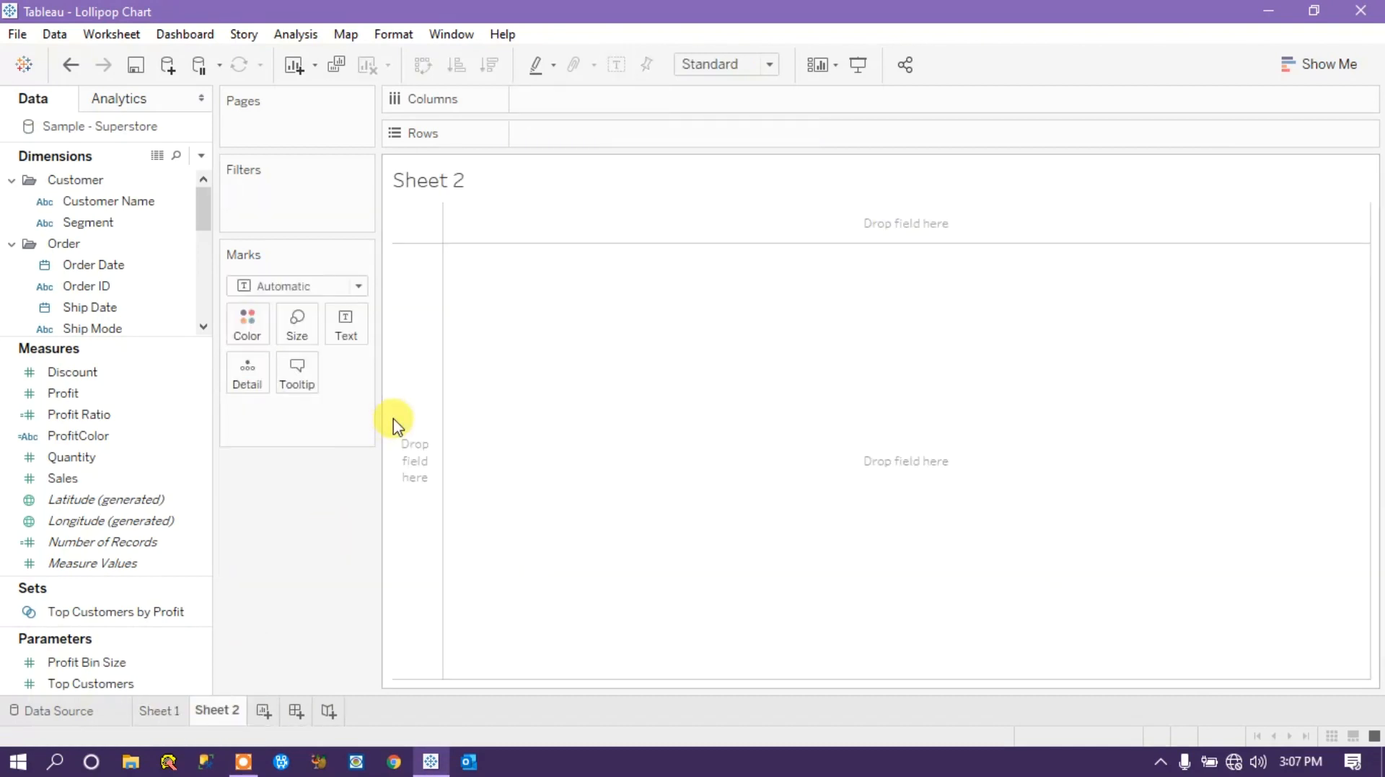
{"action": "left_click", "coordinate": [167, 711]}
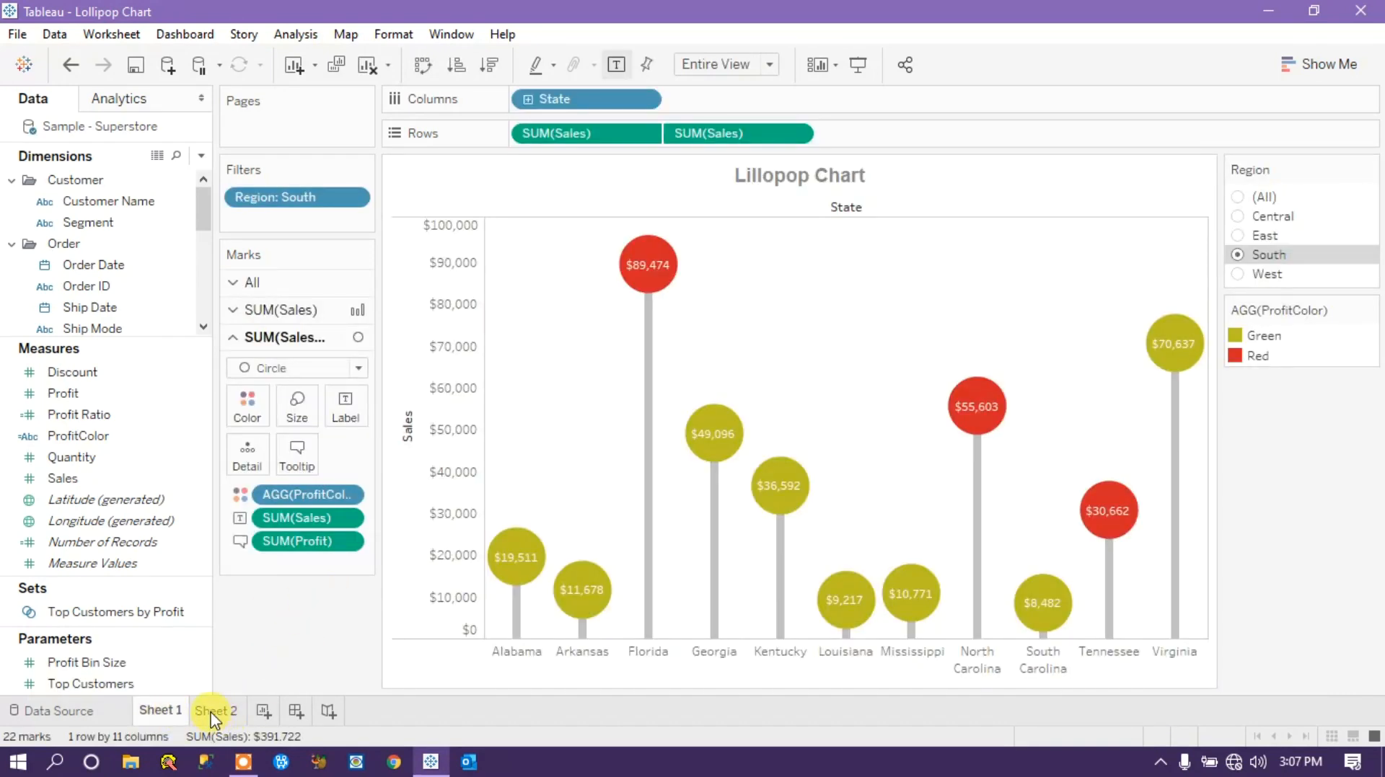
{"action": "left_click", "coordinate": [214, 712]}
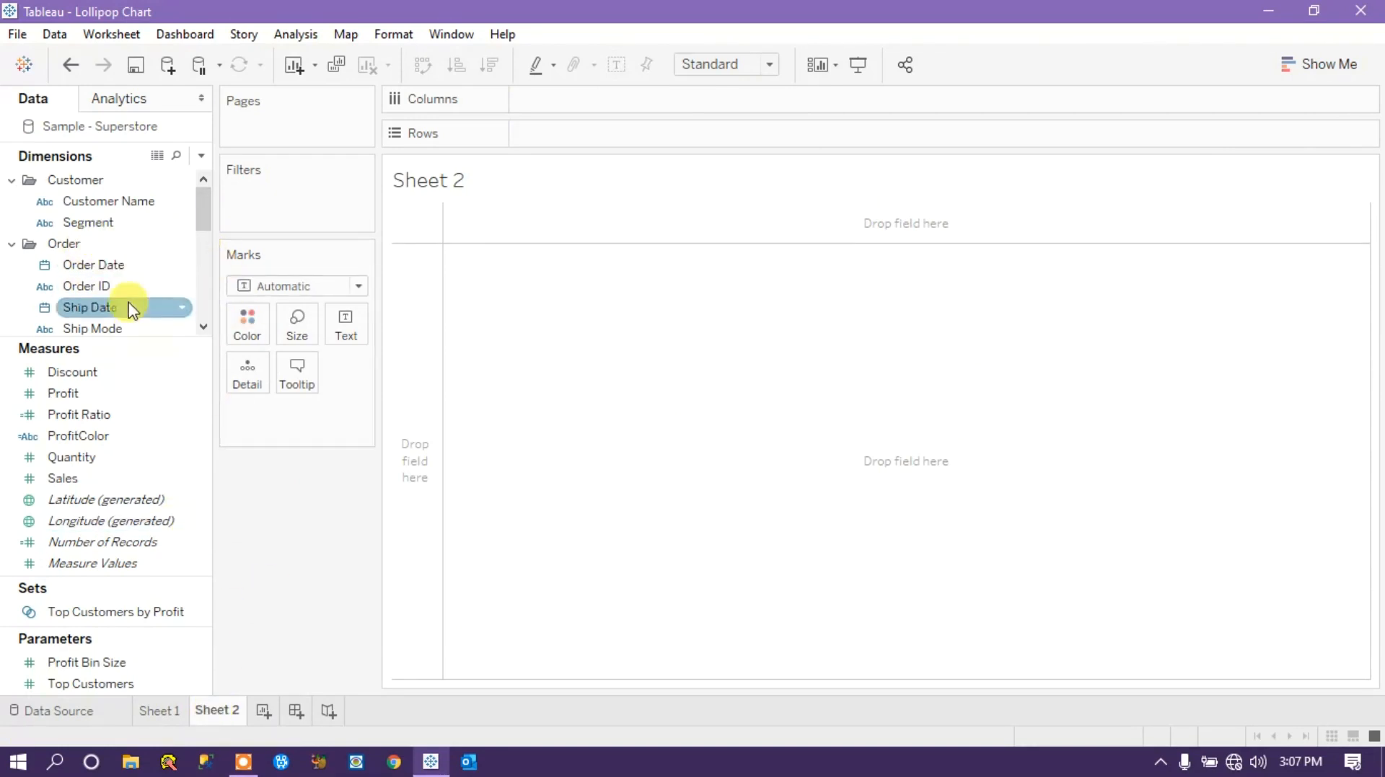
{"action": "left_click_drag", "start_coordinate": [202, 202], "coordinate": [204, 247]}
{"action": "left_click_drag", "start_coordinate": [108, 244], "coordinate": [576, 108]}
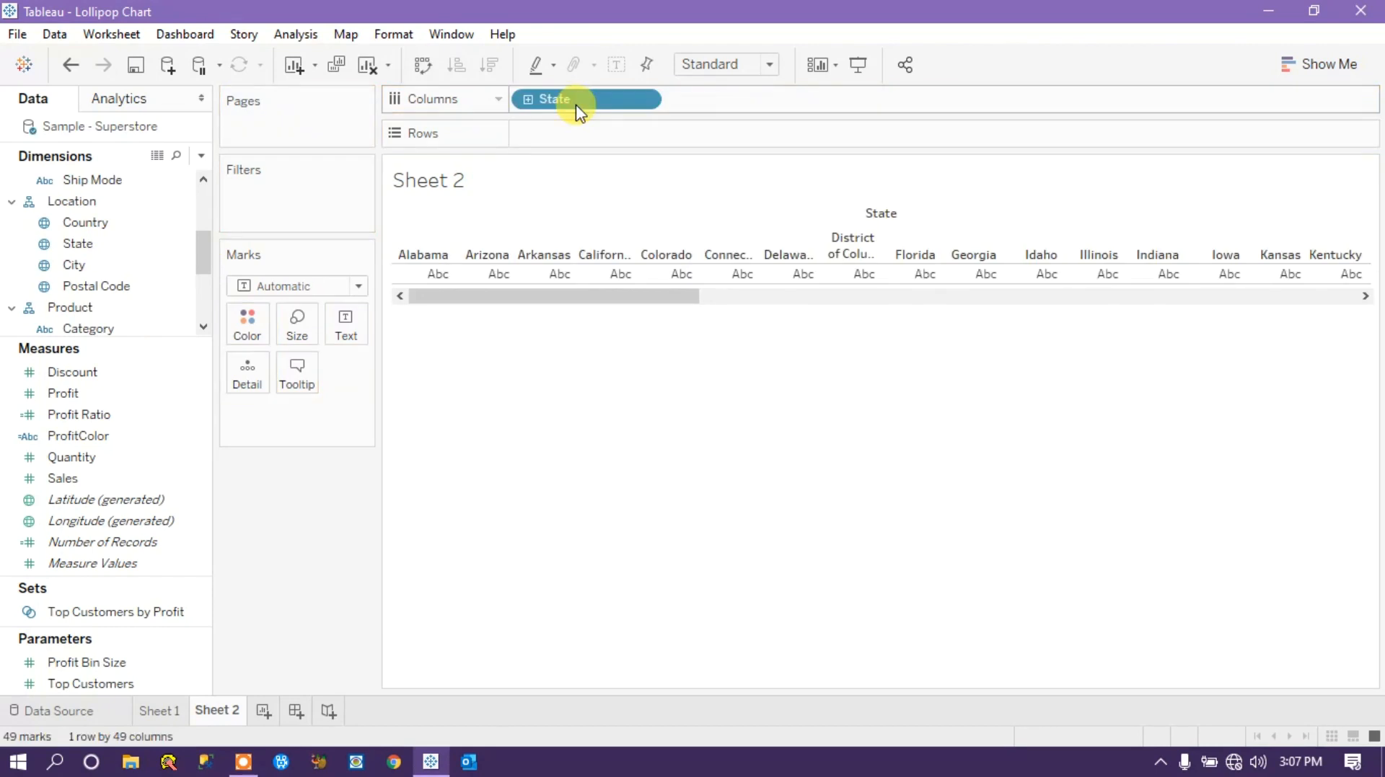
{"action": "left_click_drag", "start_coordinate": [613, 292], "coordinate": [517, 296]}
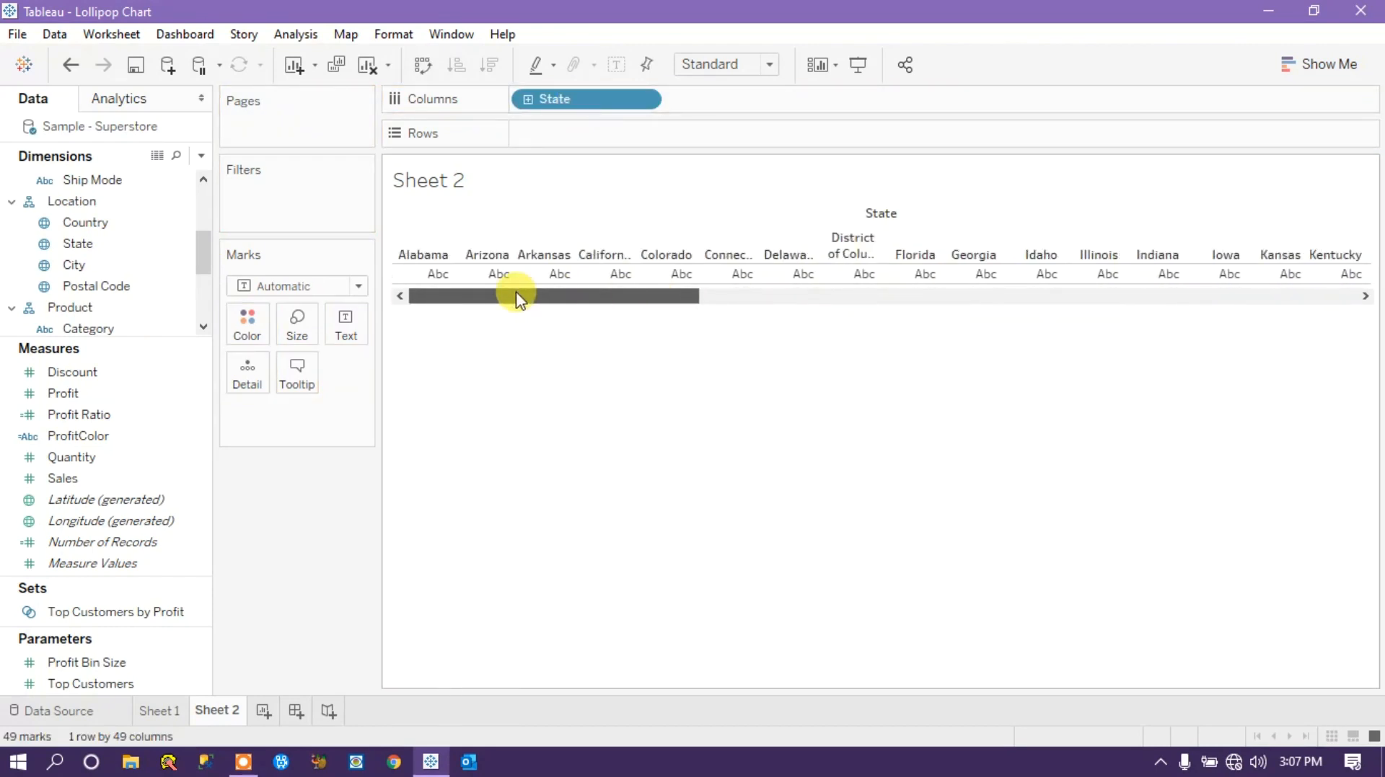
Add Region as a filter on Sheet 2 with all four regions selected.
{"action": "left_click_drag", "start_coordinate": [204, 260], "coordinate": [204, 297]}
{"action": "left_click", "coordinate": [93, 287]}
{"action": "left_click_drag", "start_coordinate": [92, 288], "coordinate": [274, 195]}
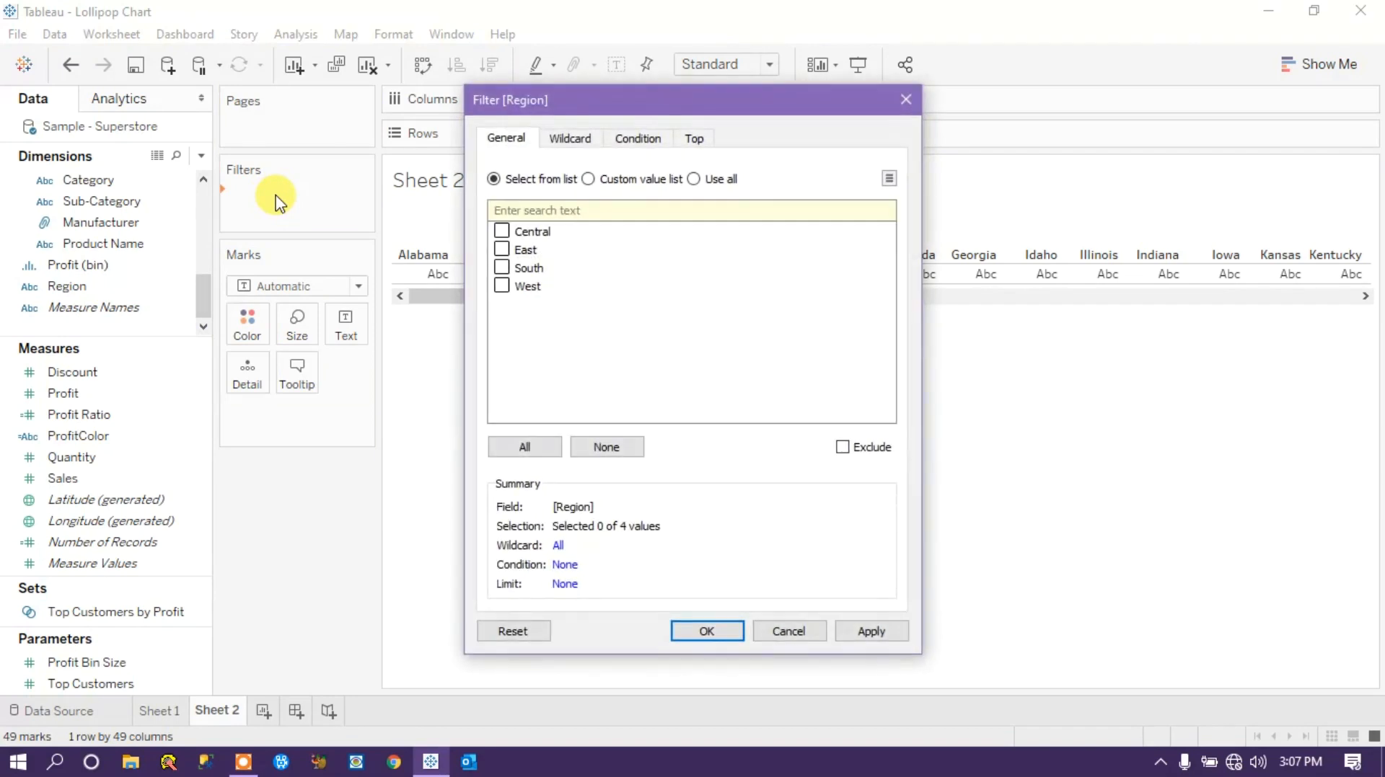
{"action": "left_click", "coordinate": [514, 453]}
{"action": "left_click", "coordinate": [869, 634]}
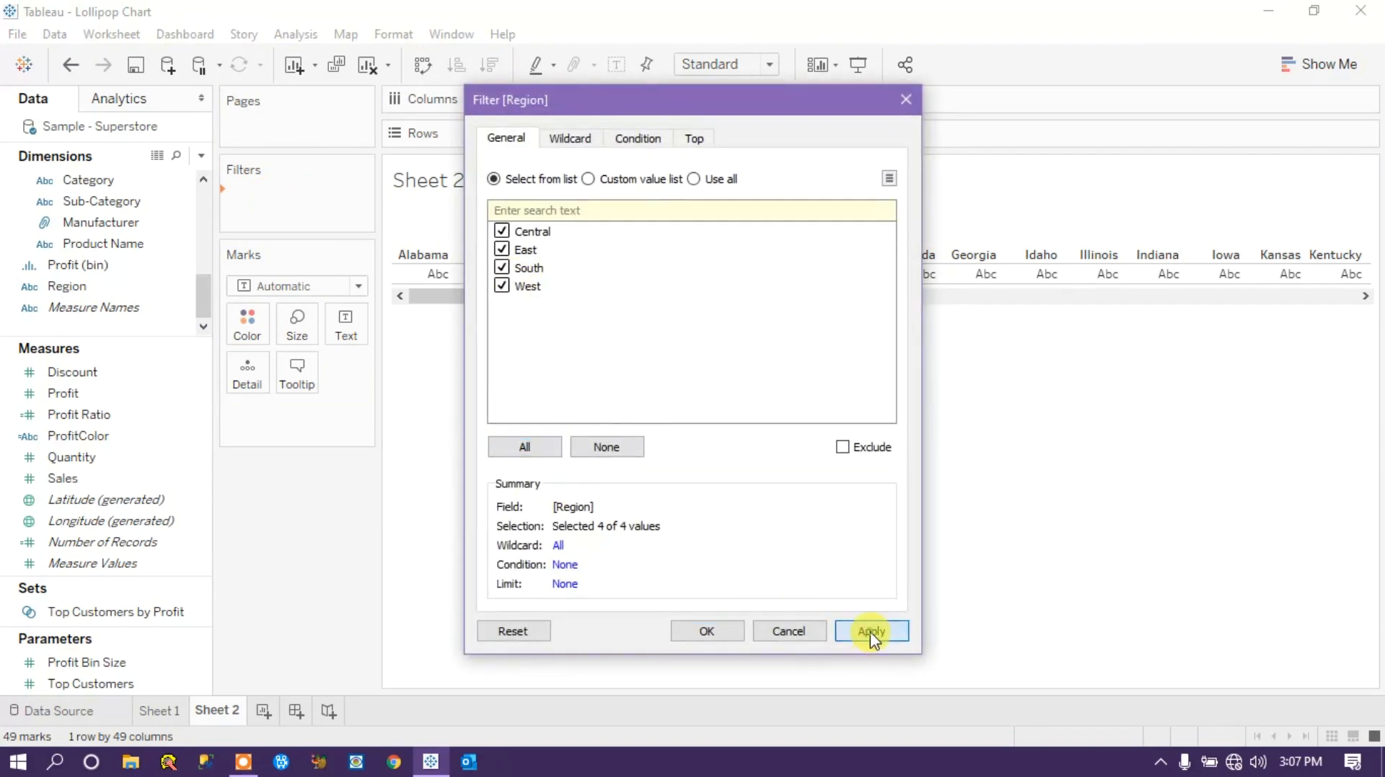
{"action": "left_click", "coordinate": [724, 633]}
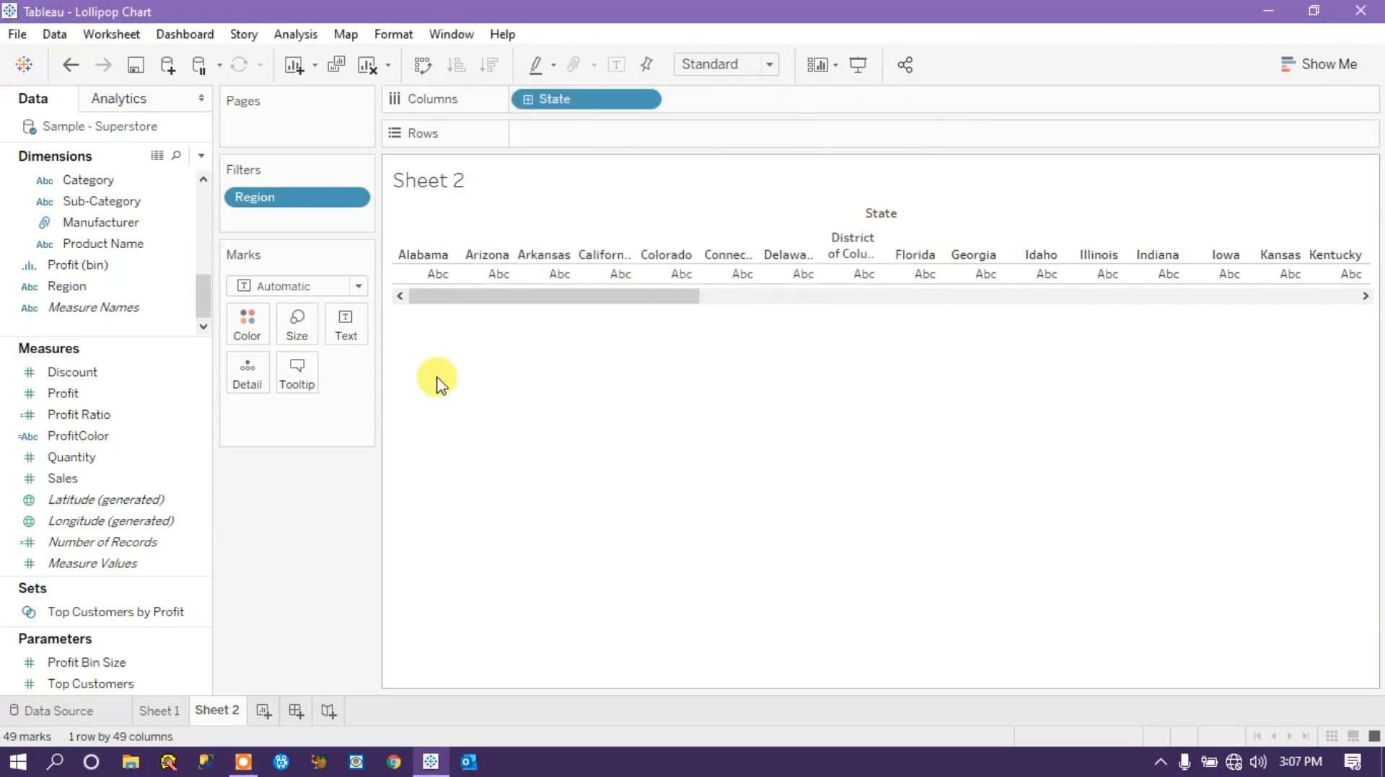
Show the Region filter beside the view and make it a single-value list.
{"action": "left_click", "coordinate": [352, 199]}
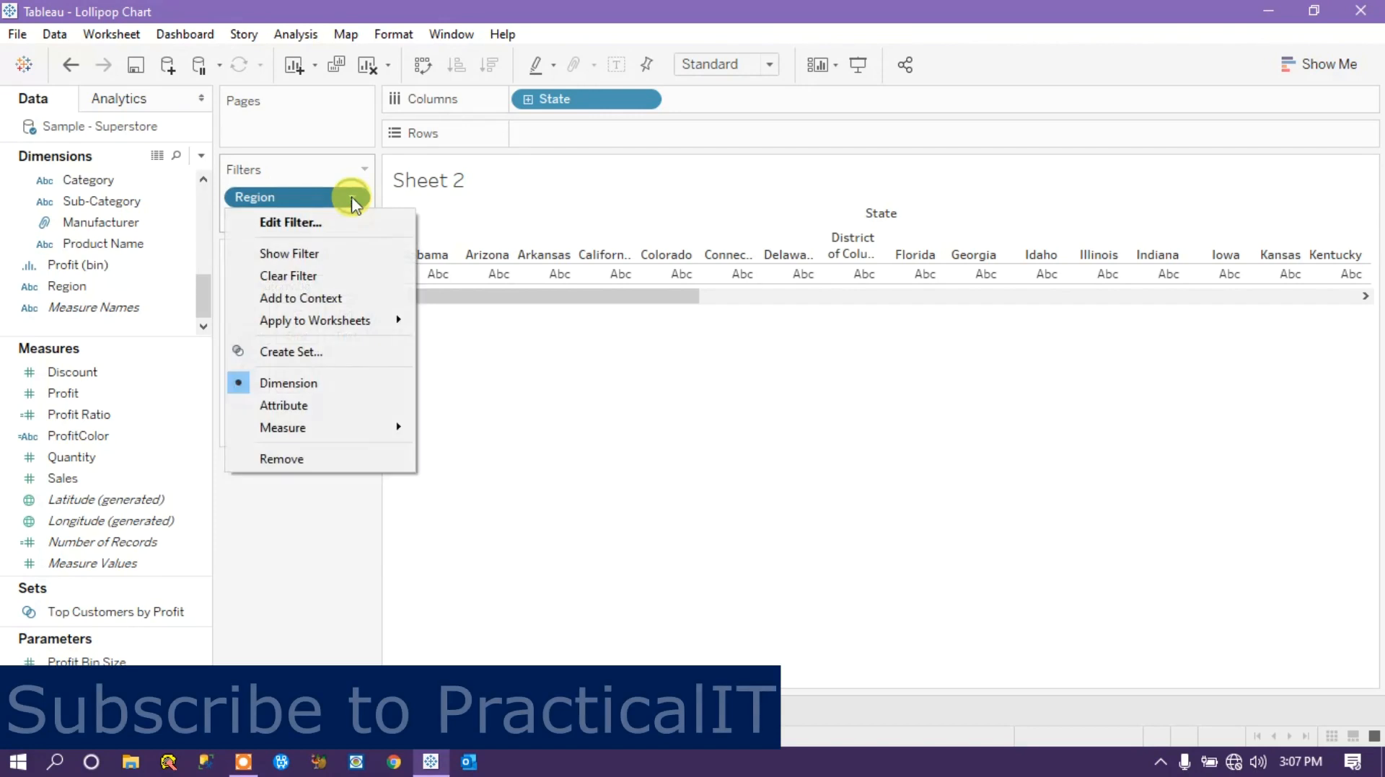
{"action": "left_click", "coordinate": [289, 253]}
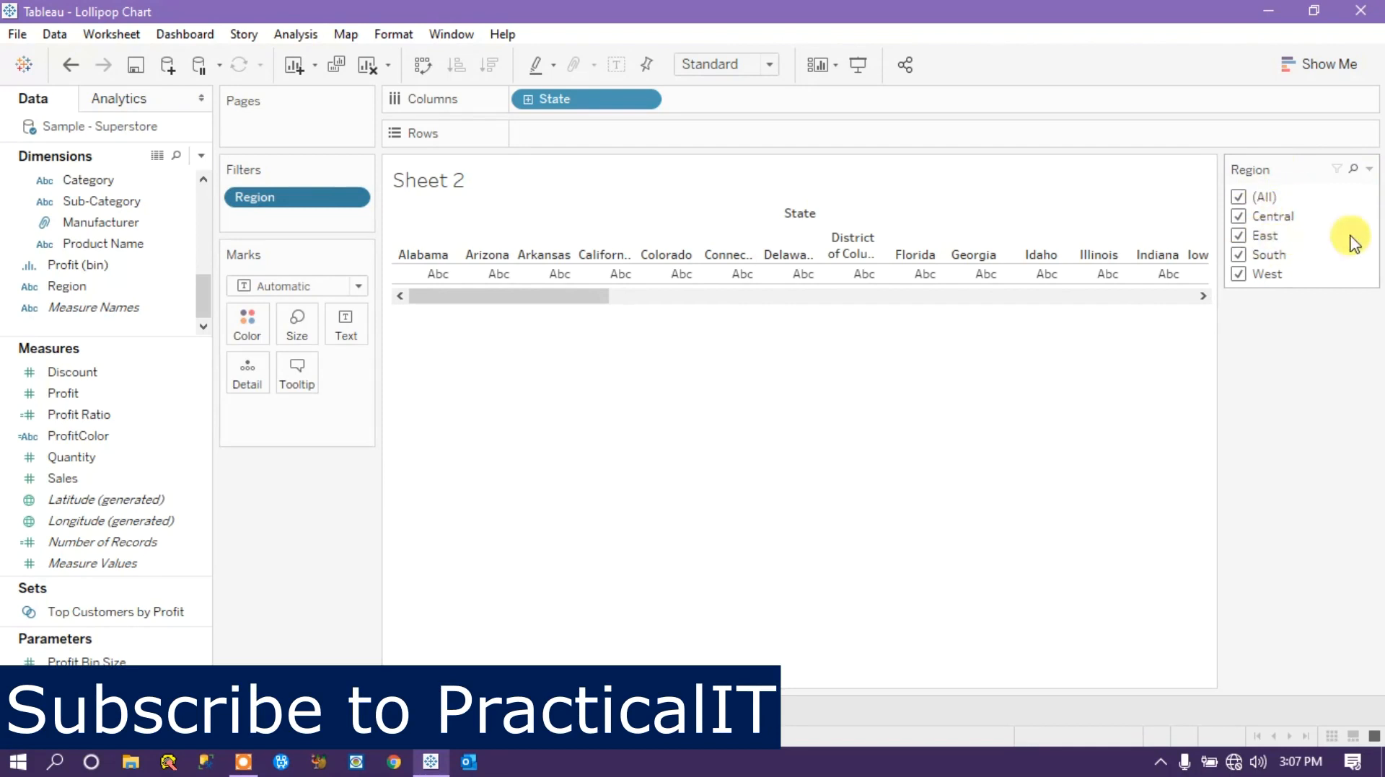
{"action": "left_click", "coordinate": [1370, 171]}
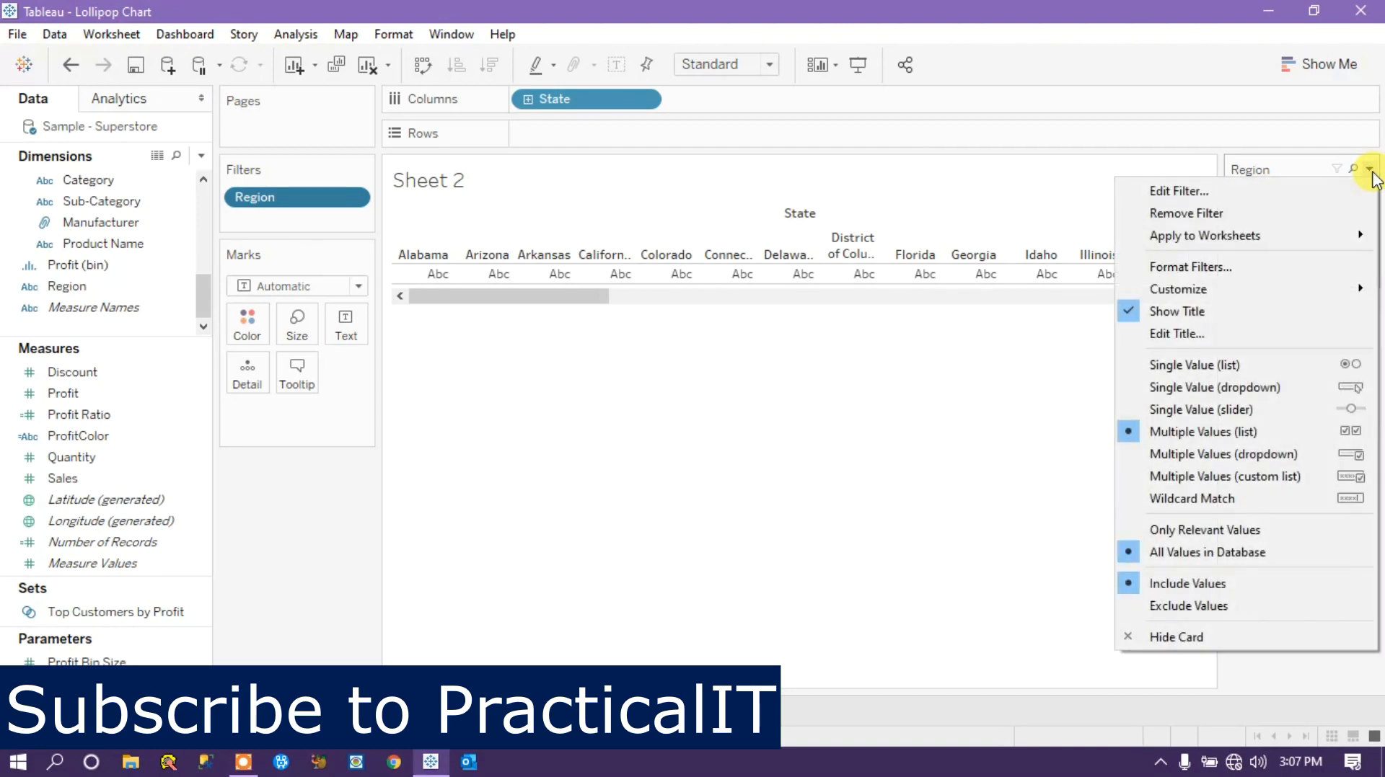
{"action": "left_click", "coordinate": [1213, 364]}
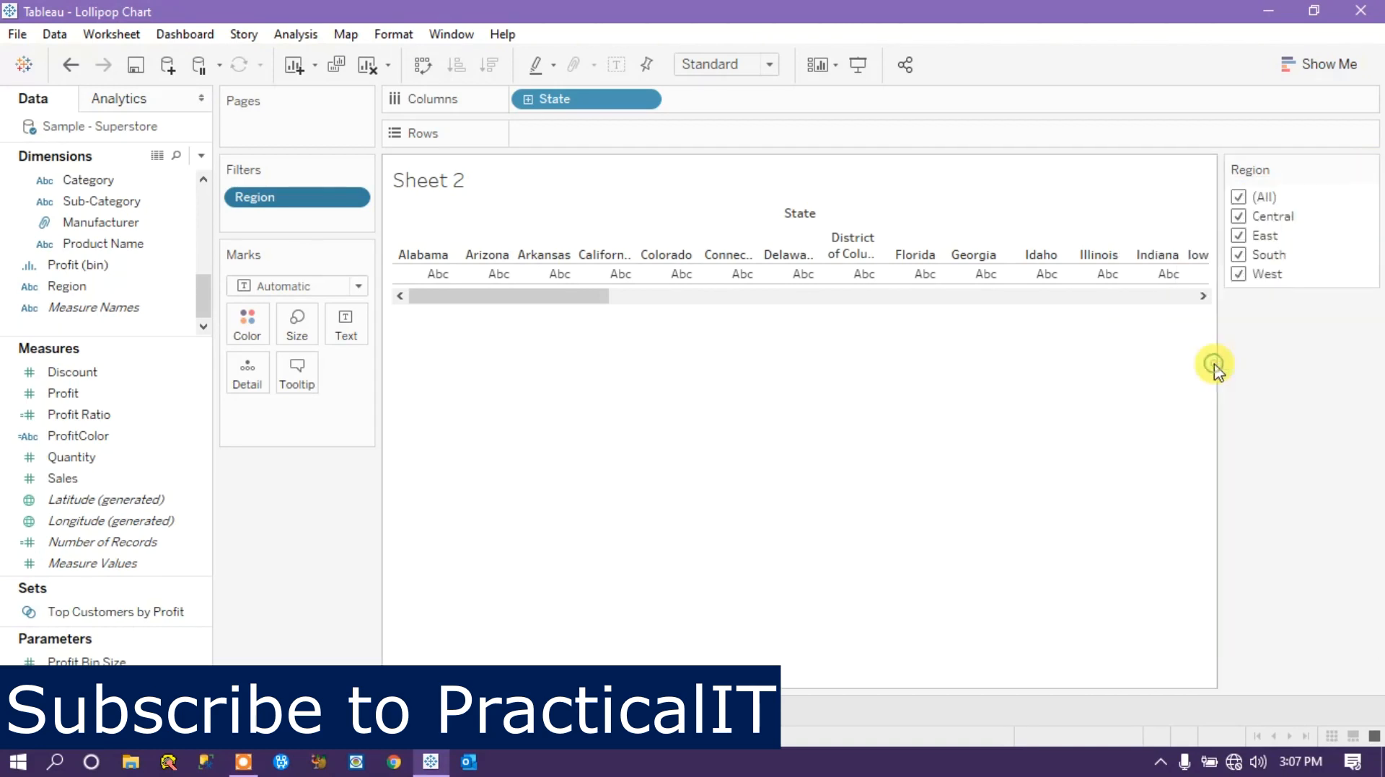
Filter the sheet to the Central region and add the Sales measure to Rows.
{"action": "left_click", "coordinate": [1237, 238]}
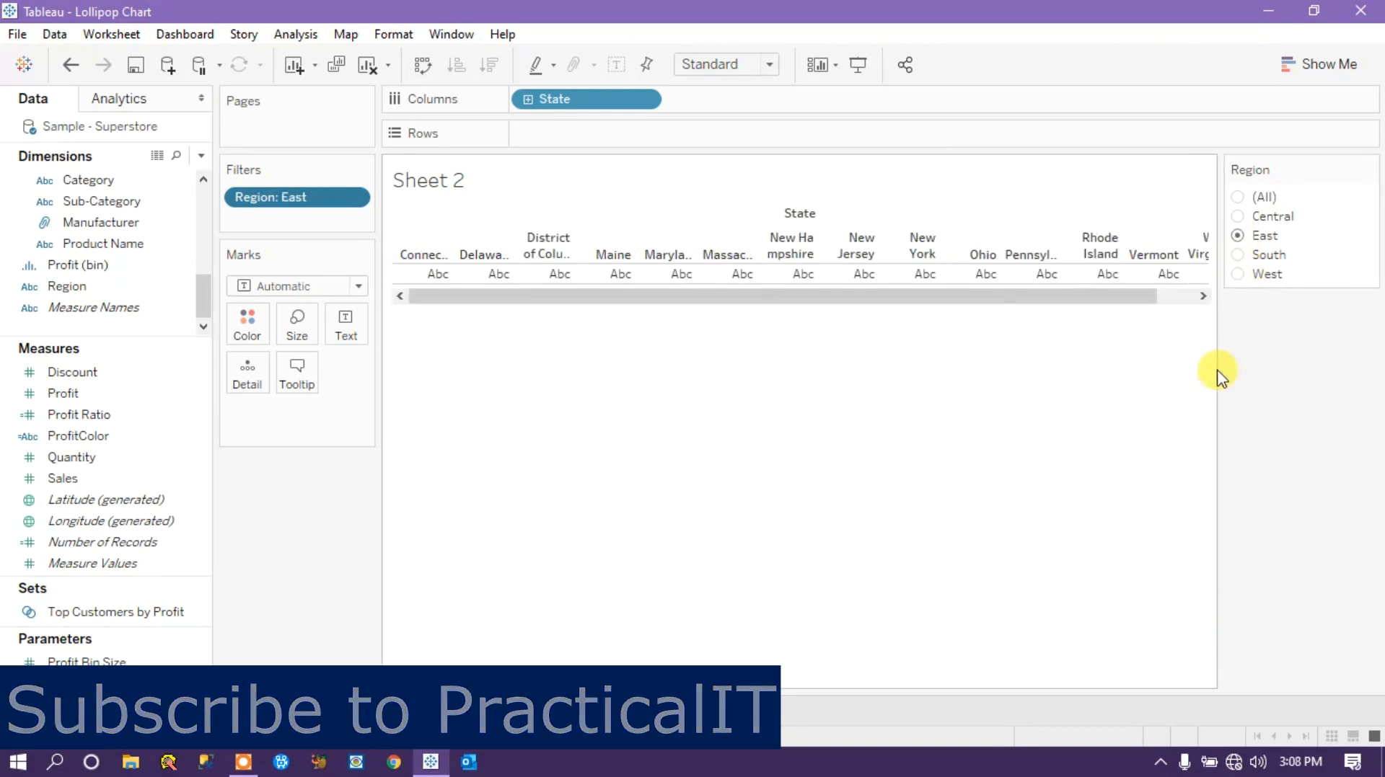
{"action": "left_click", "coordinate": [1238, 217]}
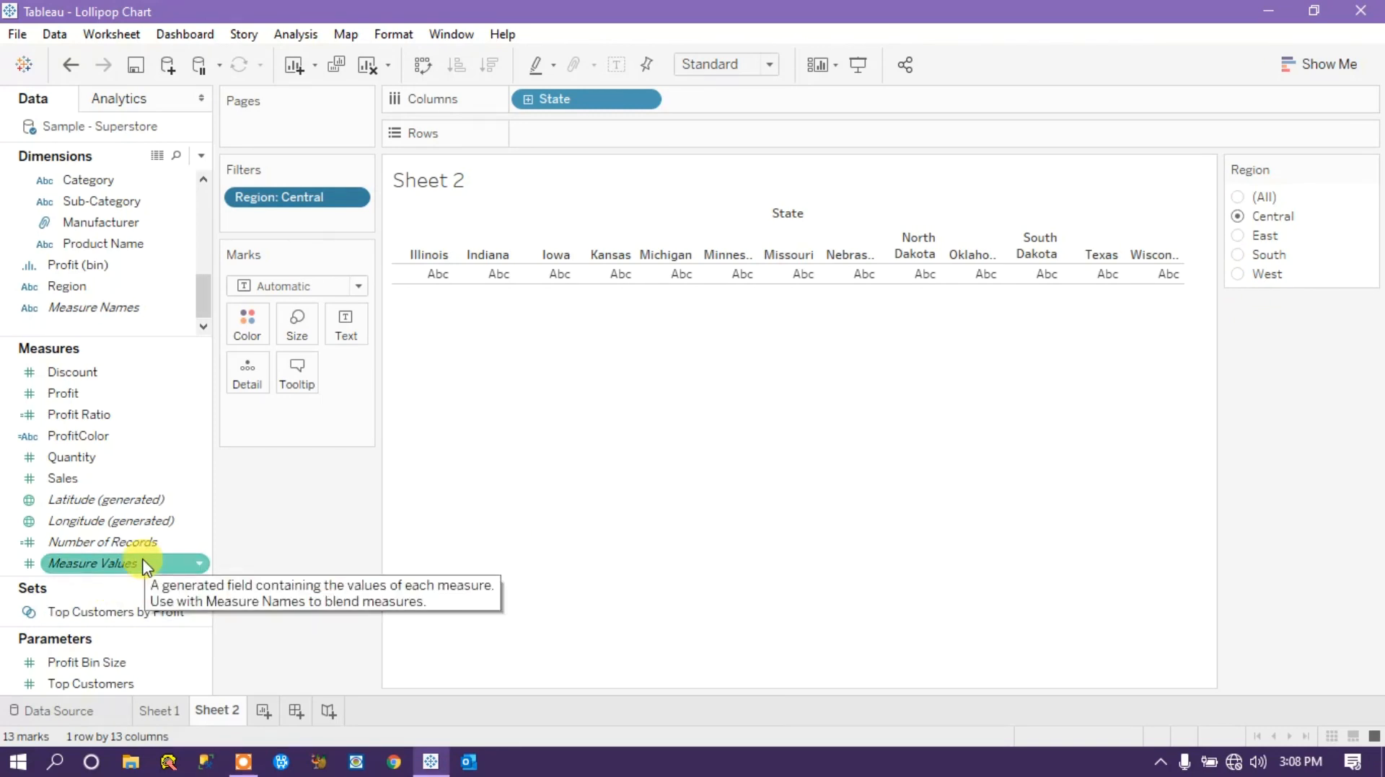
{"action": "left_click_drag", "start_coordinate": [57, 479], "coordinate": [555, 137]}
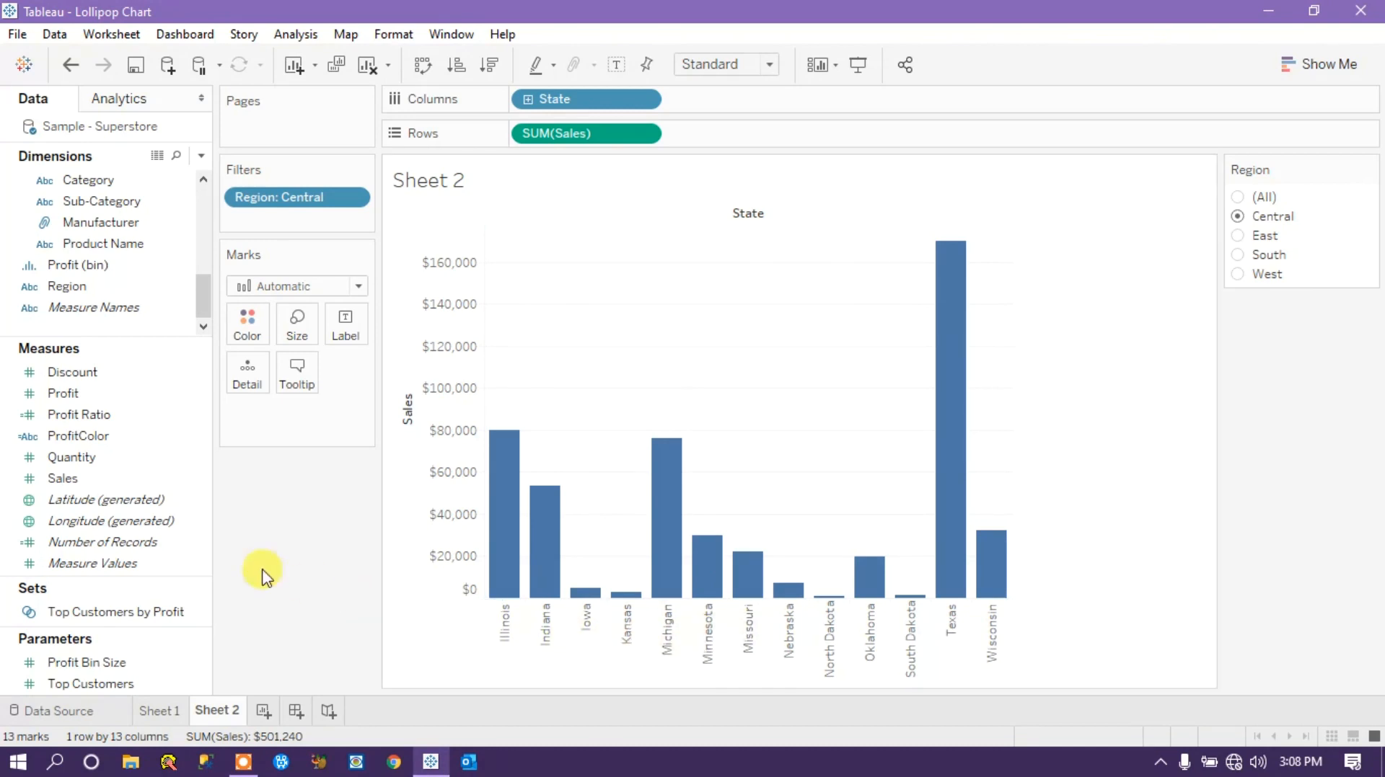
Try adding a second Sales measure to Rows from the data fields, and undo it.
{"action": "left_click", "coordinate": [62, 482]}
{"action": "mouse_move", "coordinate": [62, 485]}
{"action": "left_mouse_down"}
{"action": "mouse_move", "coordinate": [114, 468]}
{"action": "mouse_move", "coordinate": [73, 485]}
{"action": "left_mouse_up"}
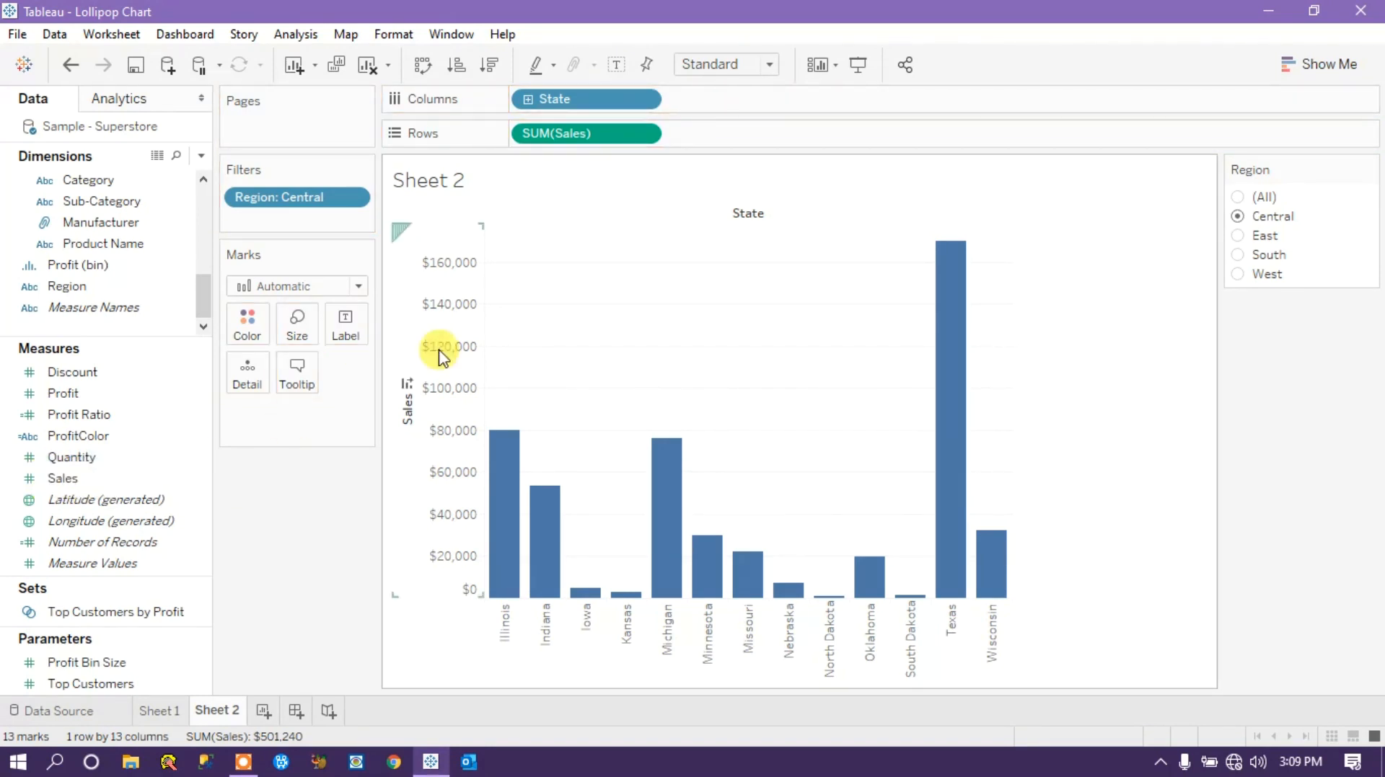
{"action": "left_click", "coordinate": [50, 438]}
{"action": "left_click_drag", "start_coordinate": [59, 479], "coordinate": [766, 145]}
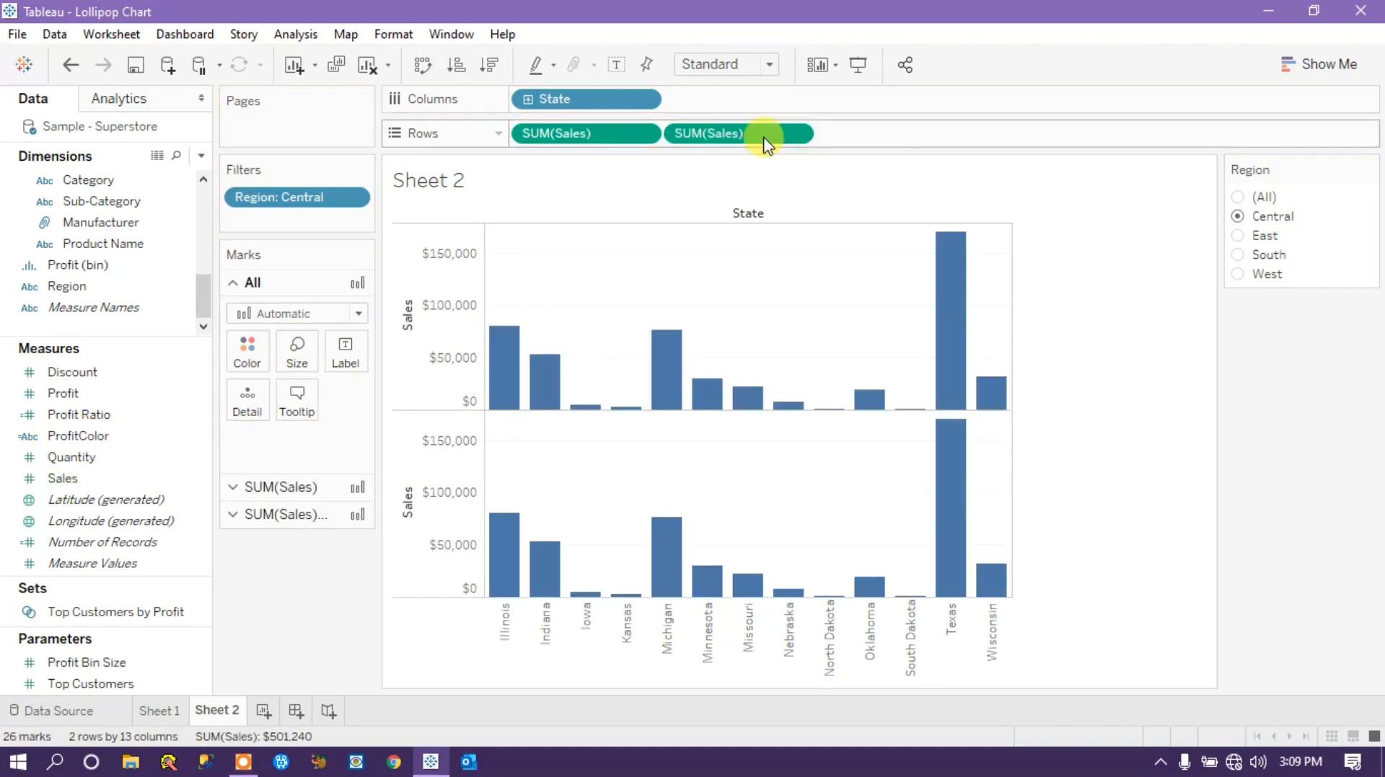
{"action": "key", "text": "ctrl+z"}
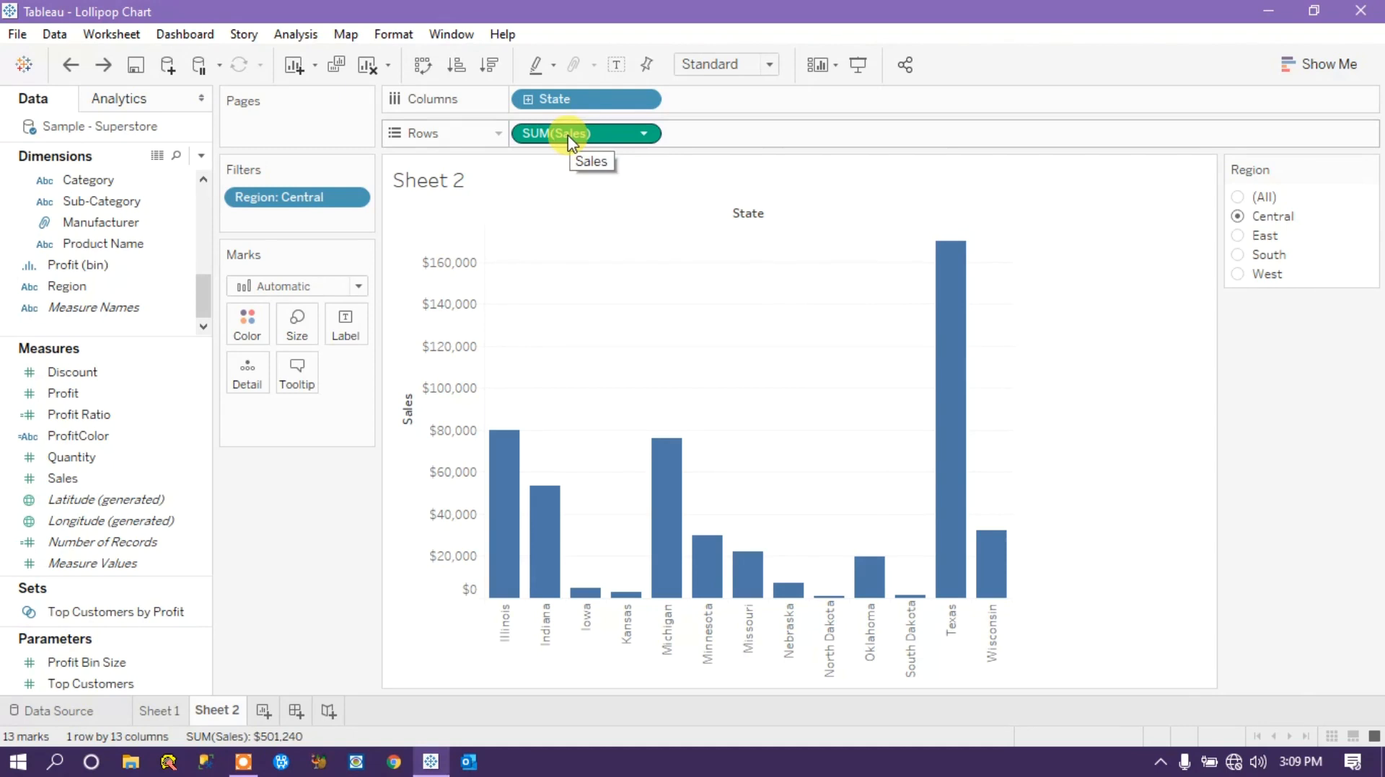
Duplicate the SUM(Sales) pill on Rows to plot Sales by State twice.
{"action": "left_click_drag", "start_coordinate": [568, 139], "coordinate": [750, 140]}
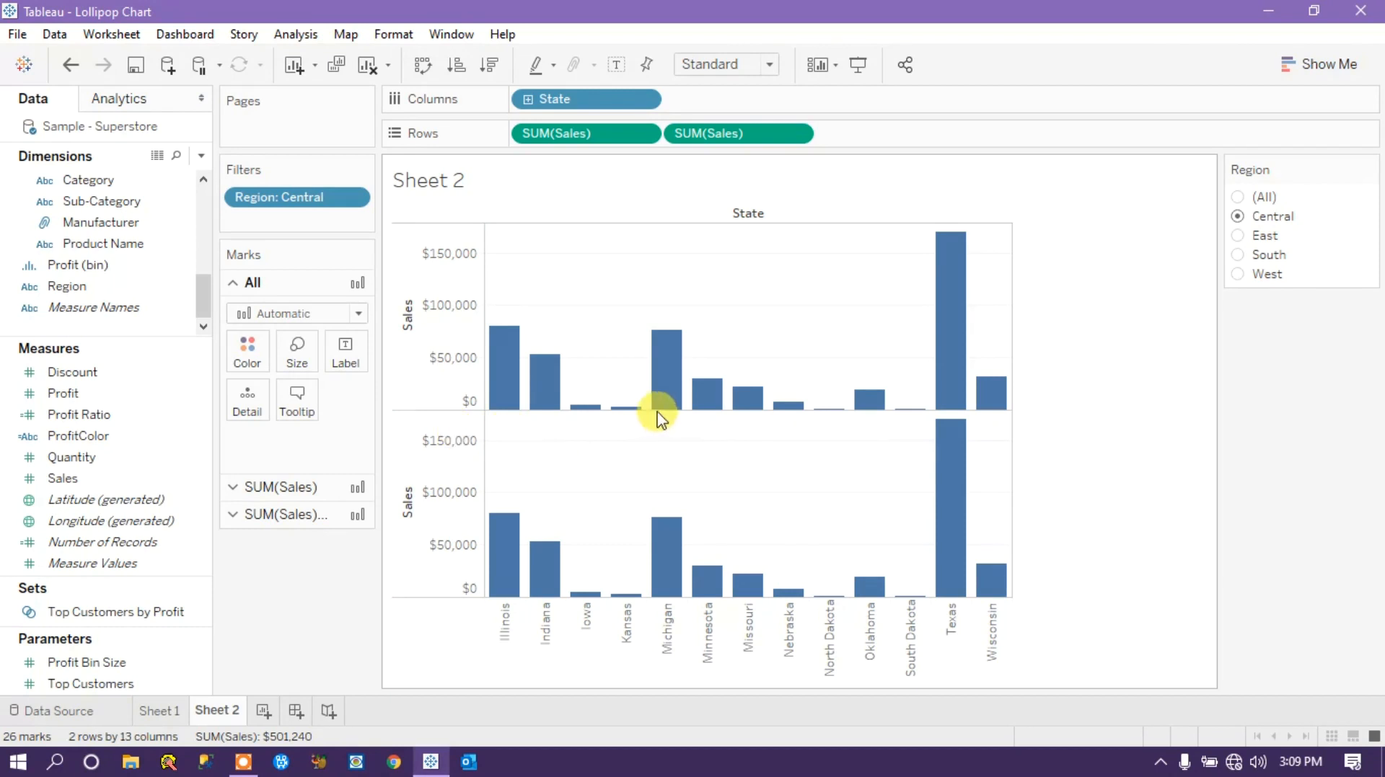
{"action": "left_click", "coordinate": [598, 134]}
{"action": "left_click", "coordinate": [704, 135]}
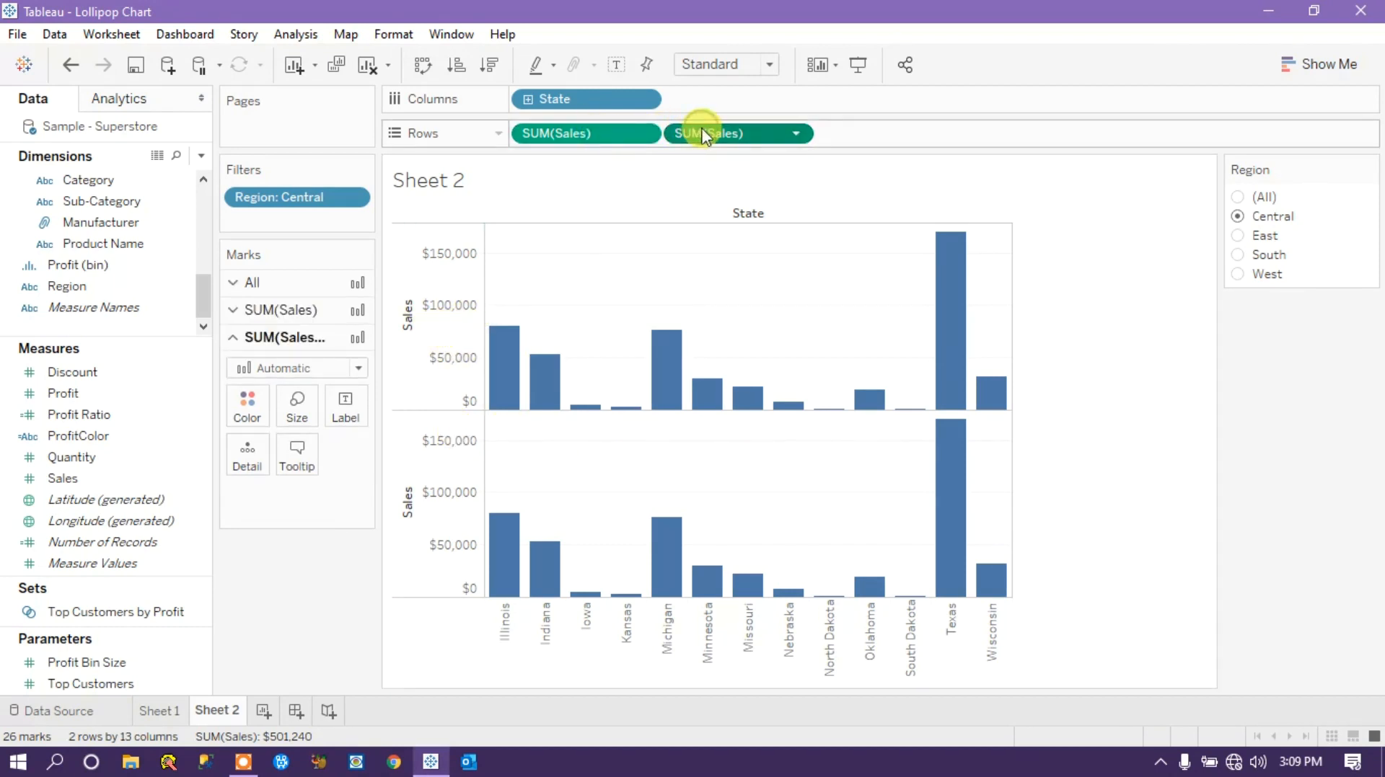
{"action": "left_click", "coordinate": [409, 546]}
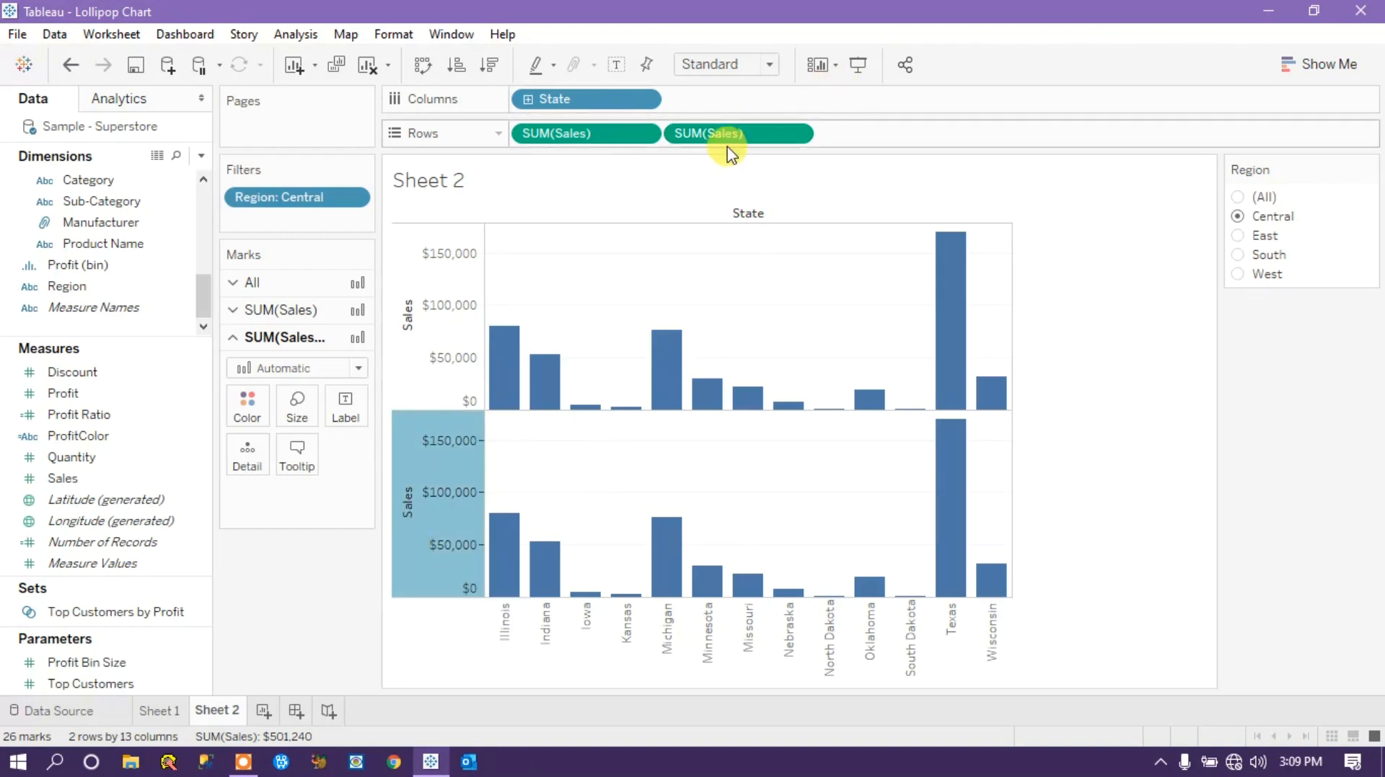
{"action": "left_click", "coordinate": [1168, 448]}
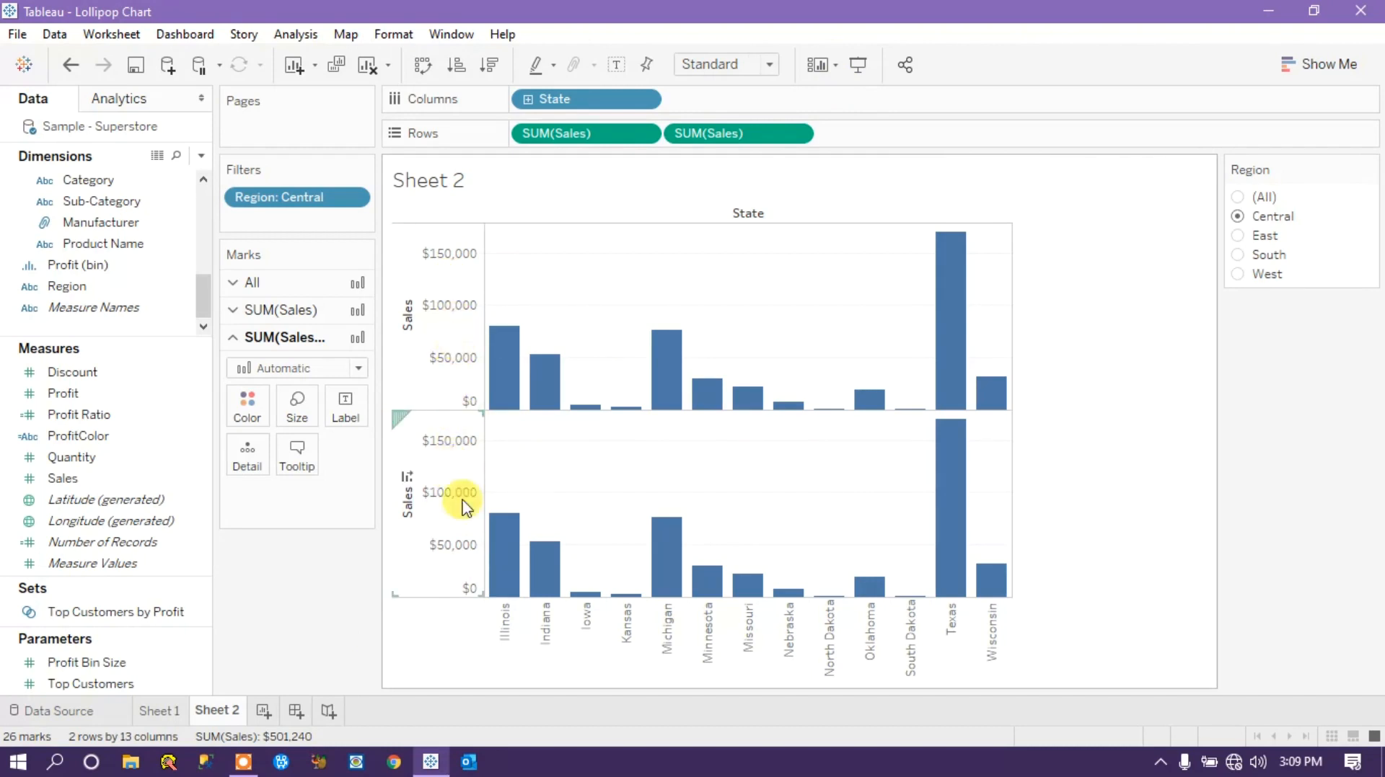
Compare the finished lollipop chart on Sheet 1 with the two Sales bar charts on Sheet 2.
{"action": "left_click", "coordinate": [156, 710]}
{"action": "mouse_move", "coordinate": [516, 559]}
{"action": "mouse_move", "coordinate": [649, 269]}
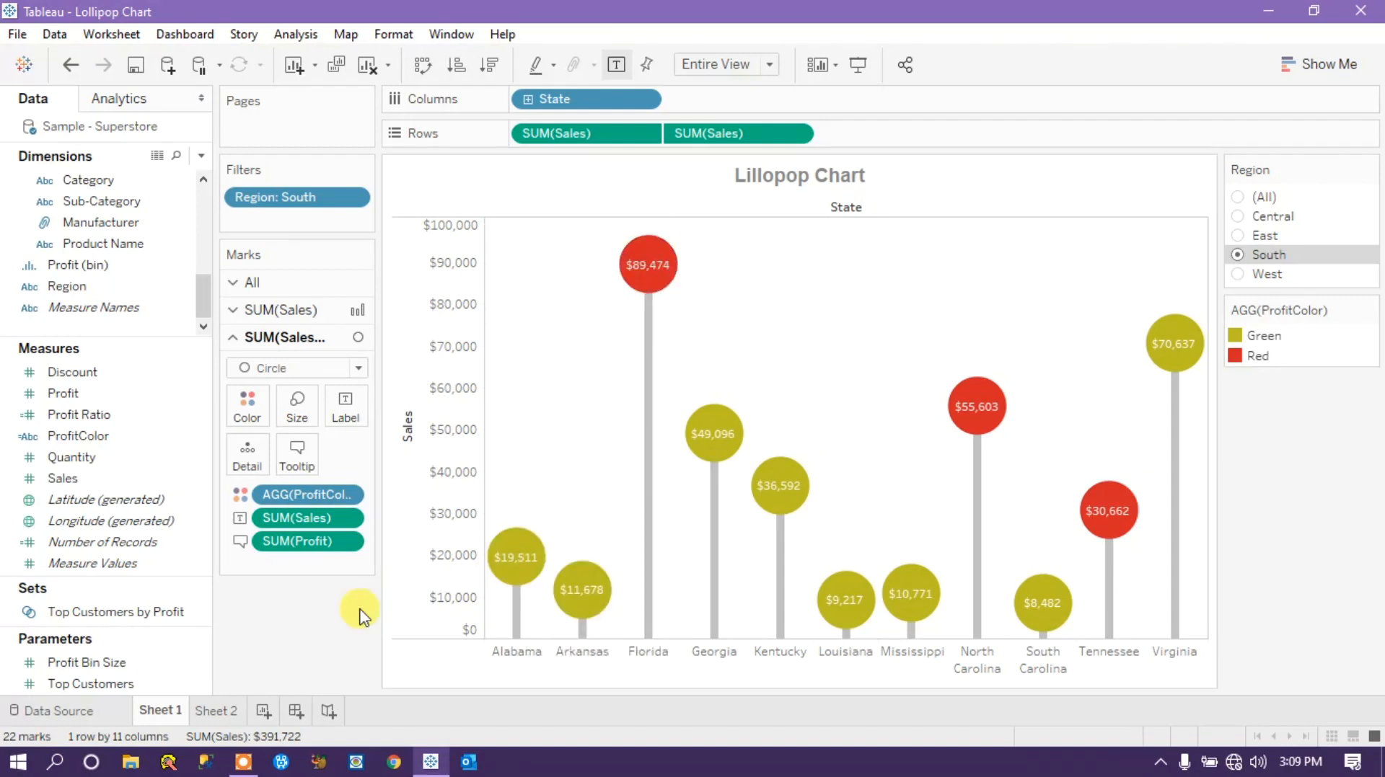
{"action": "left_click", "coordinate": [216, 710]}
{"action": "mouse_move", "coordinate": [501, 335]}
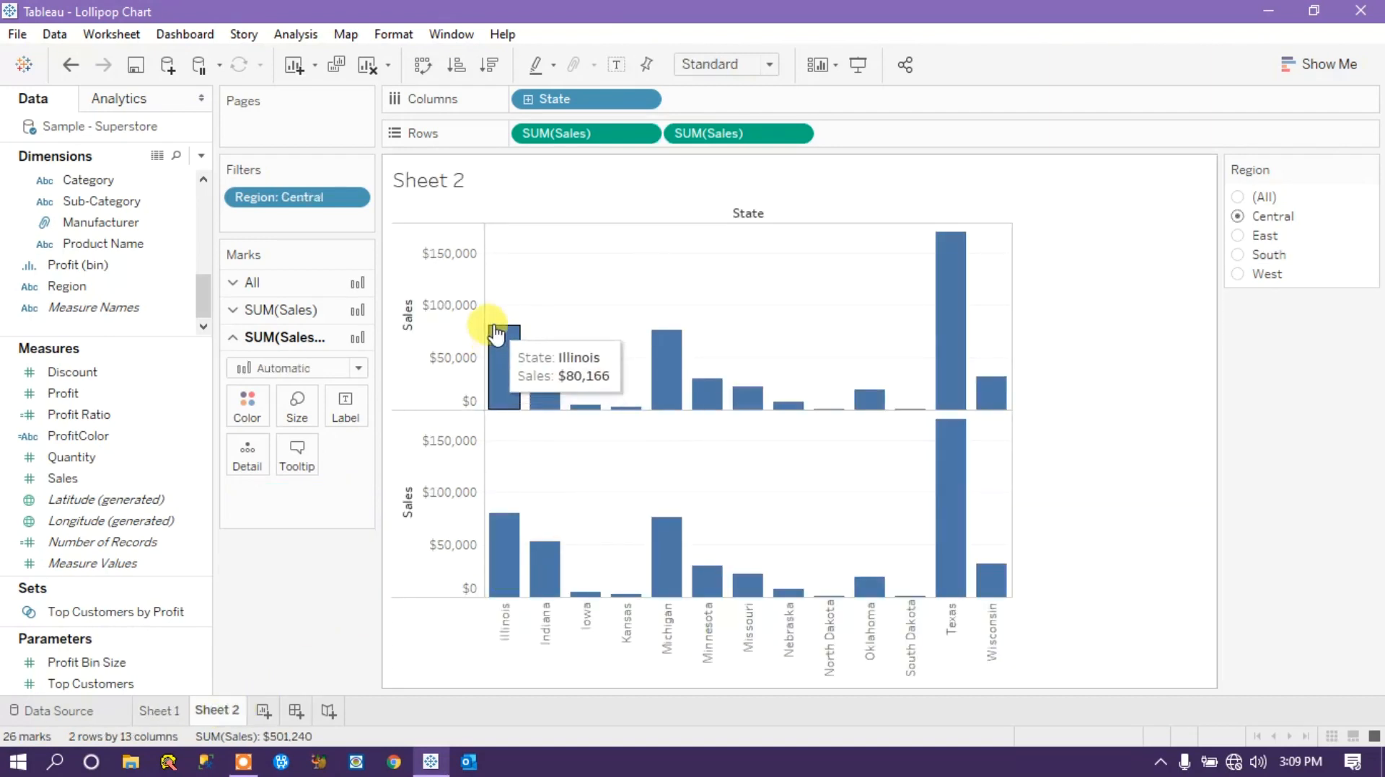
{"action": "mouse_move", "coordinate": [504, 530]}
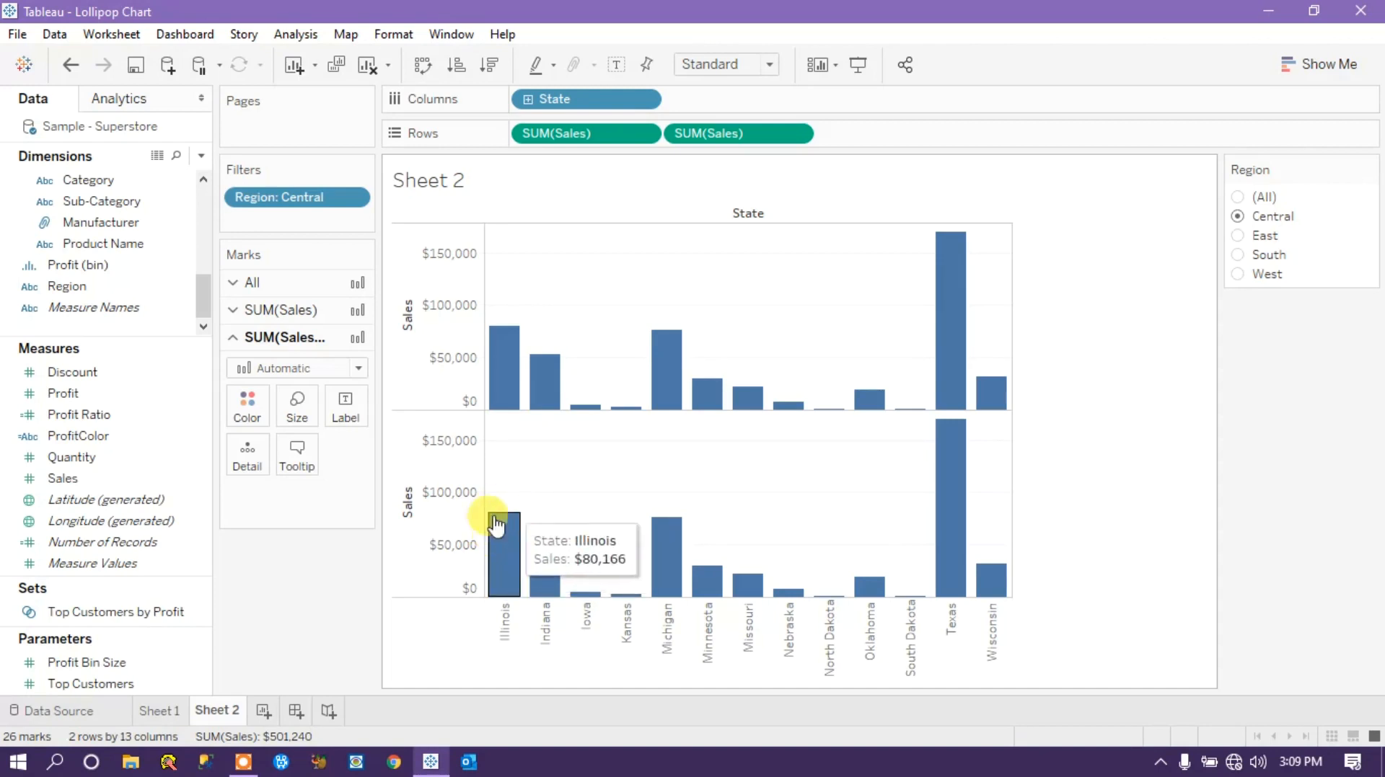
{"action": "mouse_move", "coordinate": [546, 574]}
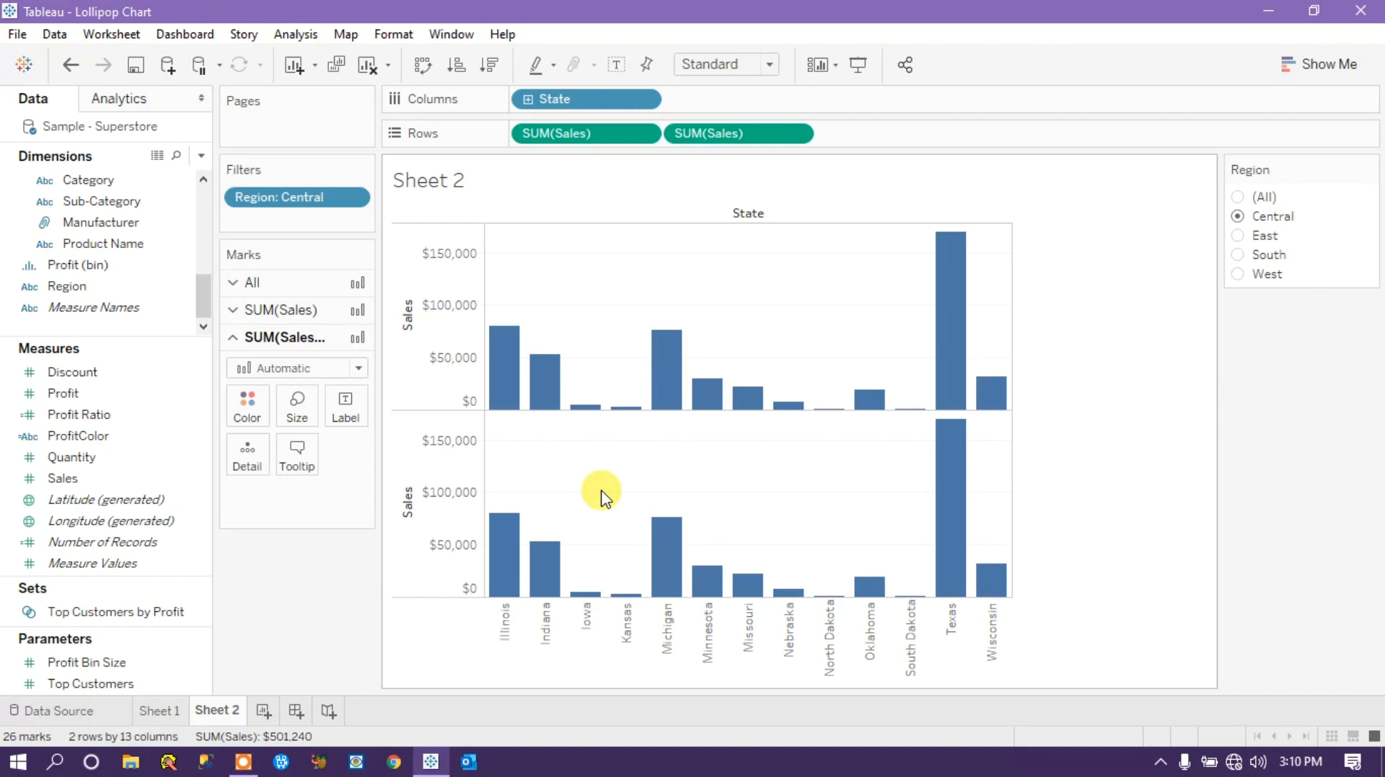
Combine the two Sales charts by setting the second SUM(Sales) on Rows to Dual Axis.
{"action": "right_click", "coordinate": [441, 477]}
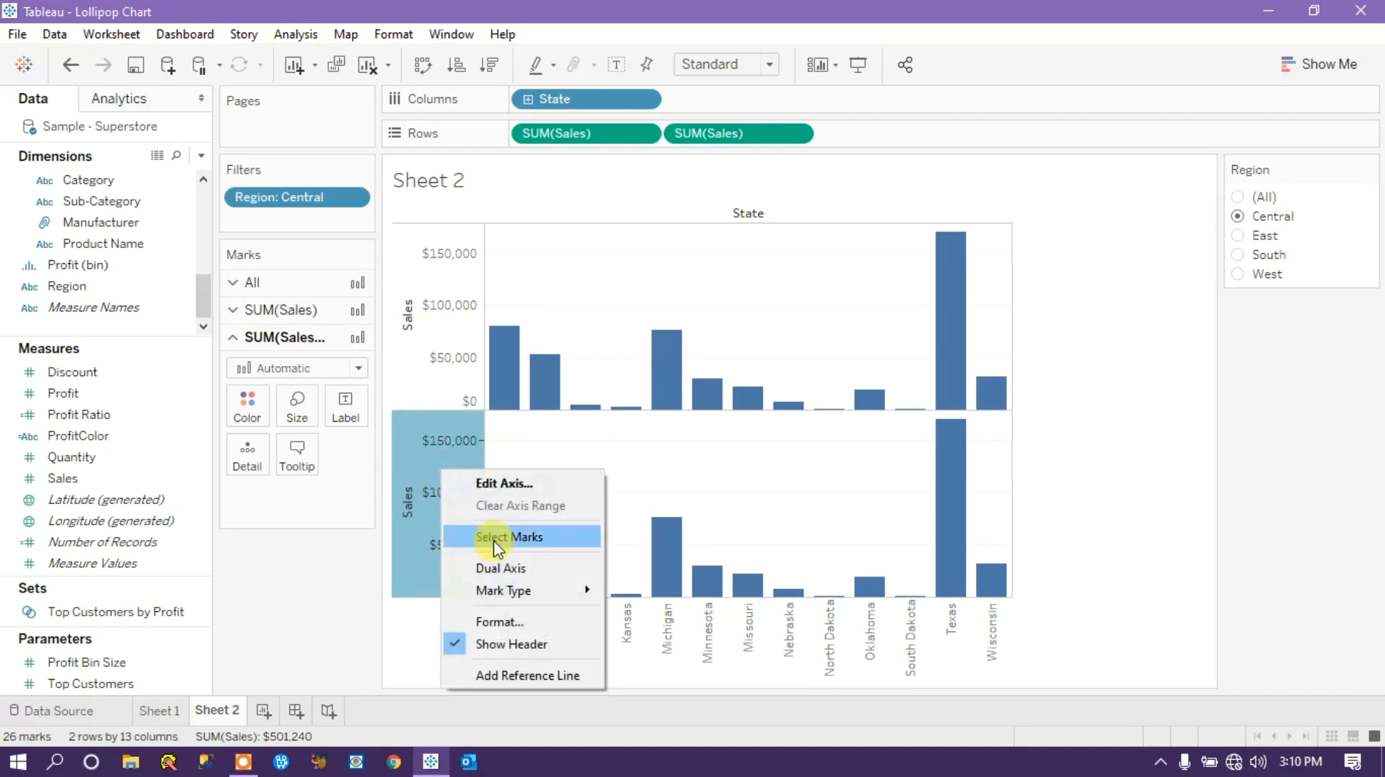
{"action": "left_click", "coordinate": [309, 606]}
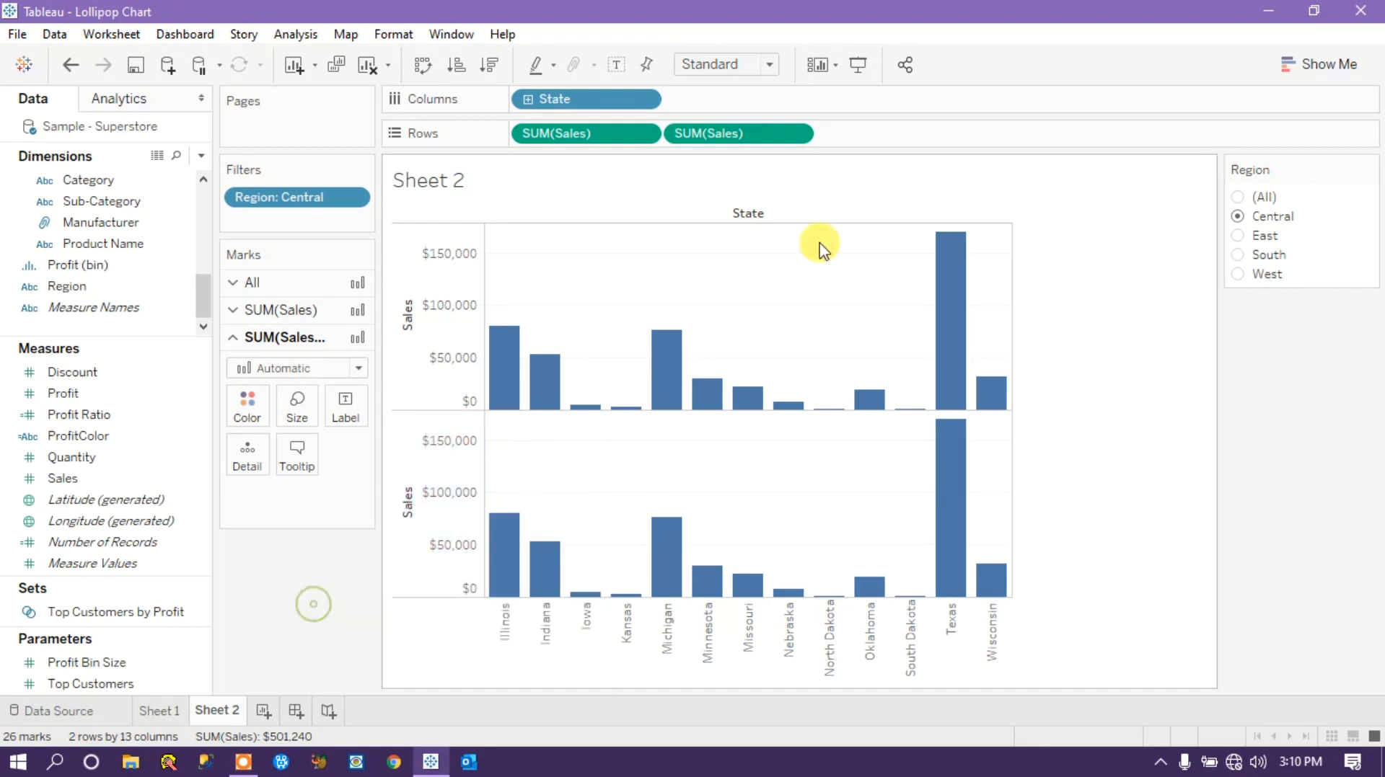
{"action": "left_click", "coordinate": [796, 135]}
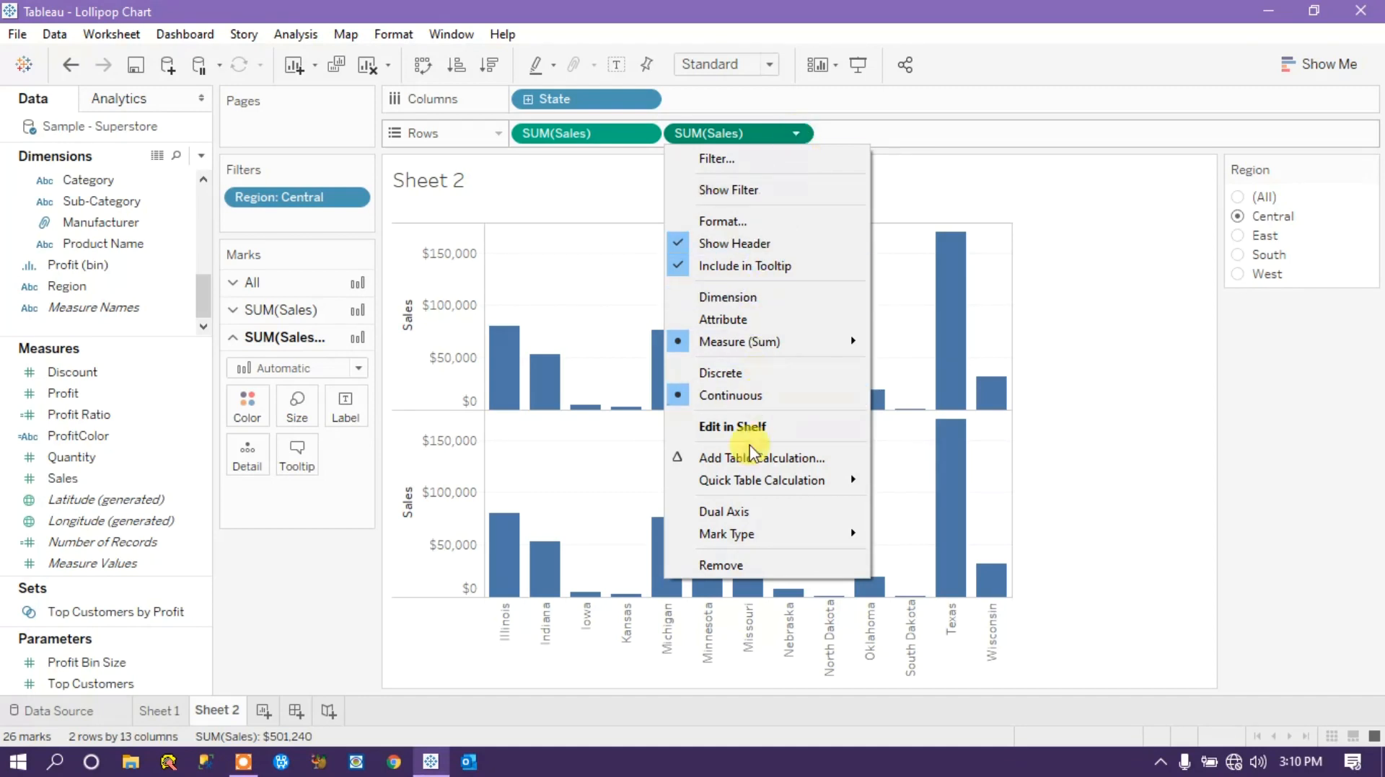
{"action": "left_click", "coordinate": [744, 515]}
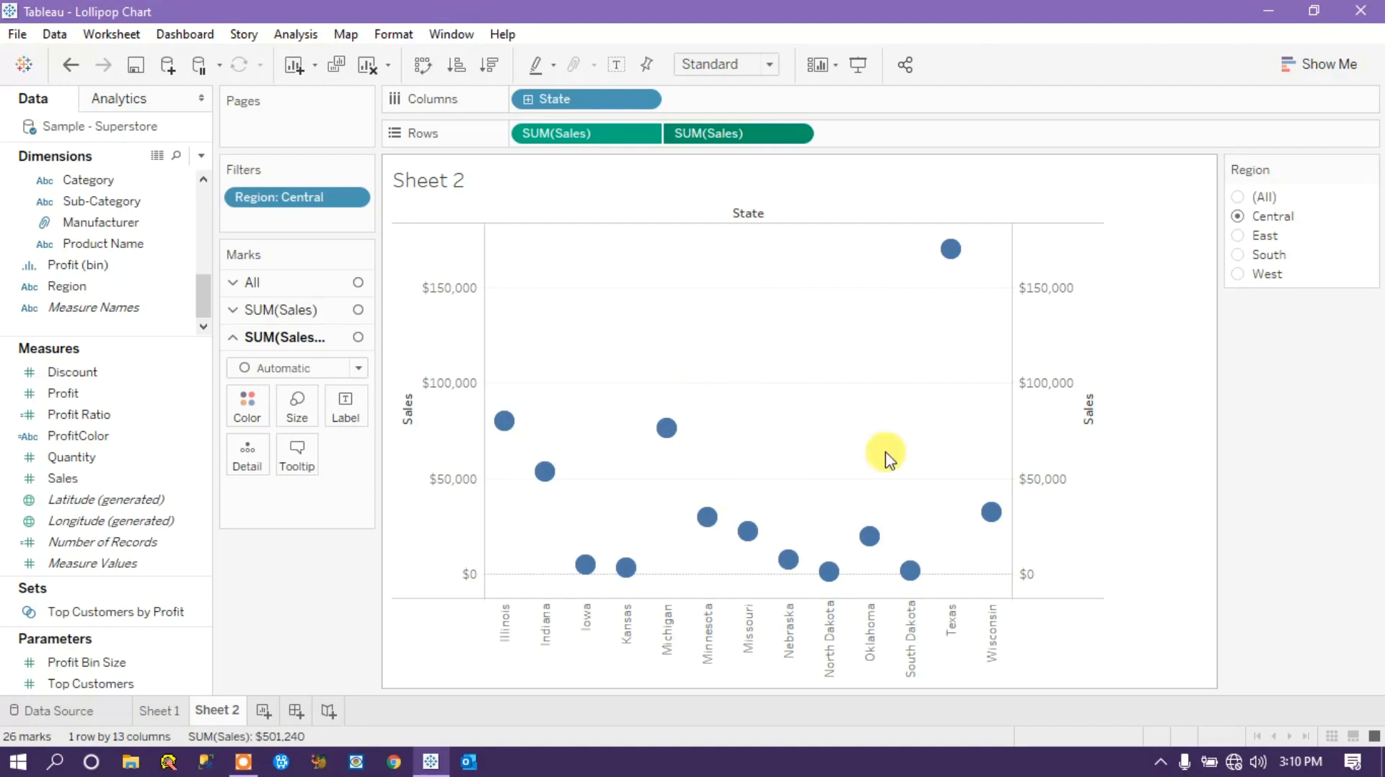
Set the mark type of the second SUM(Sales) measure to Circle.
{"action": "left_click", "coordinate": [262, 312]}
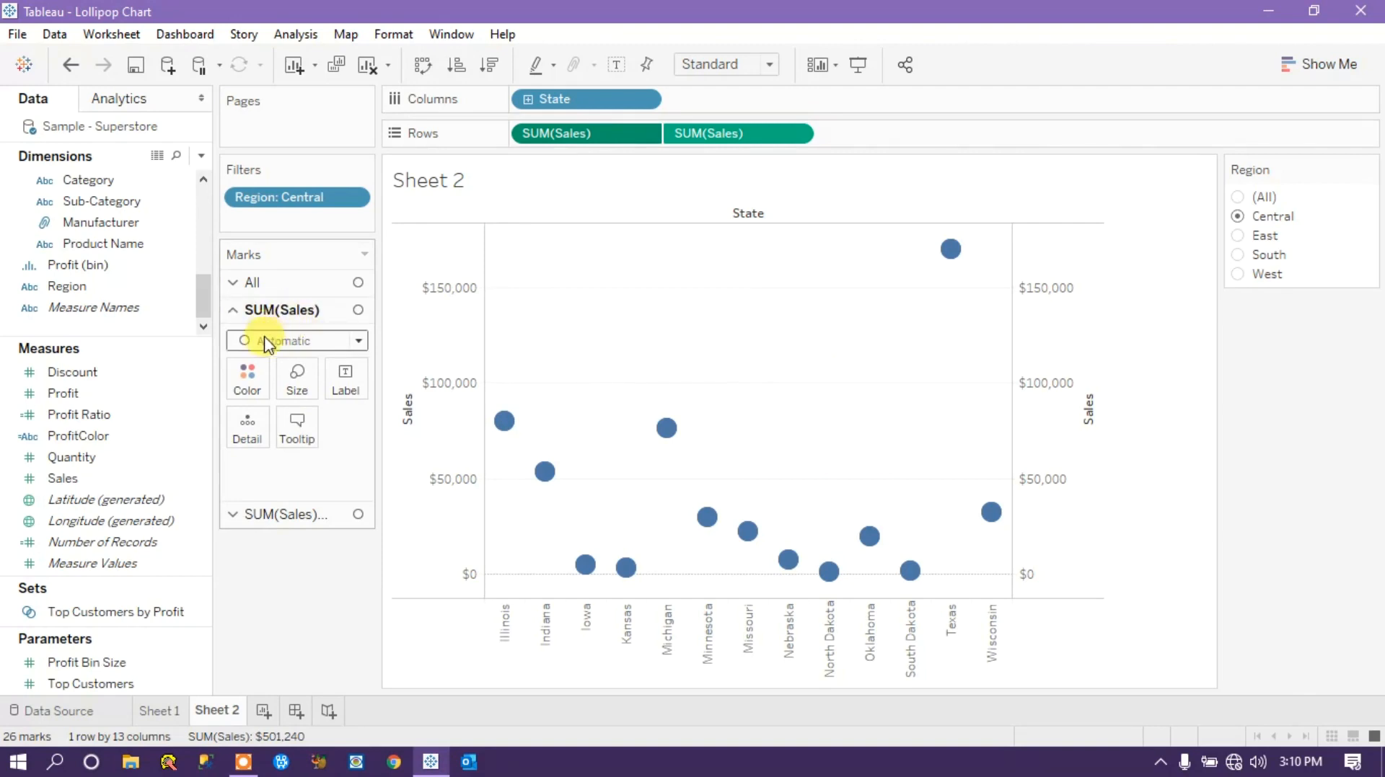
{"action": "left_click", "coordinate": [742, 133]}
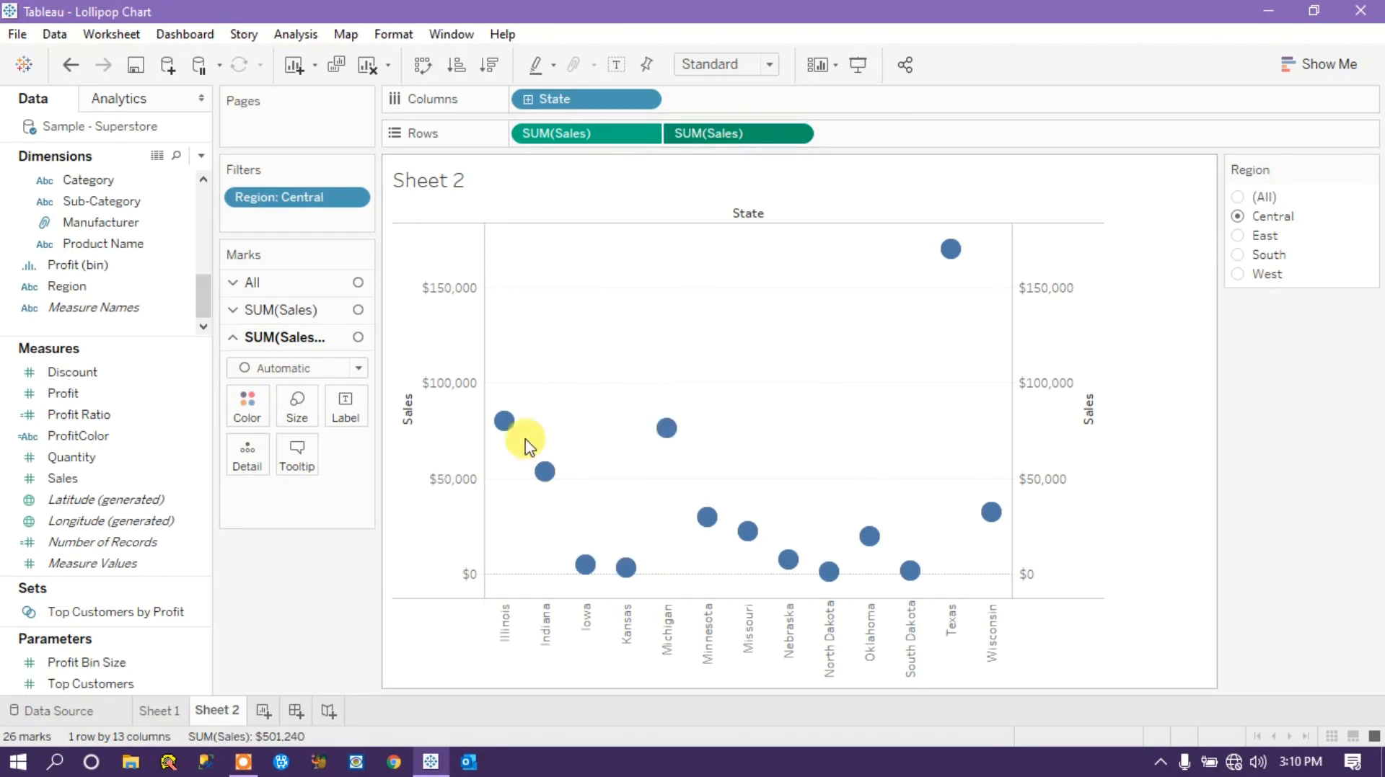
{"action": "left_click", "coordinate": [359, 369]}
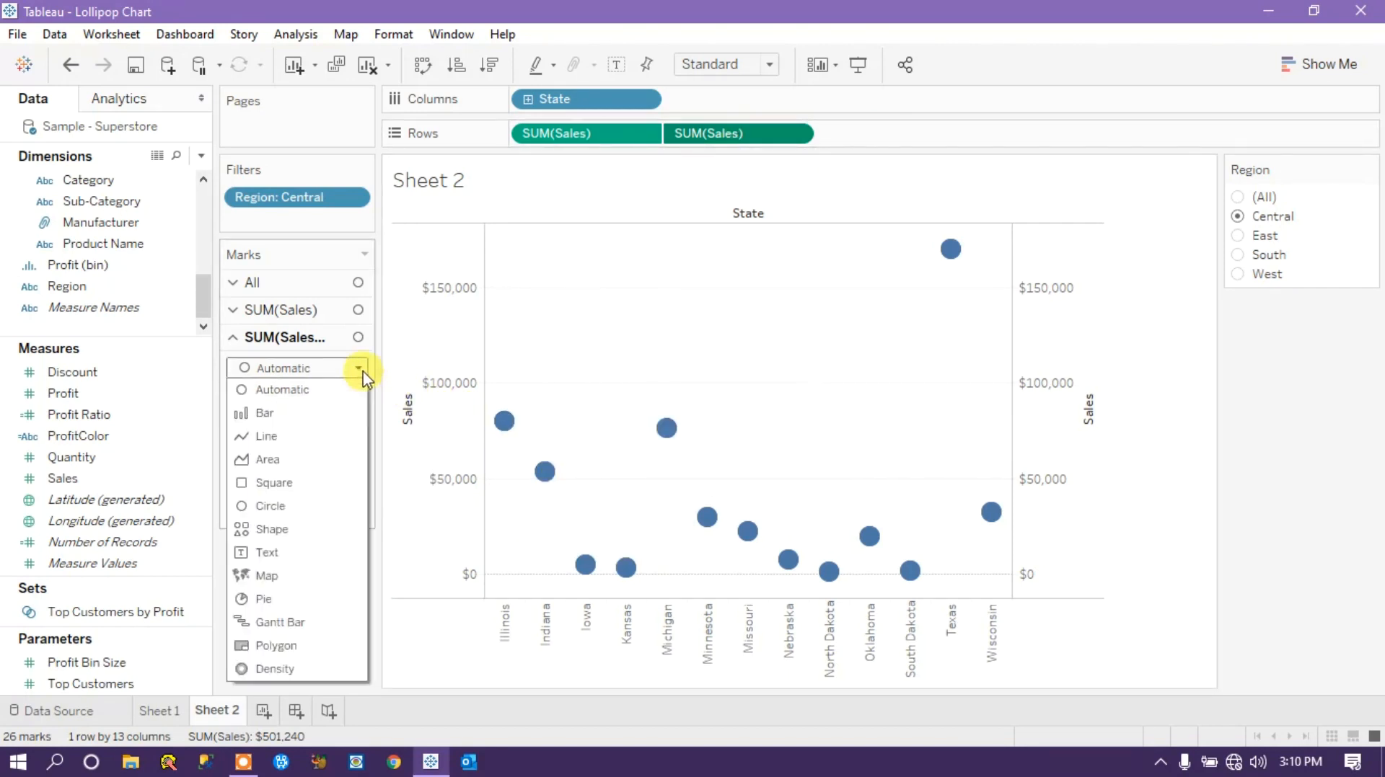
{"action": "left_click", "coordinate": [272, 506]}
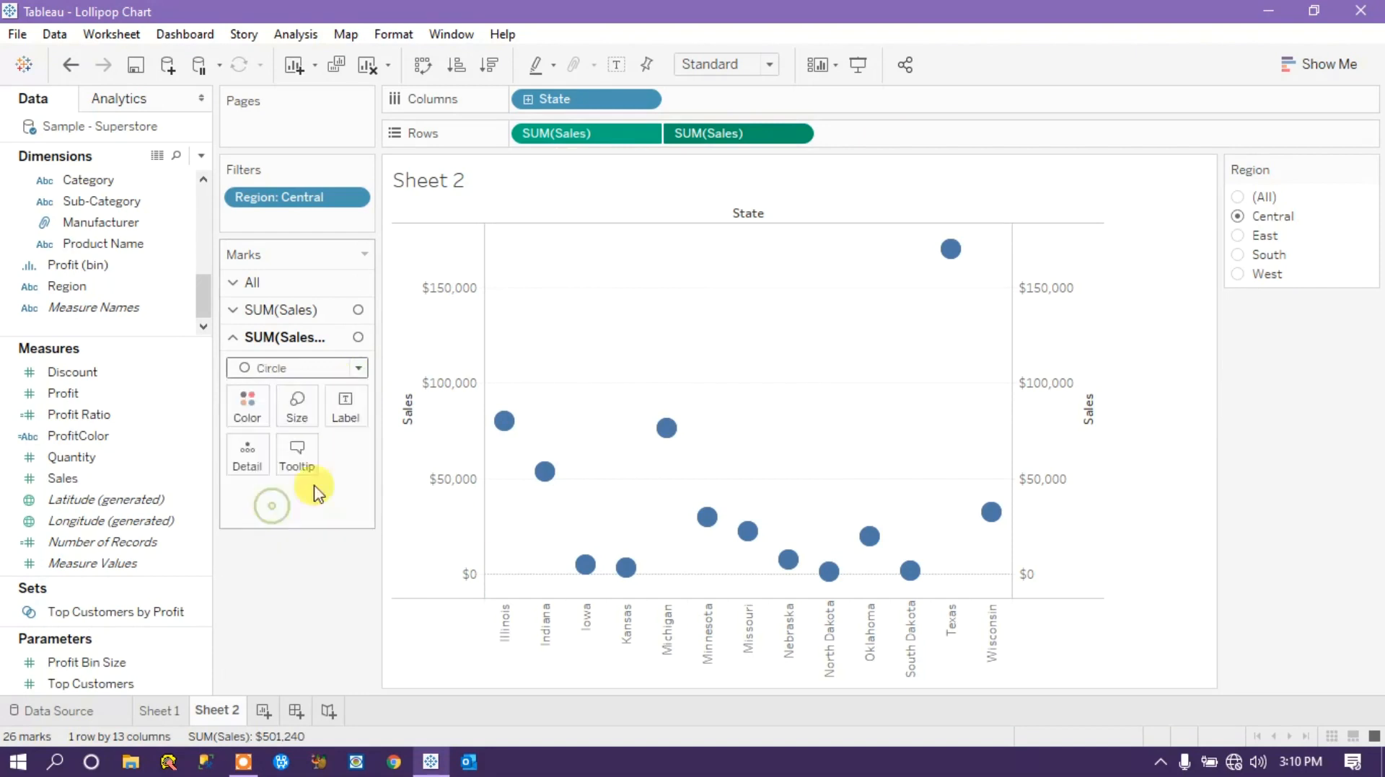
Set the mark type of the first SUM(Sales) measure to Bar.
{"action": "left_click", "coordinate": [293, 312]}
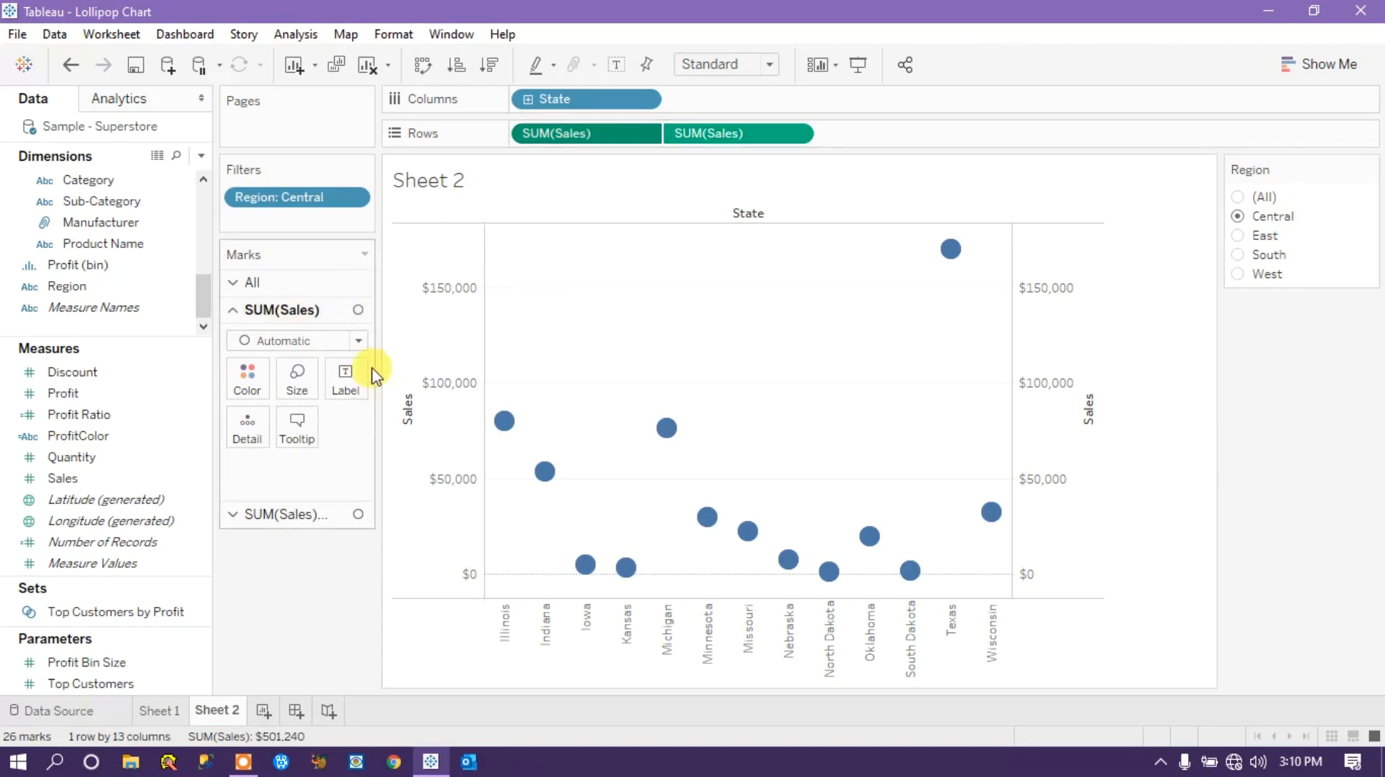
{"action": "left_click", "coordinate": [357, 342]}
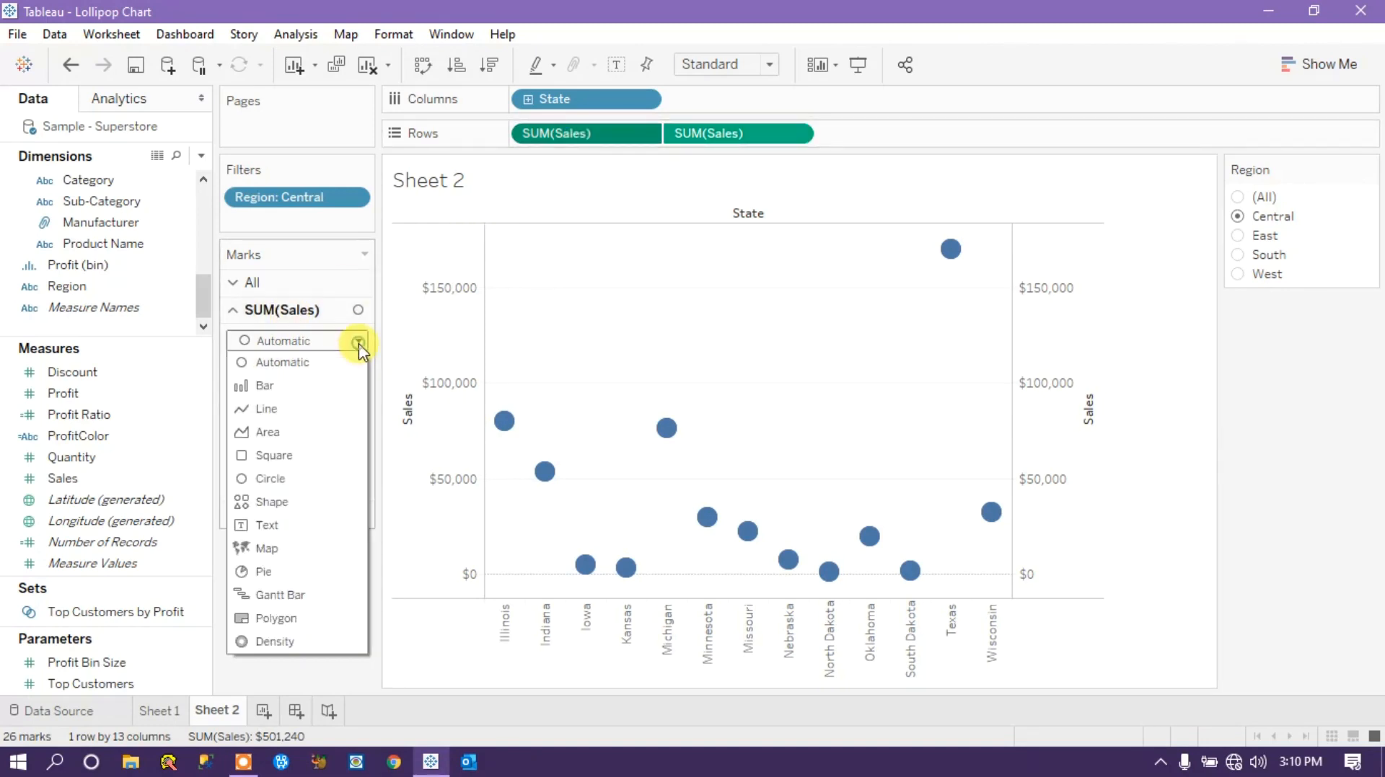
{"action": "left_click", "coordinate": [290, 388]}
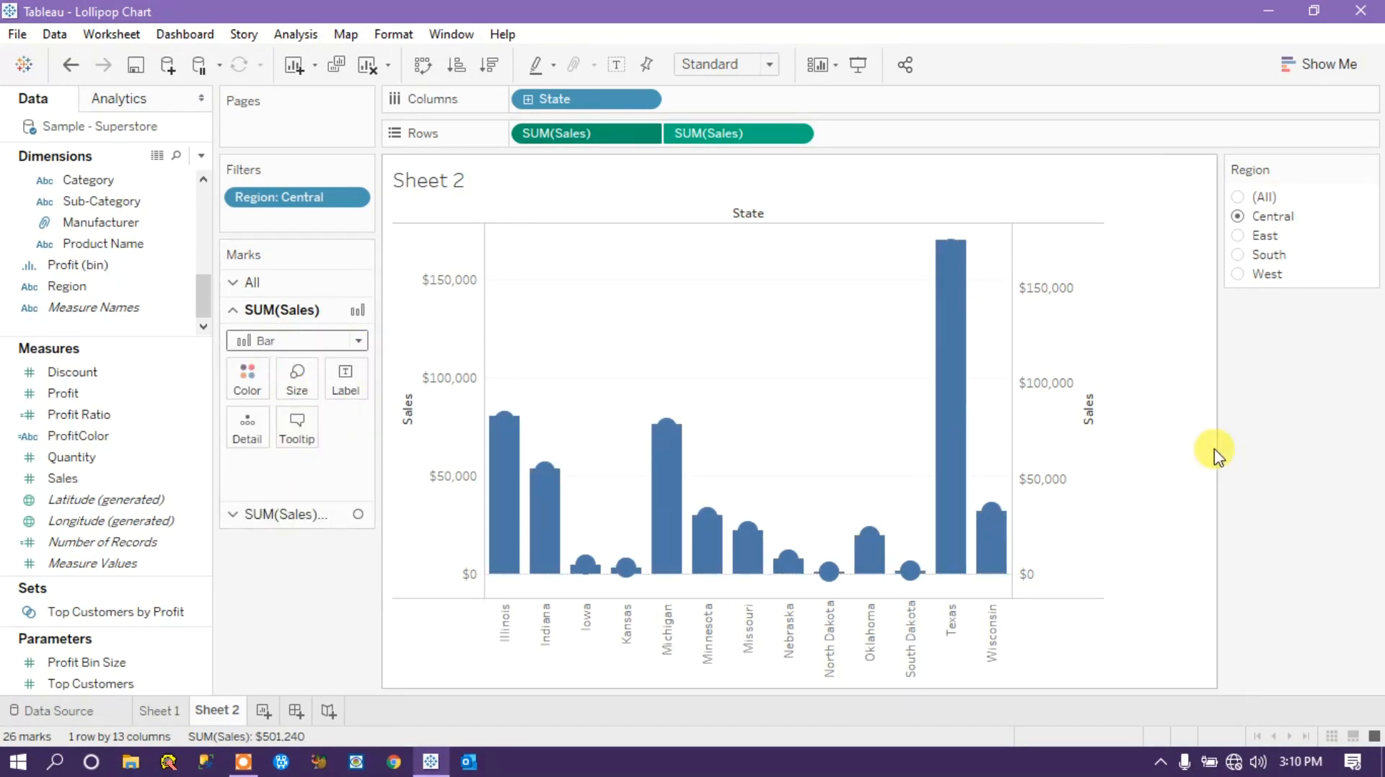
Synchronize the secondary Sales axis with the primary Sales axis.
{"action": "mouse_move", "coordinate": [589, 571]}
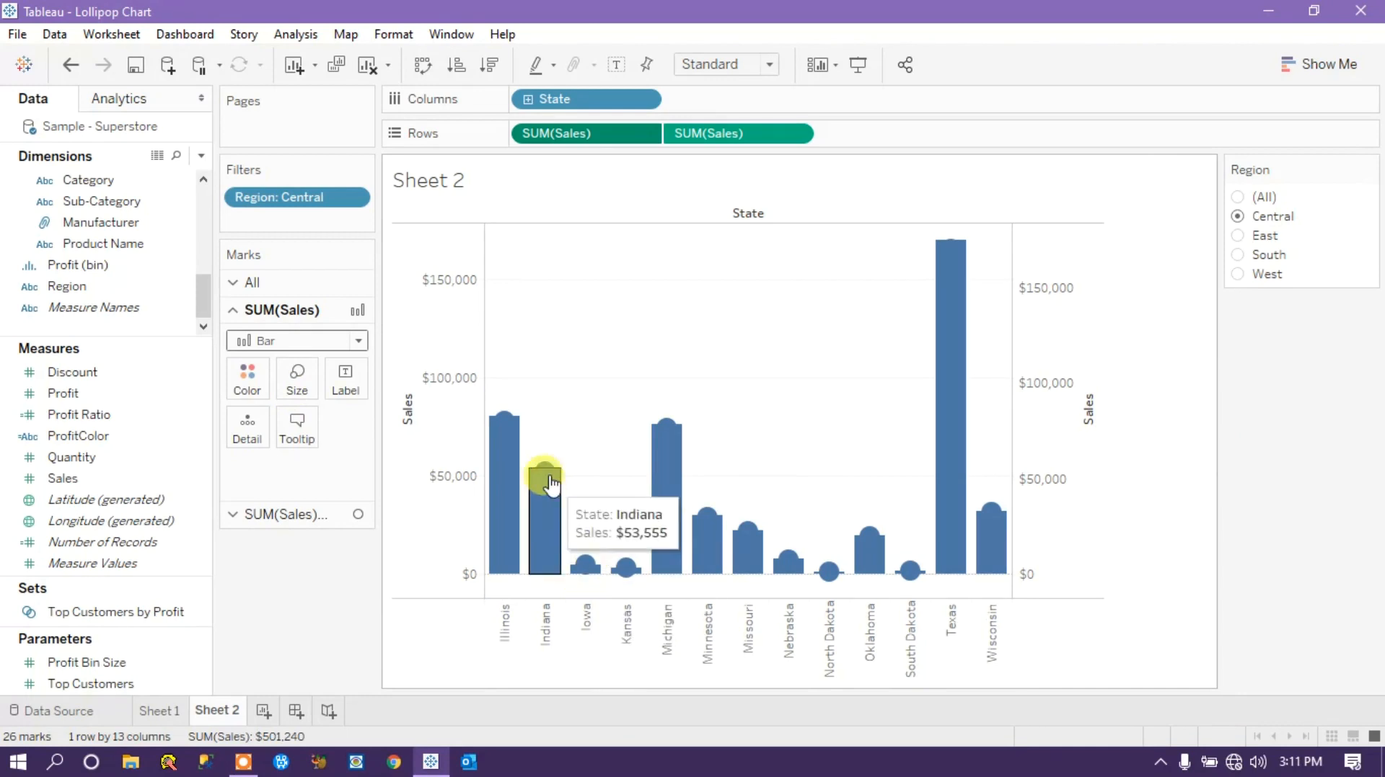
{"action": "mouse_move", "coordinate": [674, 449]}
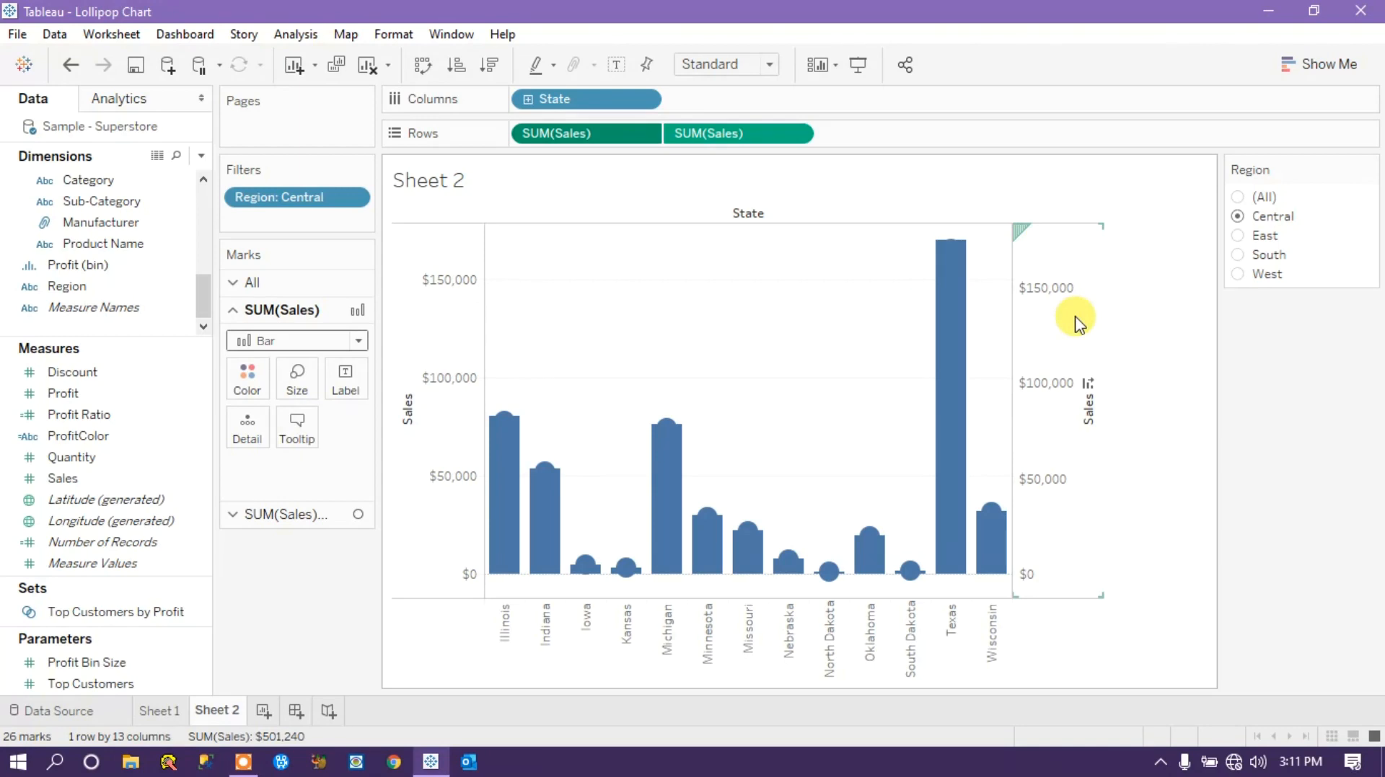
{"action": "right_click", "coordinate": [1051, 300]}
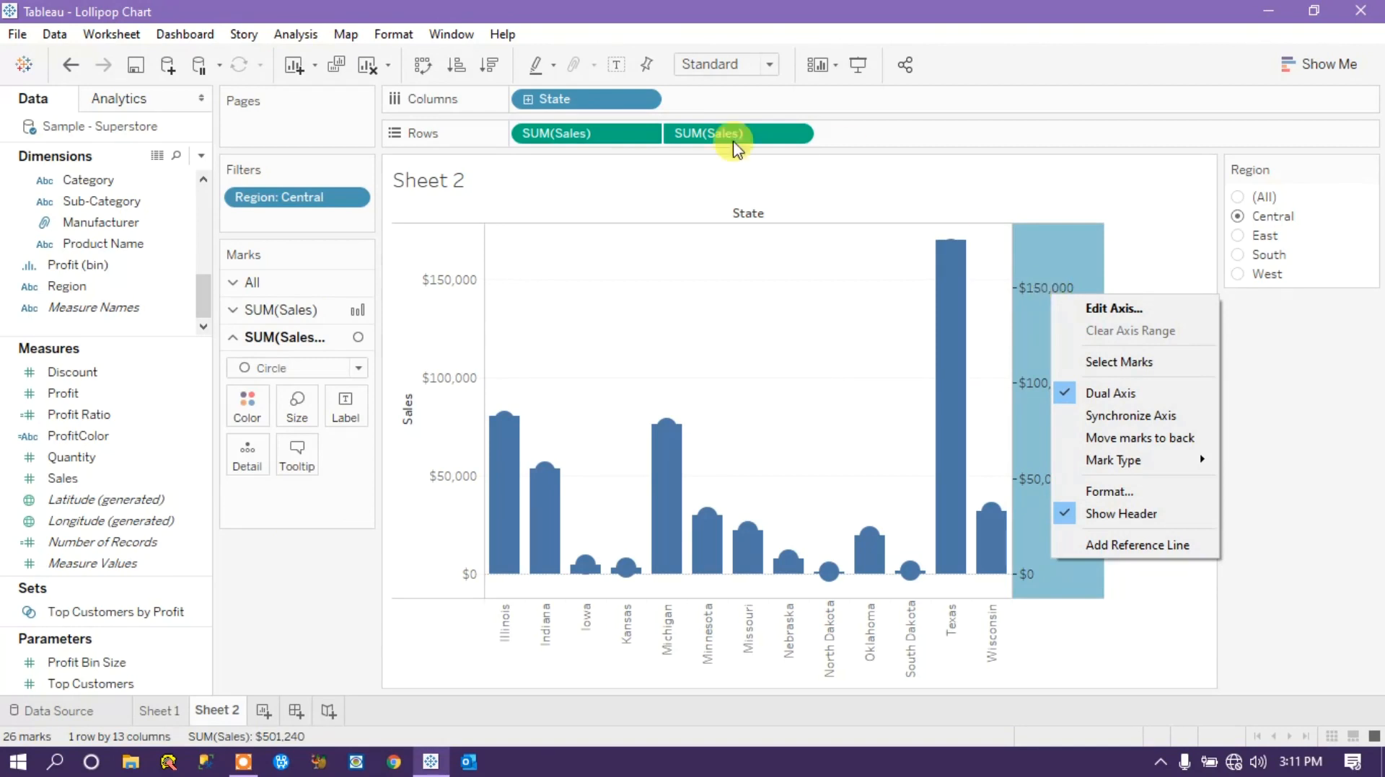
{"action": "left_click", "coordinate": [800, 134]}
{"action": "right_click", "coordinate": [1030, 281]}
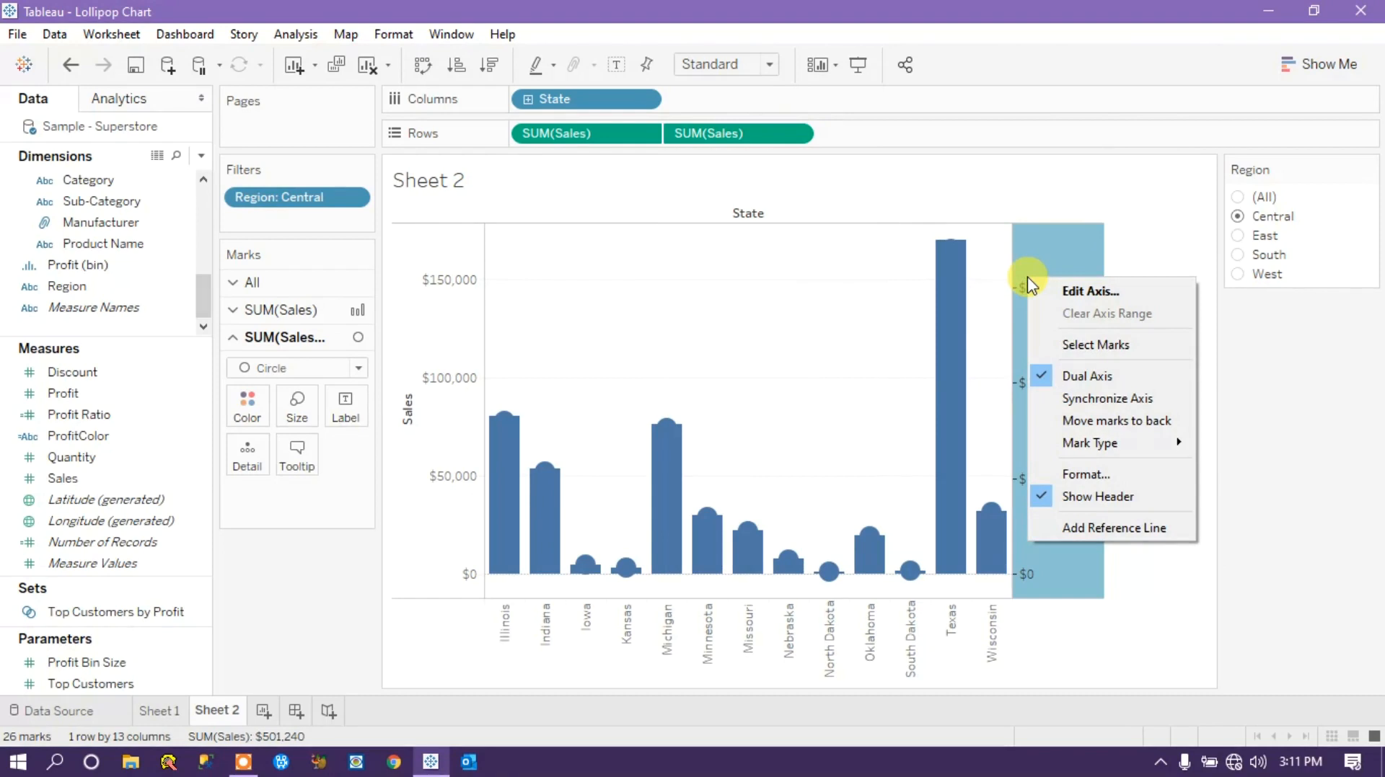
{"action": "left_click", "coordinate": [1107, 398]}
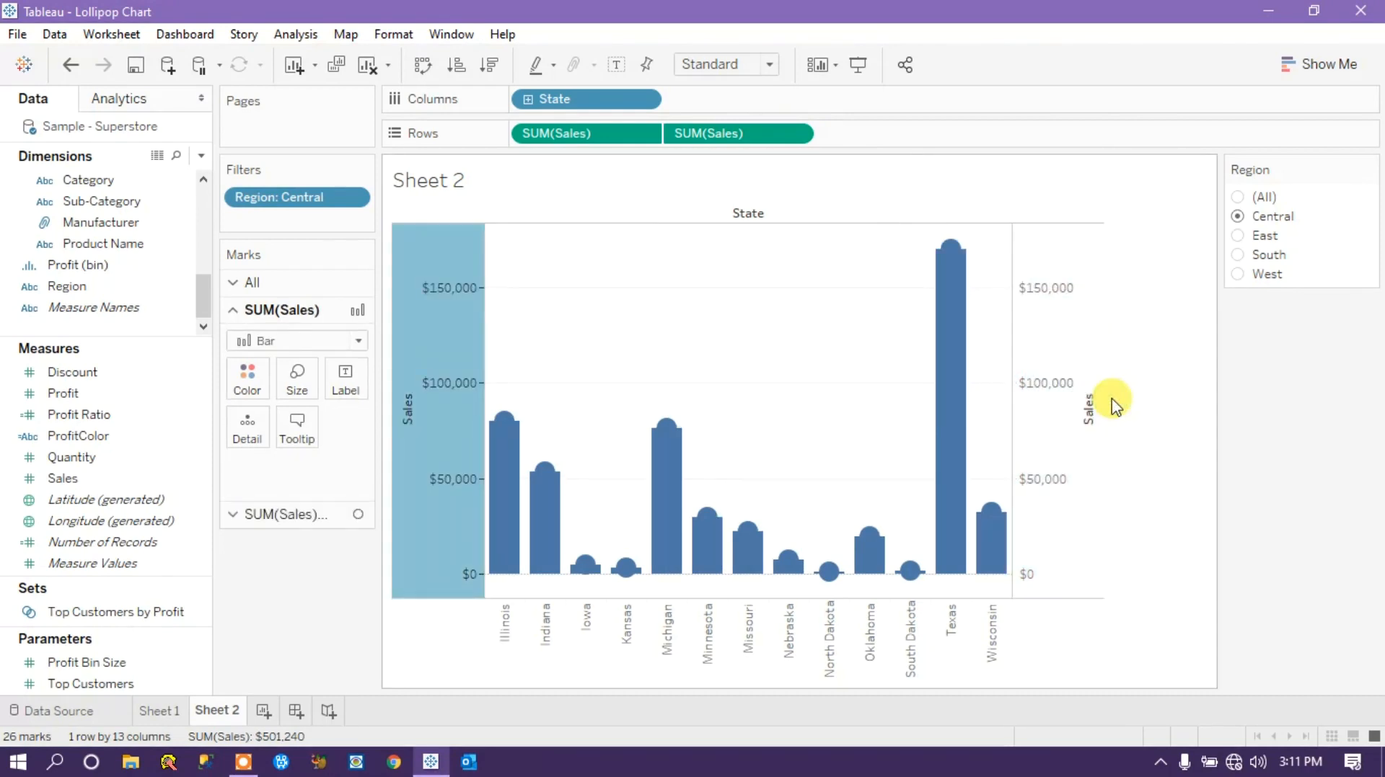
{"action": "left_click", "coordinate": [1166, 395]}
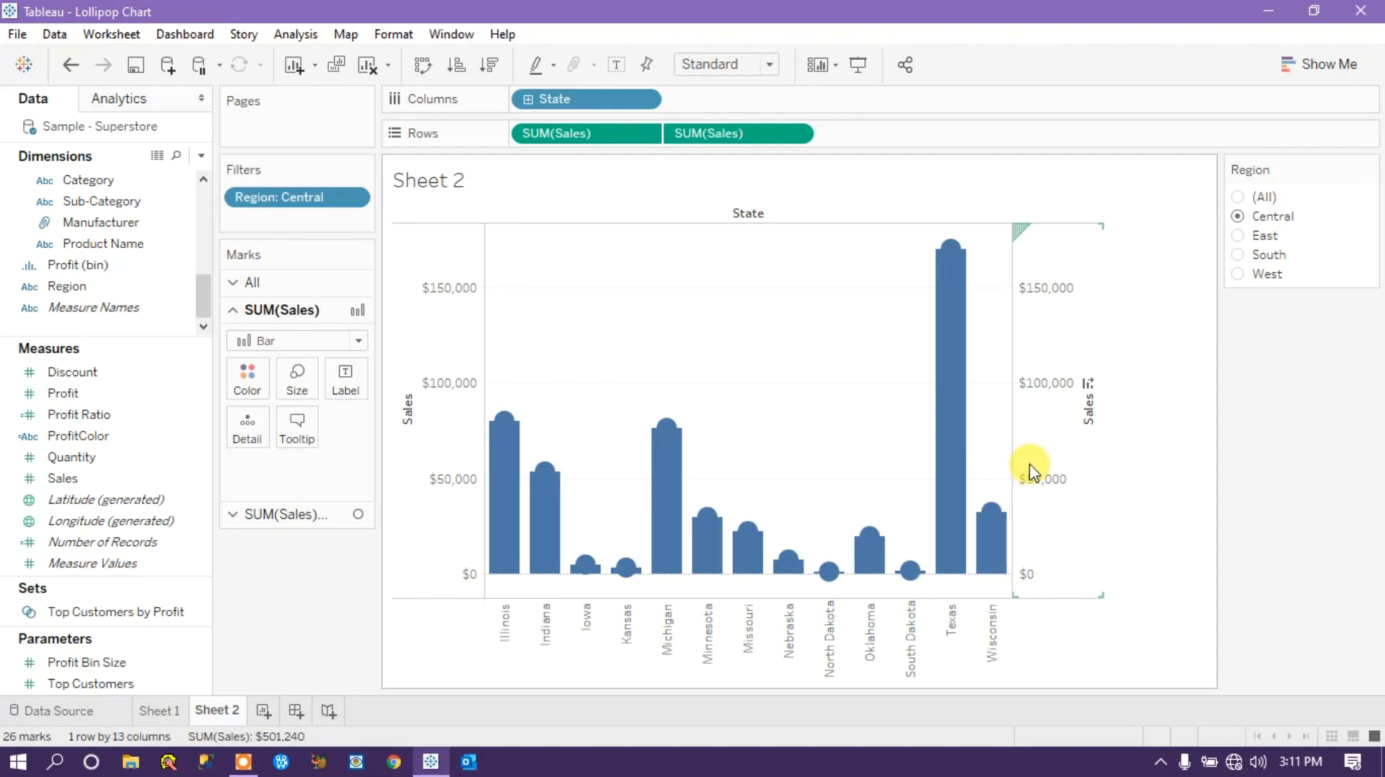
Reduce the size of the first SUM(Sales) bars to thin sticks like those in the Sheet 1 chart.
{"action": "left_click", "coordinate": [177, 707]}
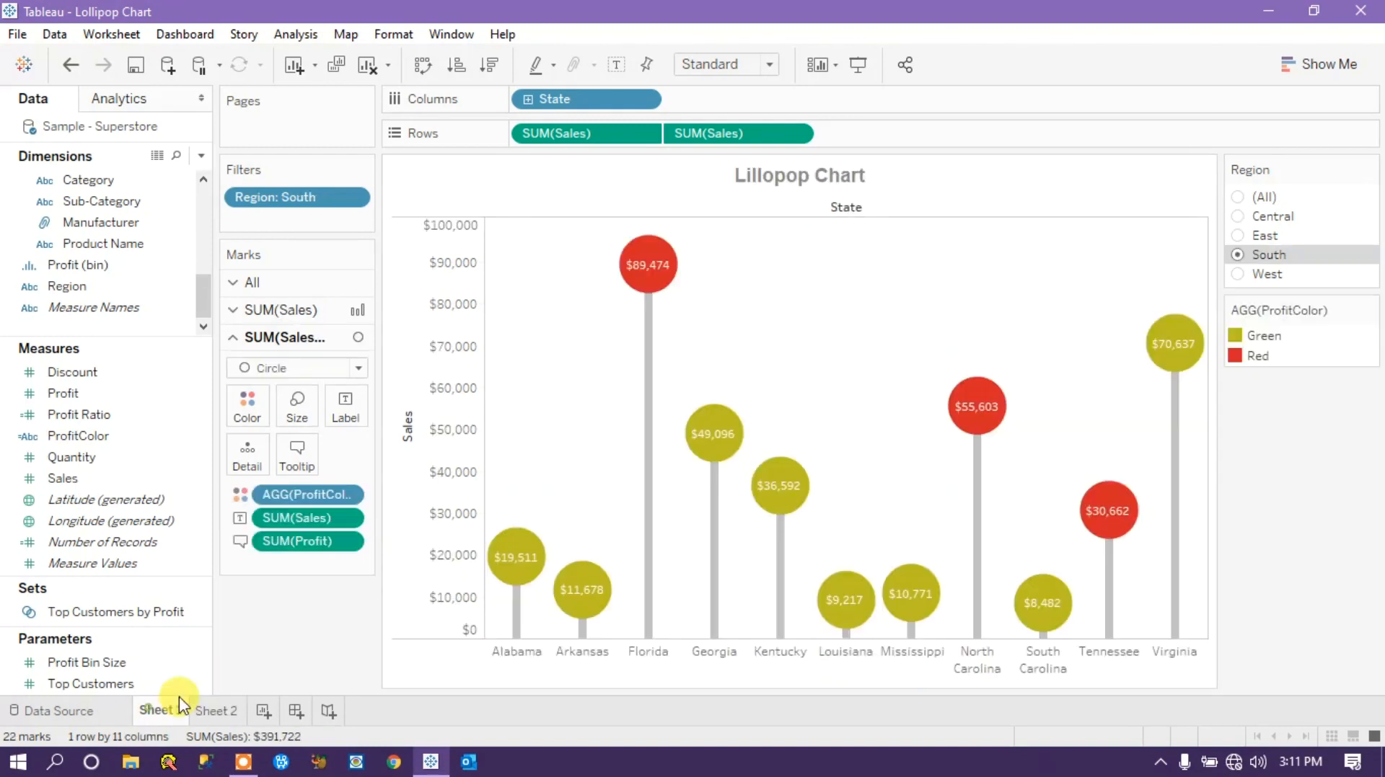
{"action": "left_click", "coordinate": [215, 711]}
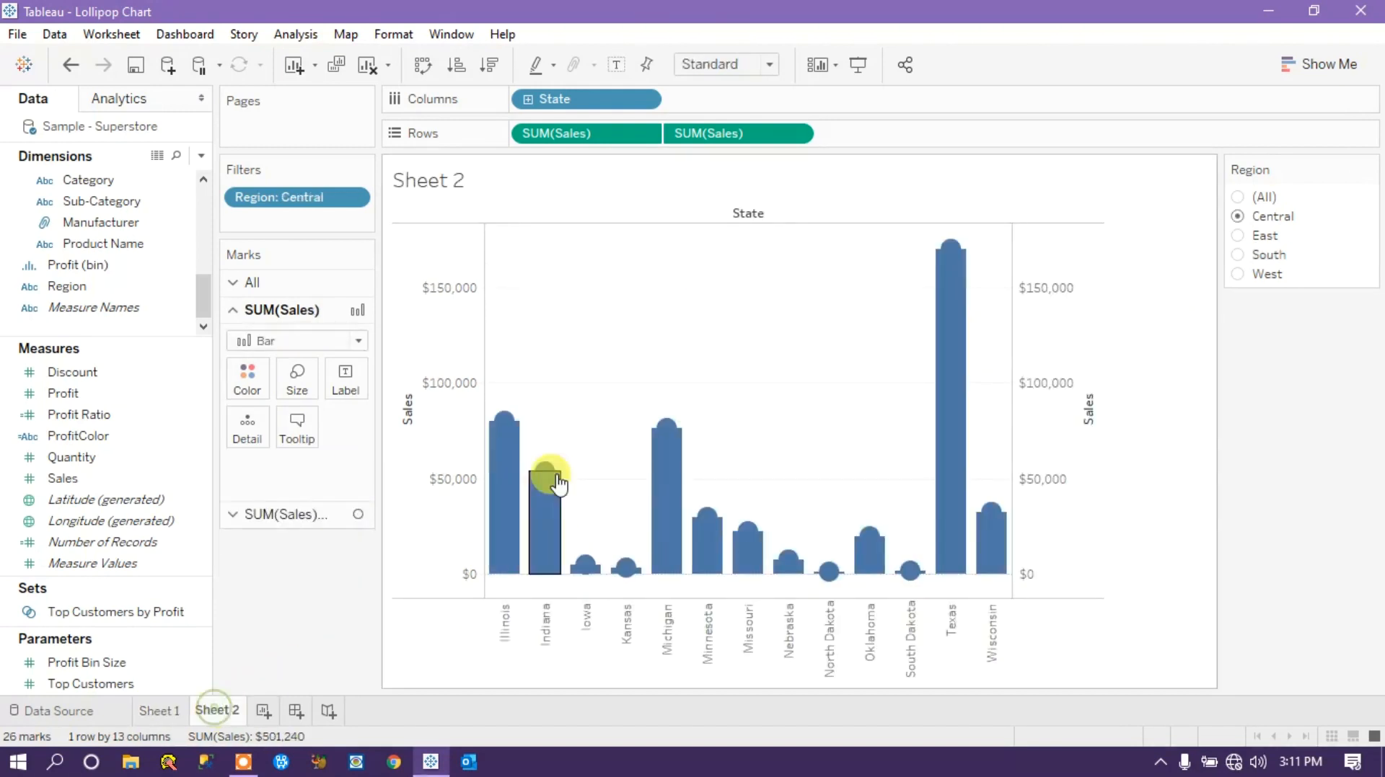
{"action": "left_click", "coordinate": [667, 482]}
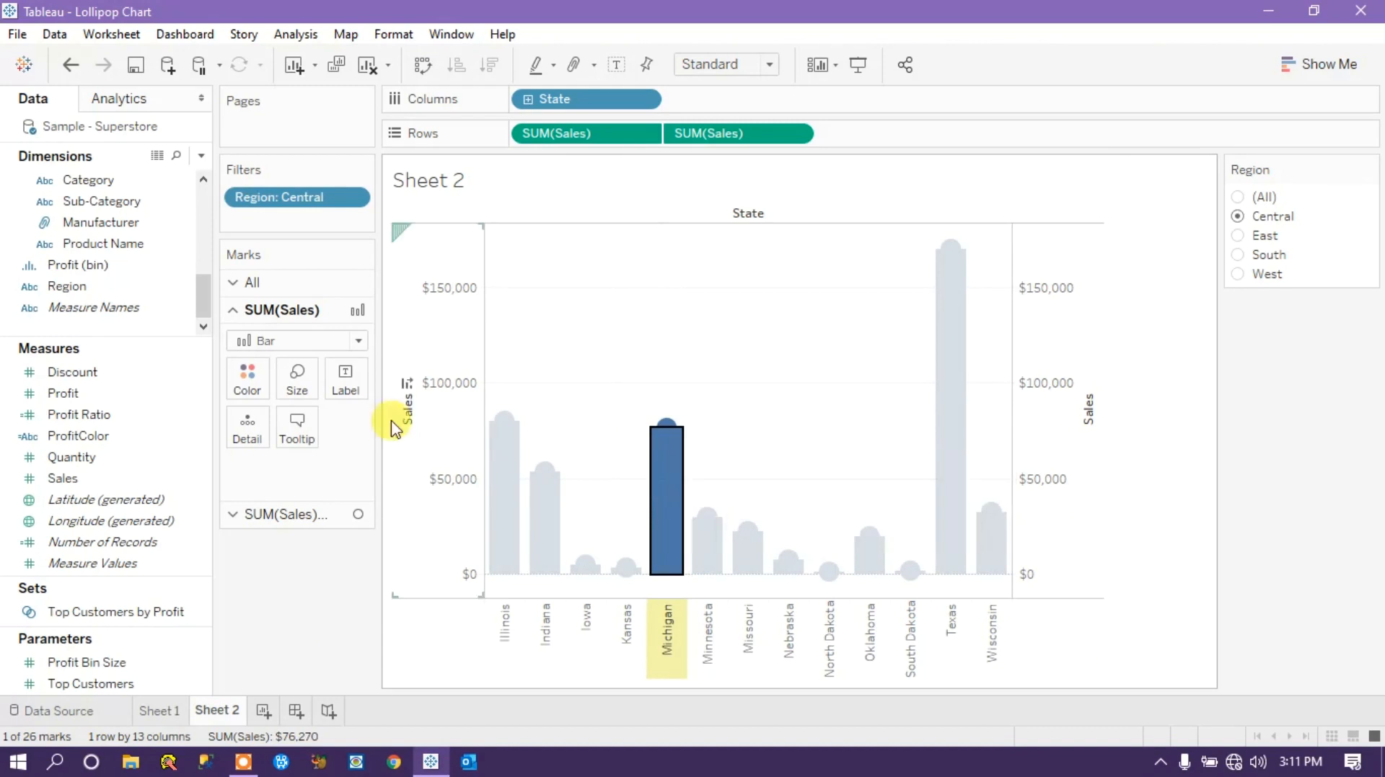
{"action": "left_click", "coordinate": [278, 582]}
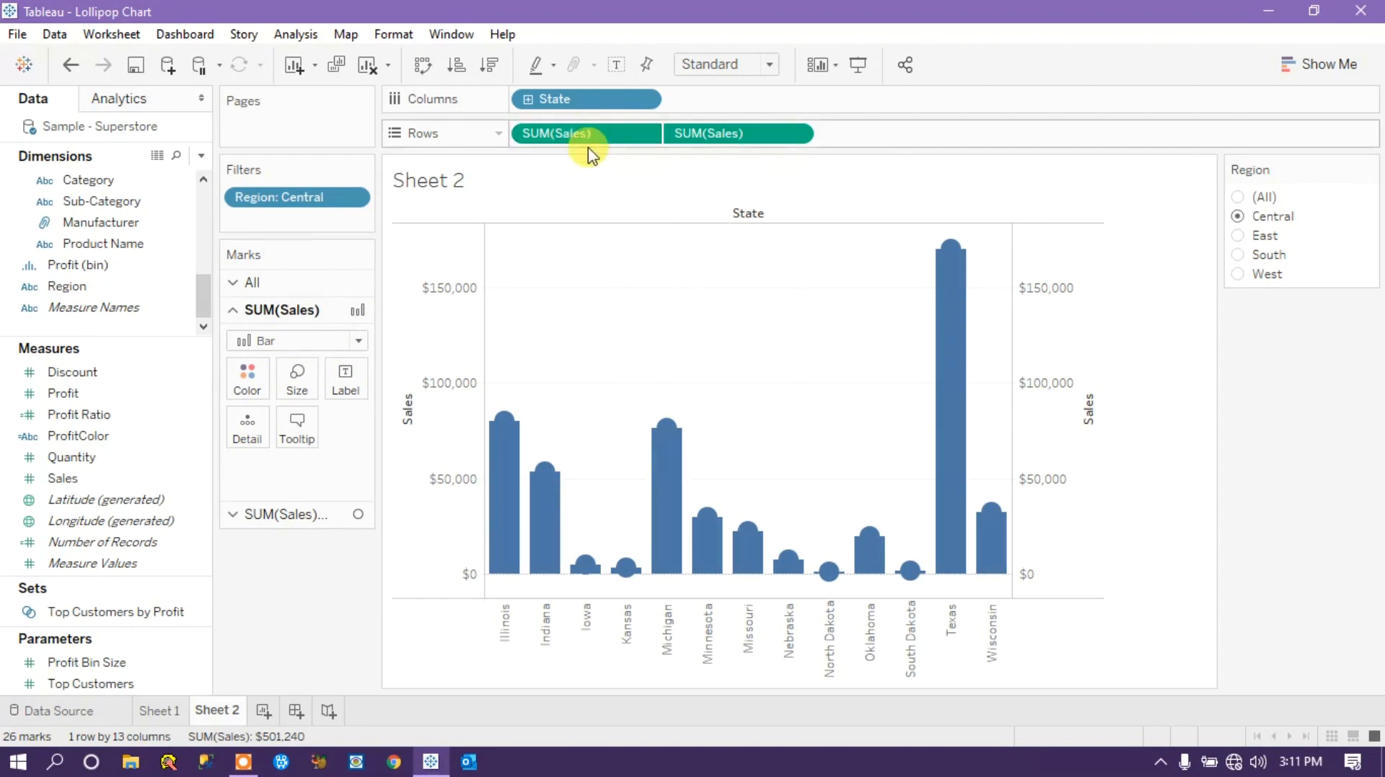
{"action": "left_click", "coordinate": [298, 381]}
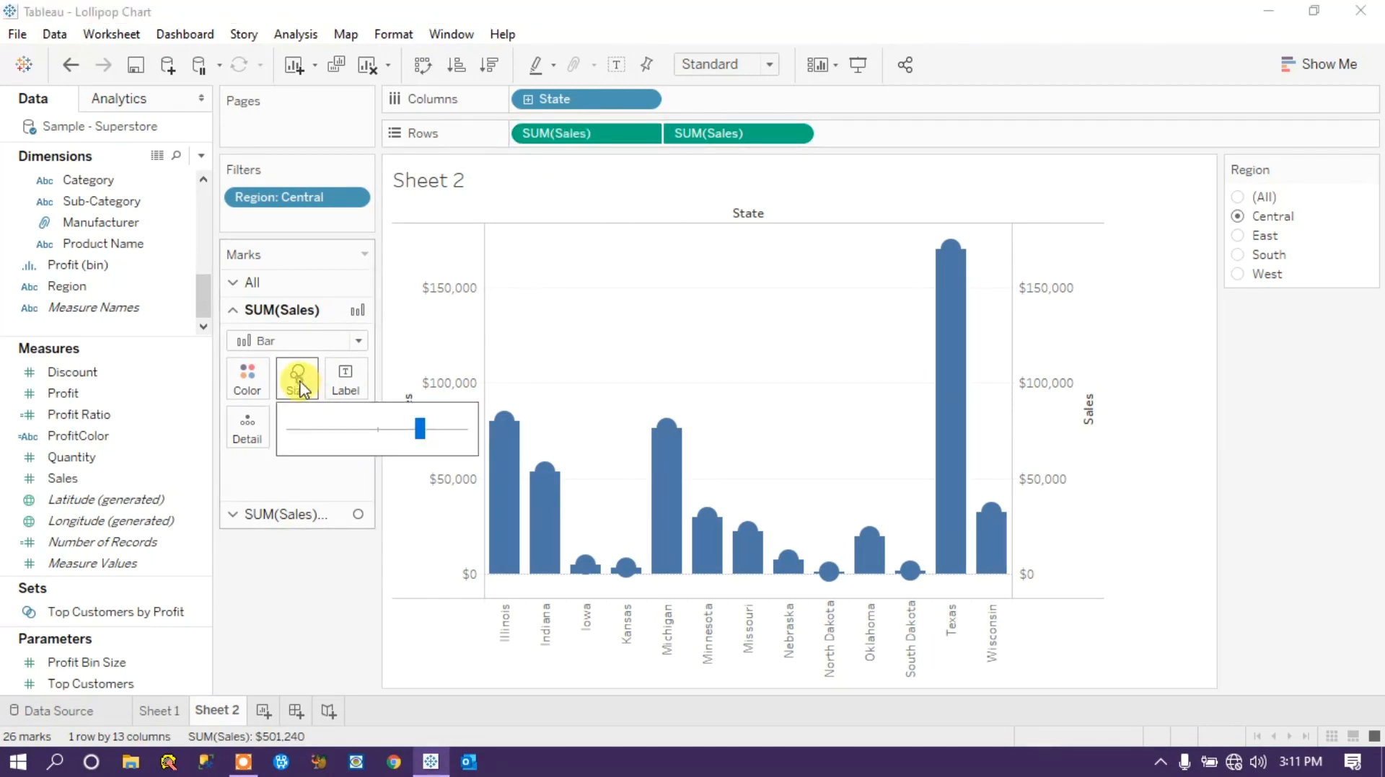
{"action": "left_click", "coordinate": [356, 430]}
{"action": "left_click_drag", "start_coordinate": [356, 430], "coordinate": [313, 430]}
{"action": "left_click", "coordinate": [269, 610]}
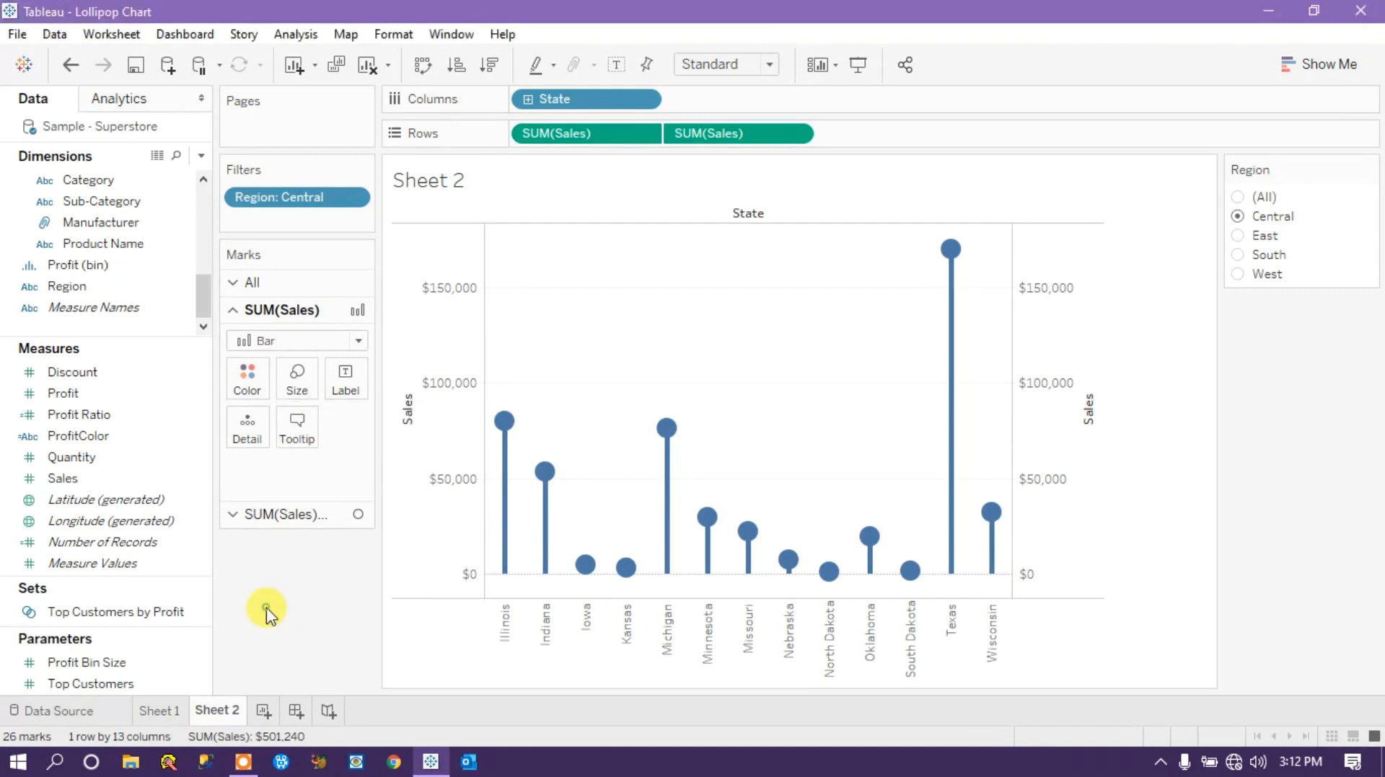
Enlarge the circle marks of the second SUM(Sales) measure to form bigger lollipop heads.
{"action": "left_click", "coordinate": [666, 431]}
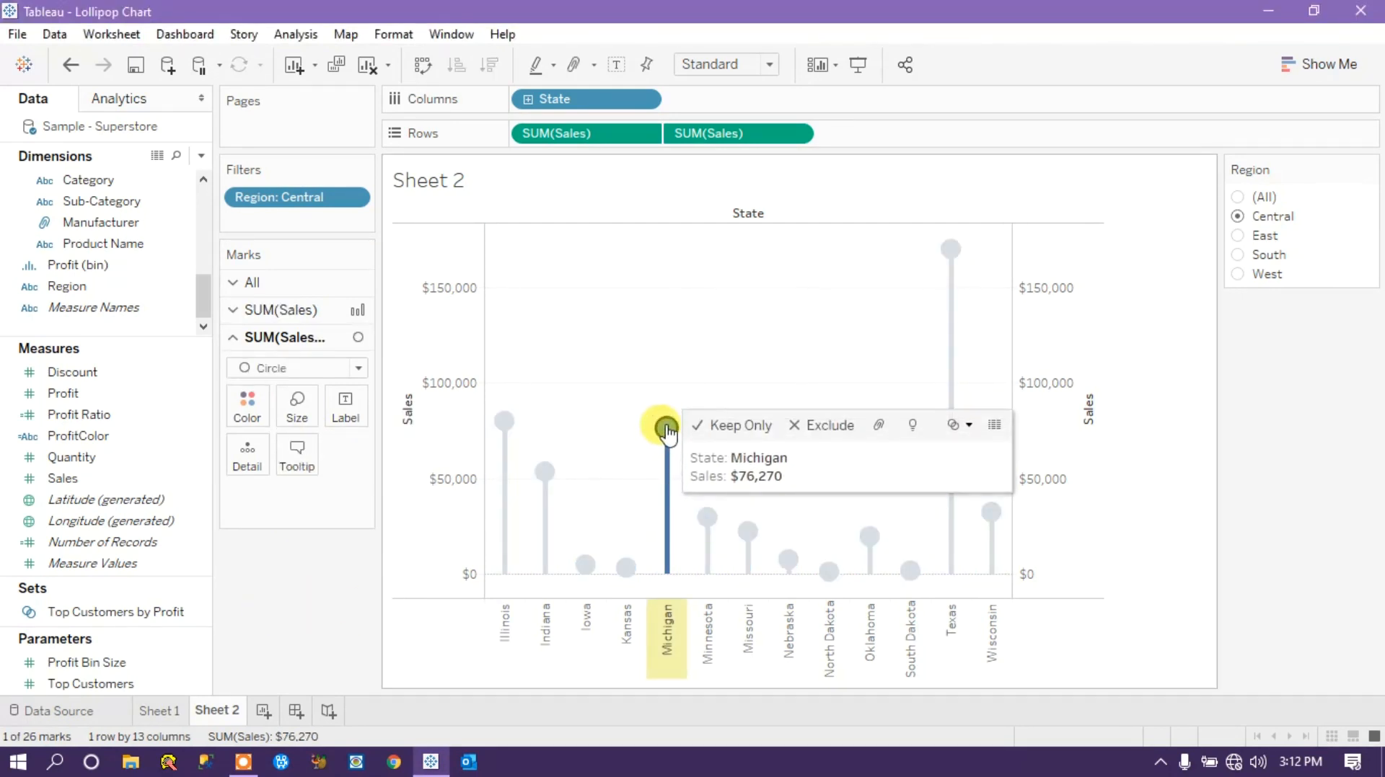
{"action": "left_click", "coordinate": [299, 406]}
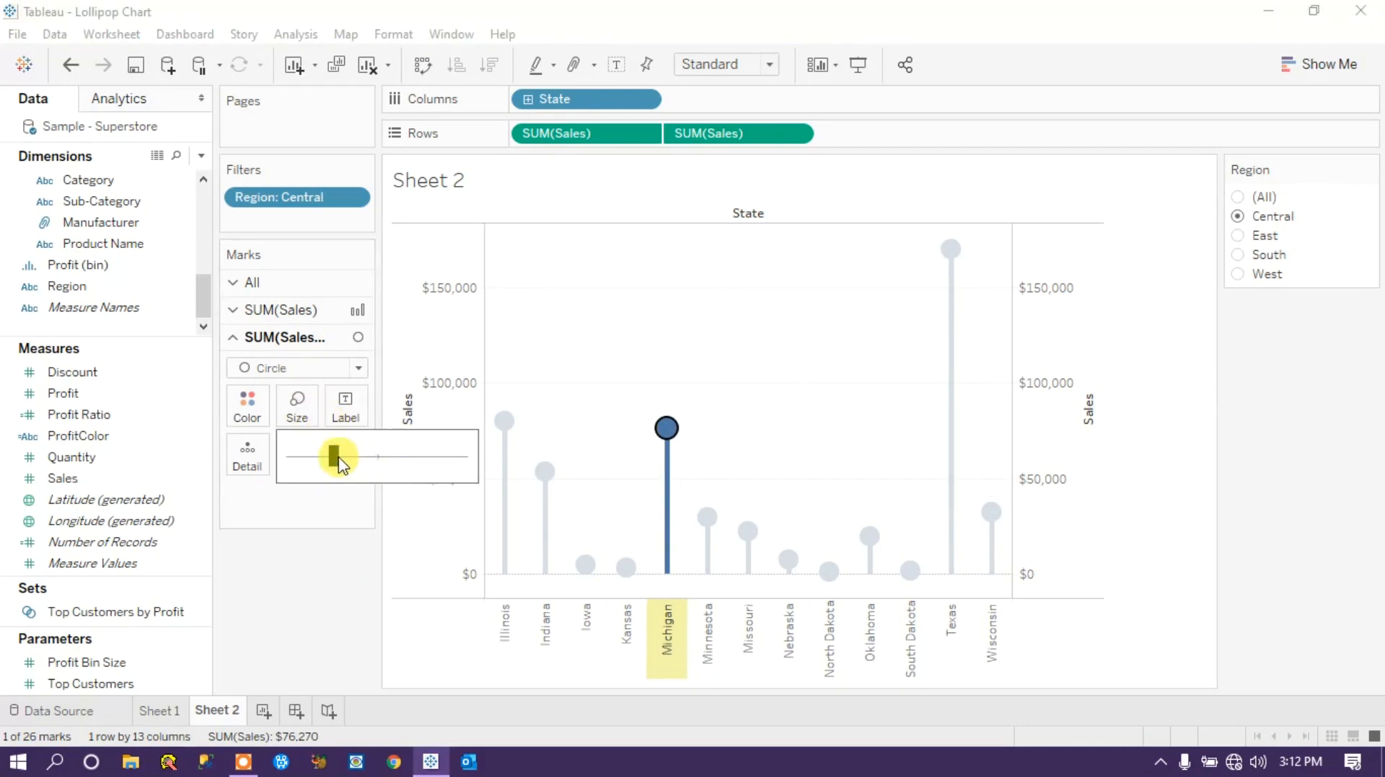
{"action": "left_click_drag", "start_coordinate": [337, 457], "coordinate": [372, 457]}
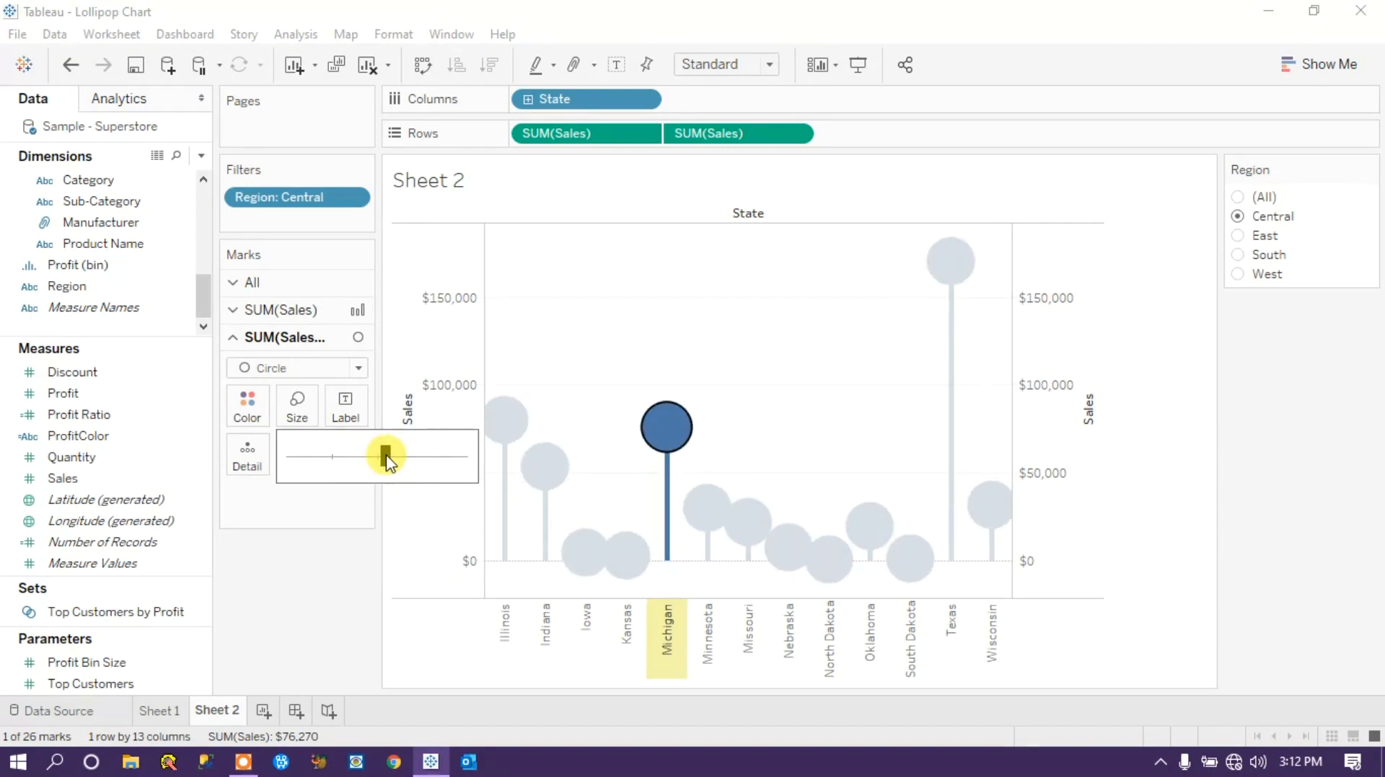
{"action": "left_click", "coordinate": [300, 571]}
{"action": "left_click", "coordinate": [639, 470]}
Switch the Region filter through South, East, West and Central to examine the lollipop chart for each region.
{"action": "left_click", "coordinate": [1239, 256]}
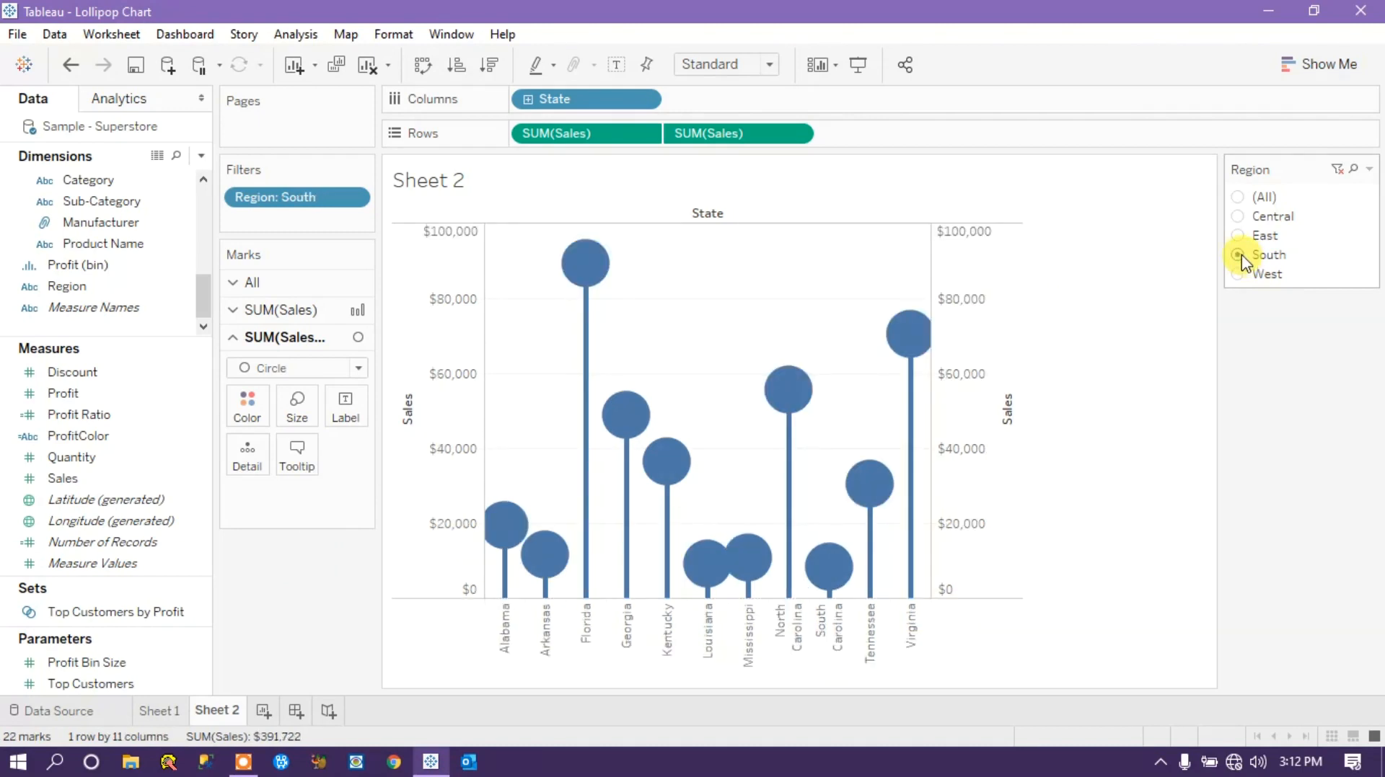
{"action": "left_click", "coordinate": [1238, 237]}
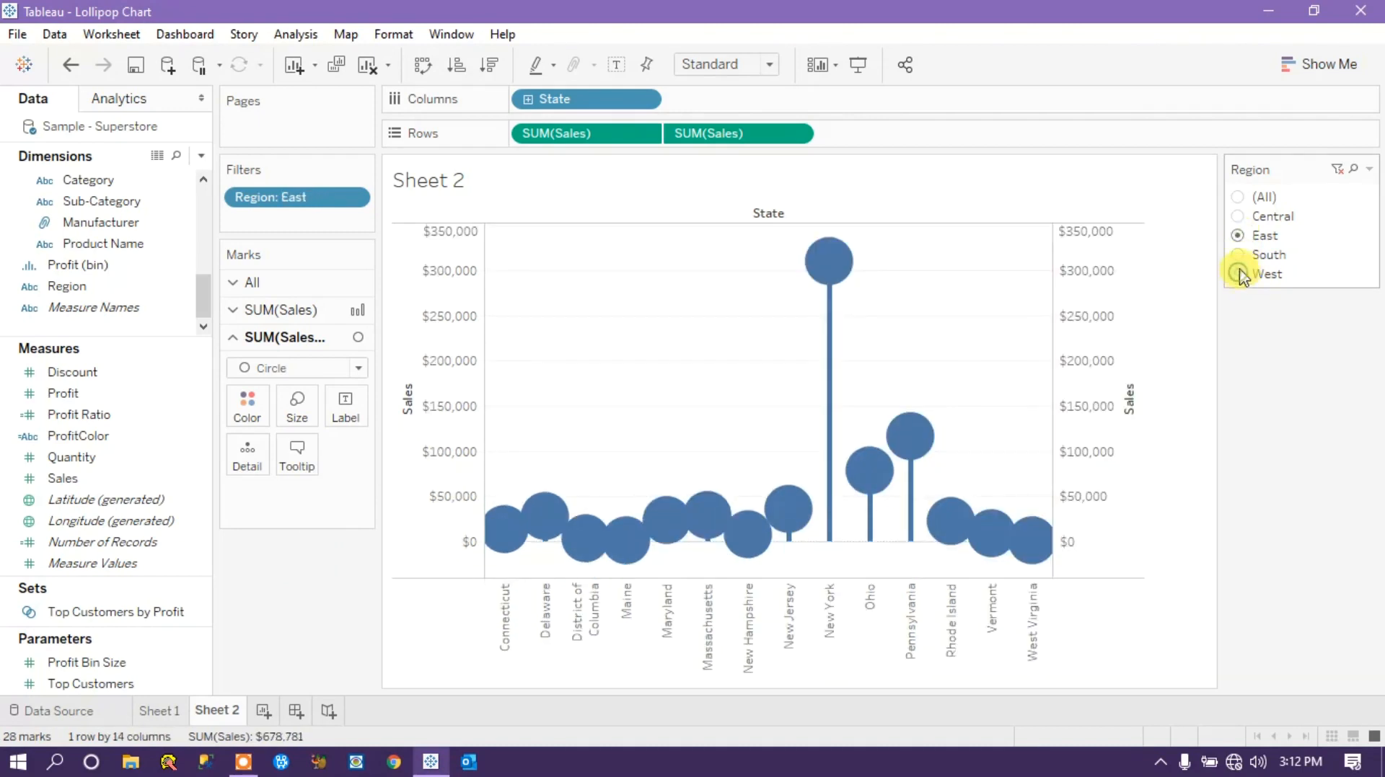
{"action": "left_click", "coordinate": [1238, 275]}
{"action": "left_click", "coordinate": [1240, 216]}
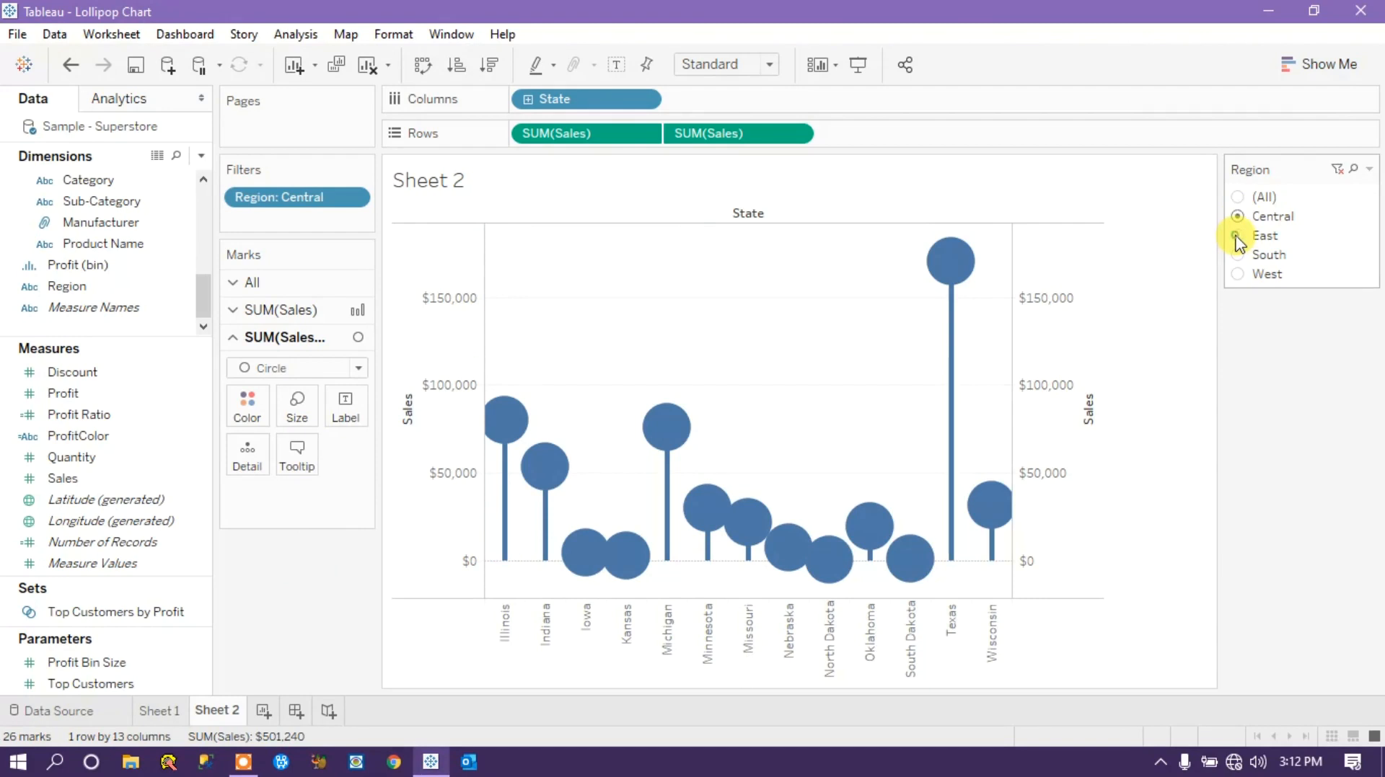
{"action": "left_click", "coordinate": [1238, 238]}
{"action": "left_click", "coordinate": [1239, 256]}
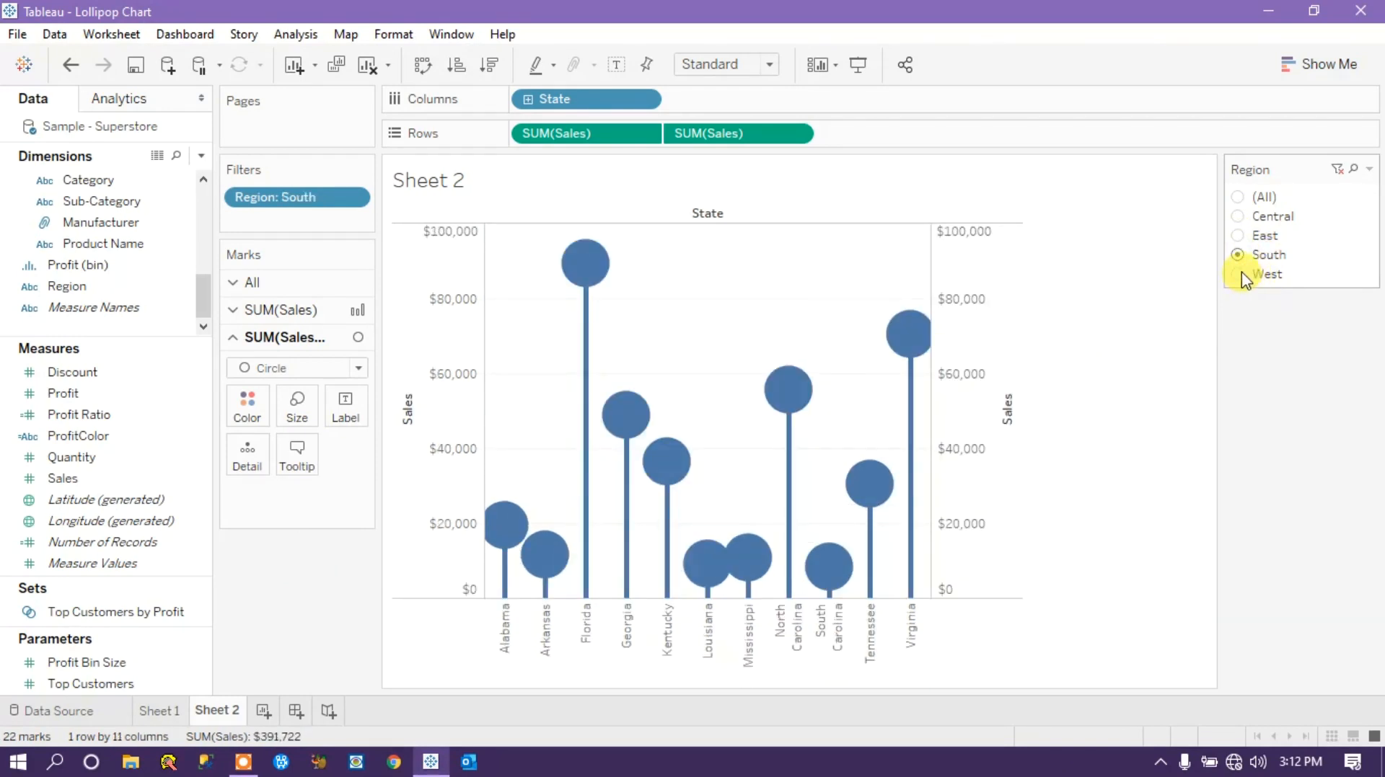
{"action": "left_click", "coordinate": [1240, 274]}
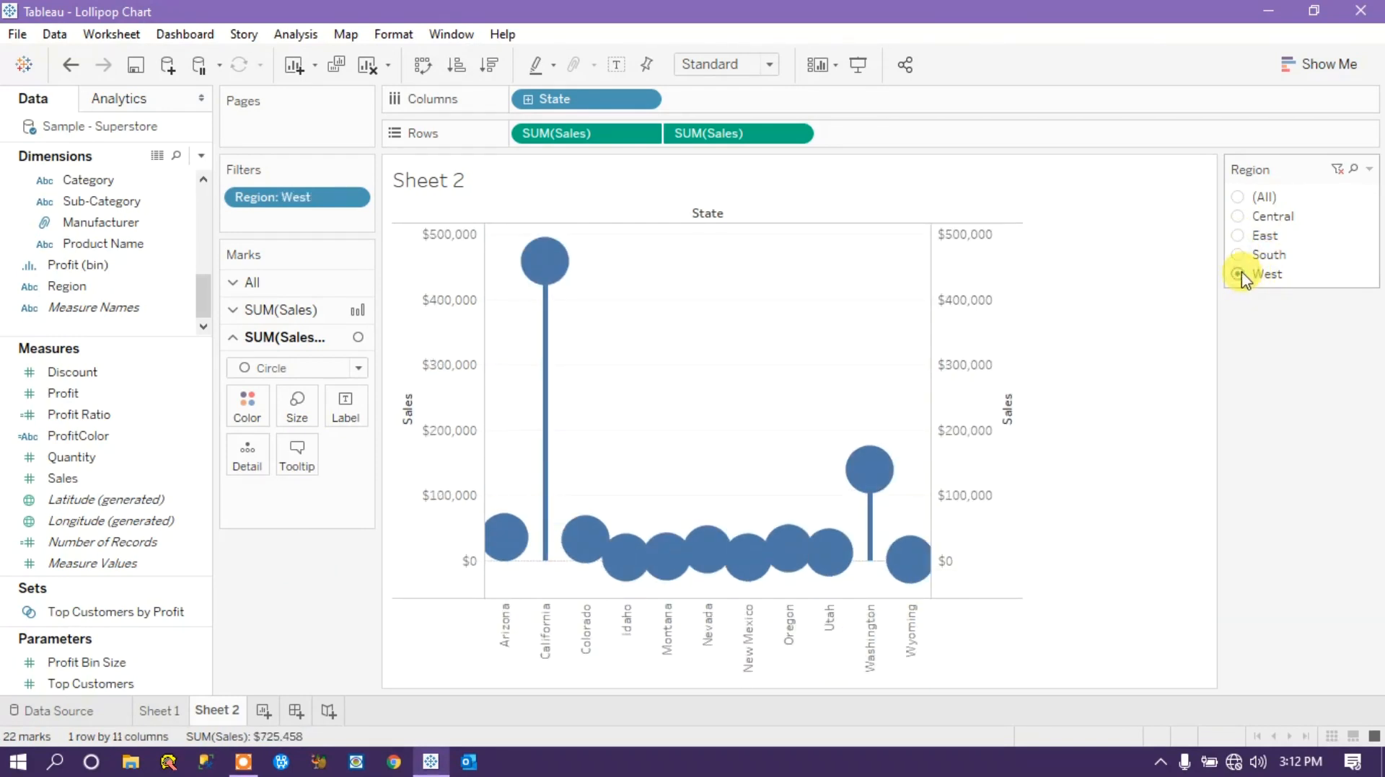
Fit Sheet 2's chart to Entire View and filter Region to East.
{"action": "left_click", "coordinate": [769, 64]}
{"action": "left_click", "coordinate": [704, 143]}
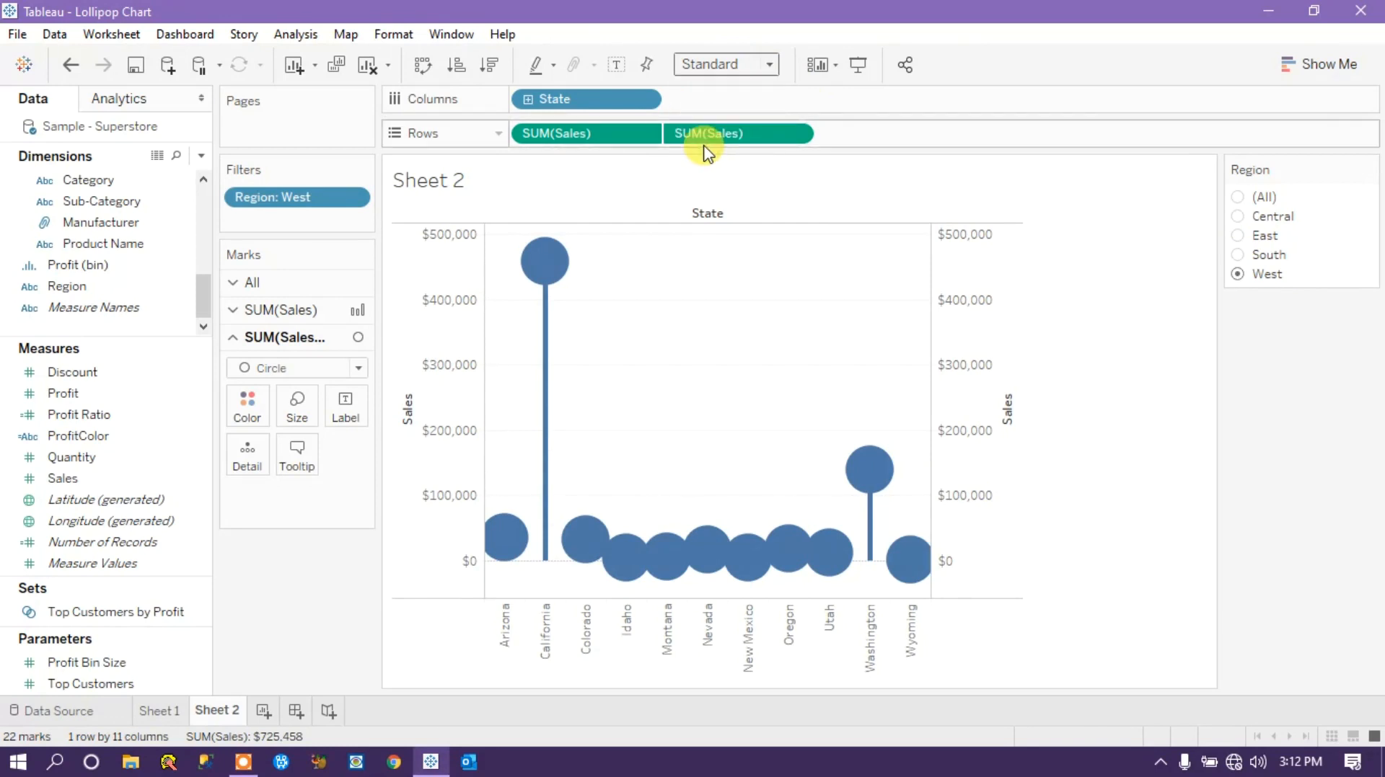
{"action": "left_click", "coordinate": [769, 64]}
{"action": "left_click", "coordinate": [735, 135]}
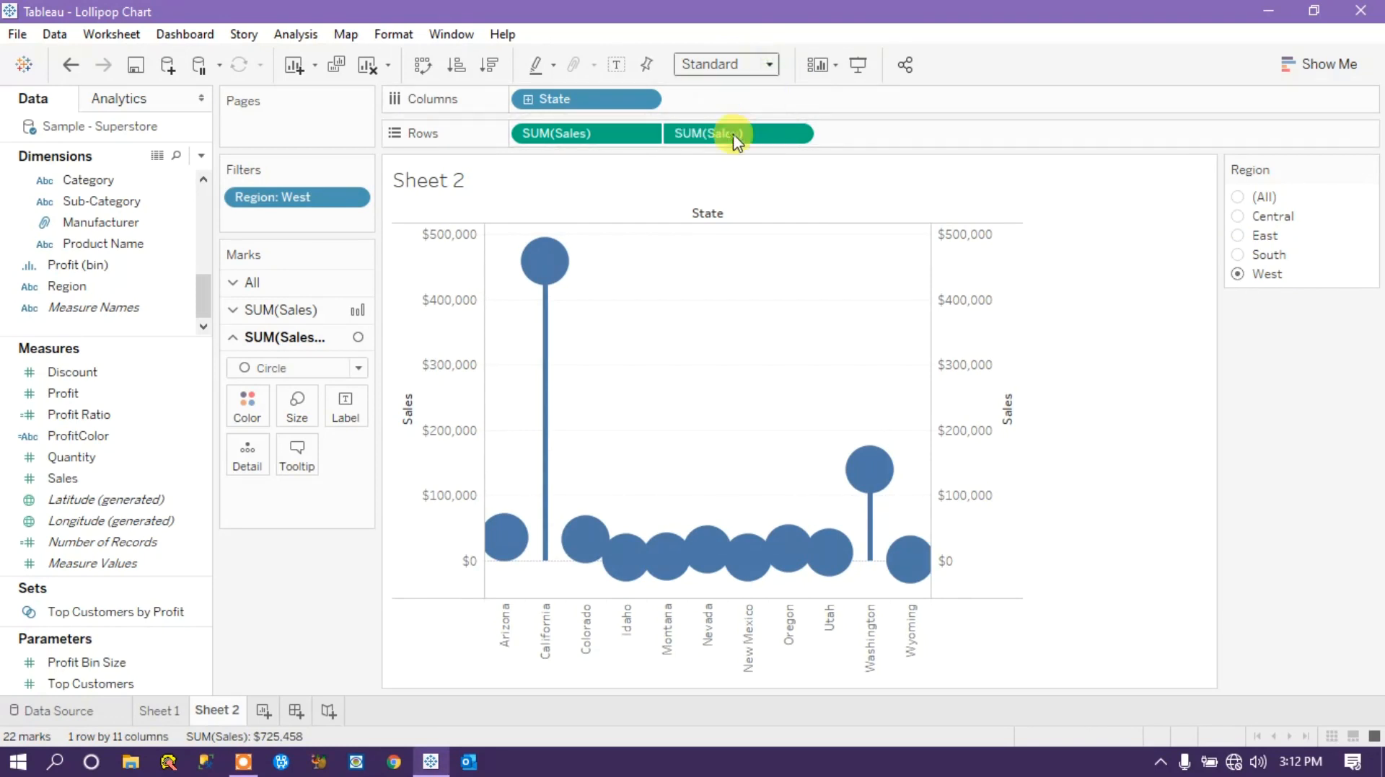
{"action": "left_click", "coordinate": [1258, 254]}
{"action": "left_click", "coordinate": [1258, 236]}
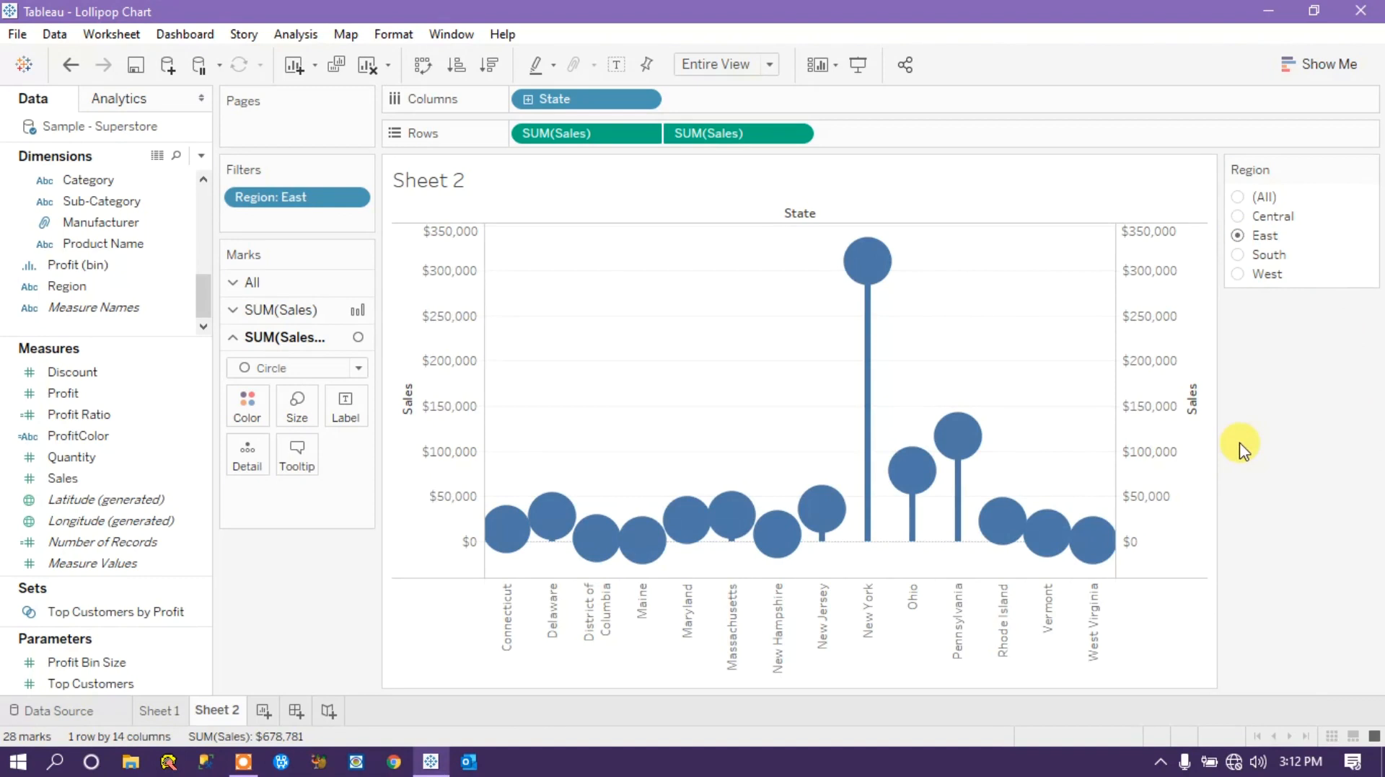
Compare the finished chart on Sheet 1 with Sheet 2 and view the options of Sheet 2's secondary Sales axis.
{"action": "left_click", "coordinate": [150, 711]}
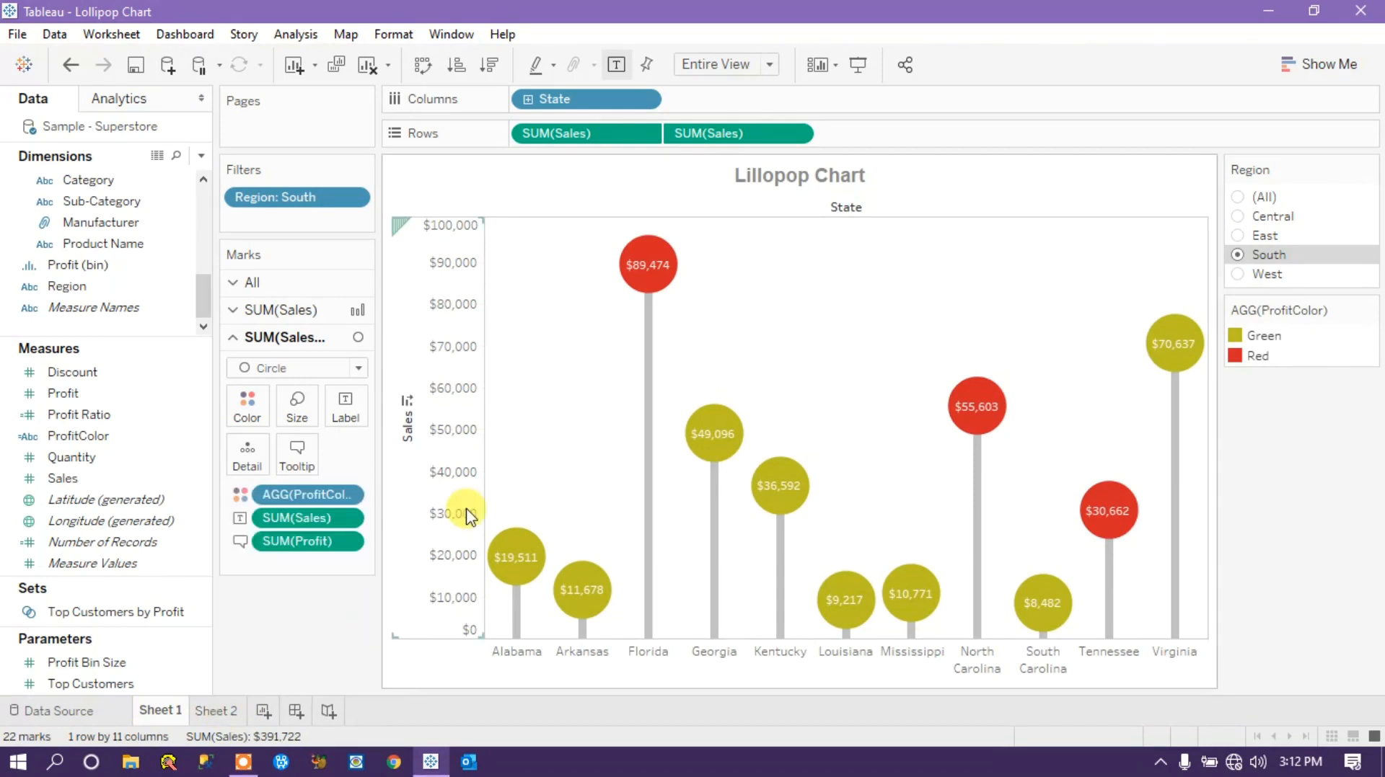
{"action": "left_click", "coordinate": [214, 711]}
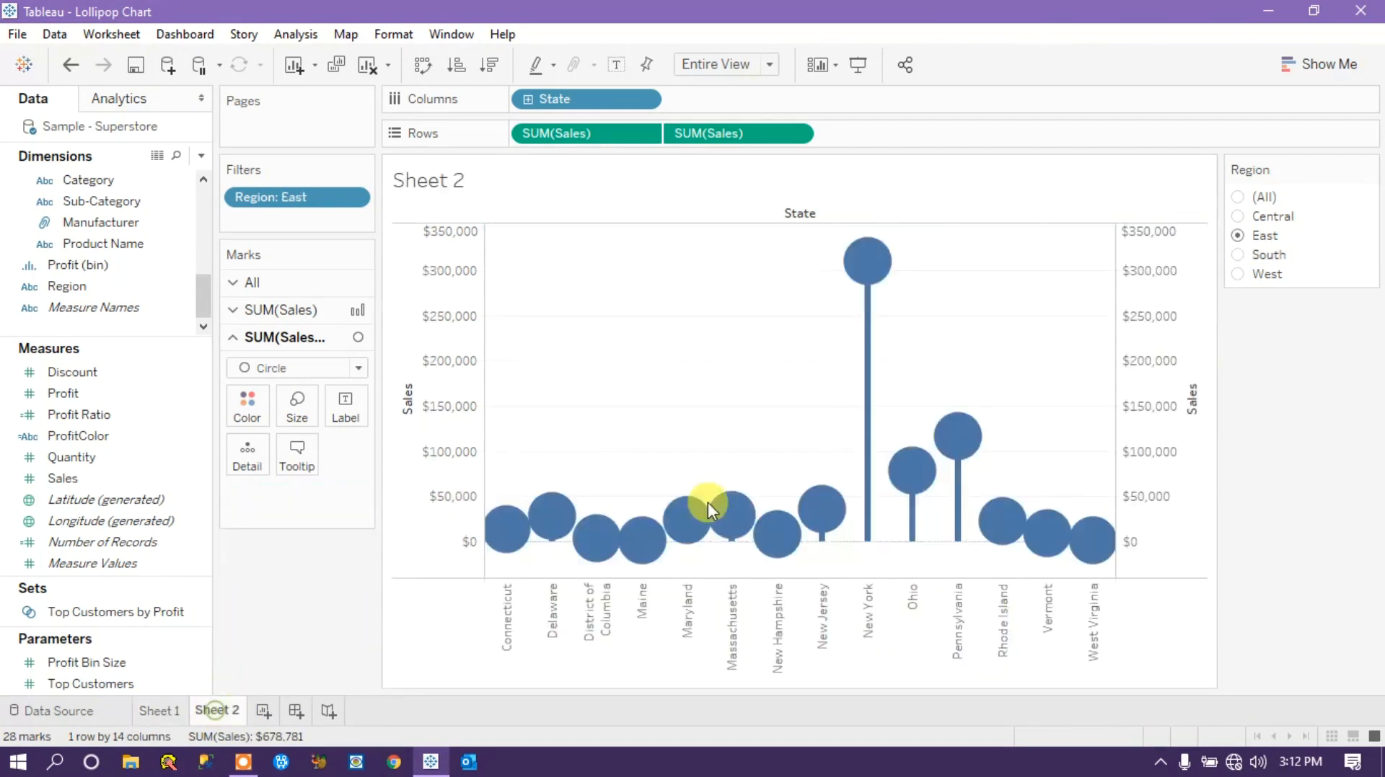
{"action": "right_click", "coordinate": [1146, 303]}
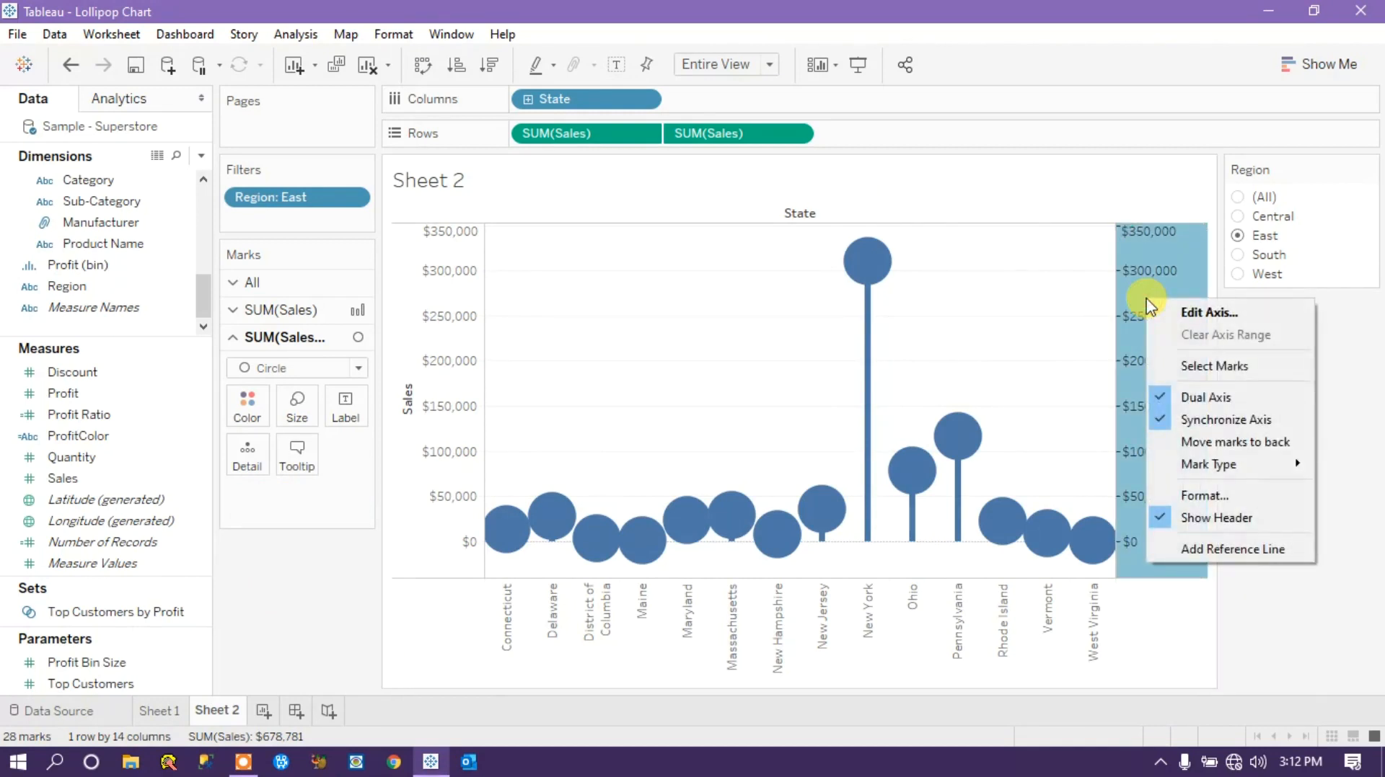
{"action": "right_click", "coordinate": [1145, 268]}
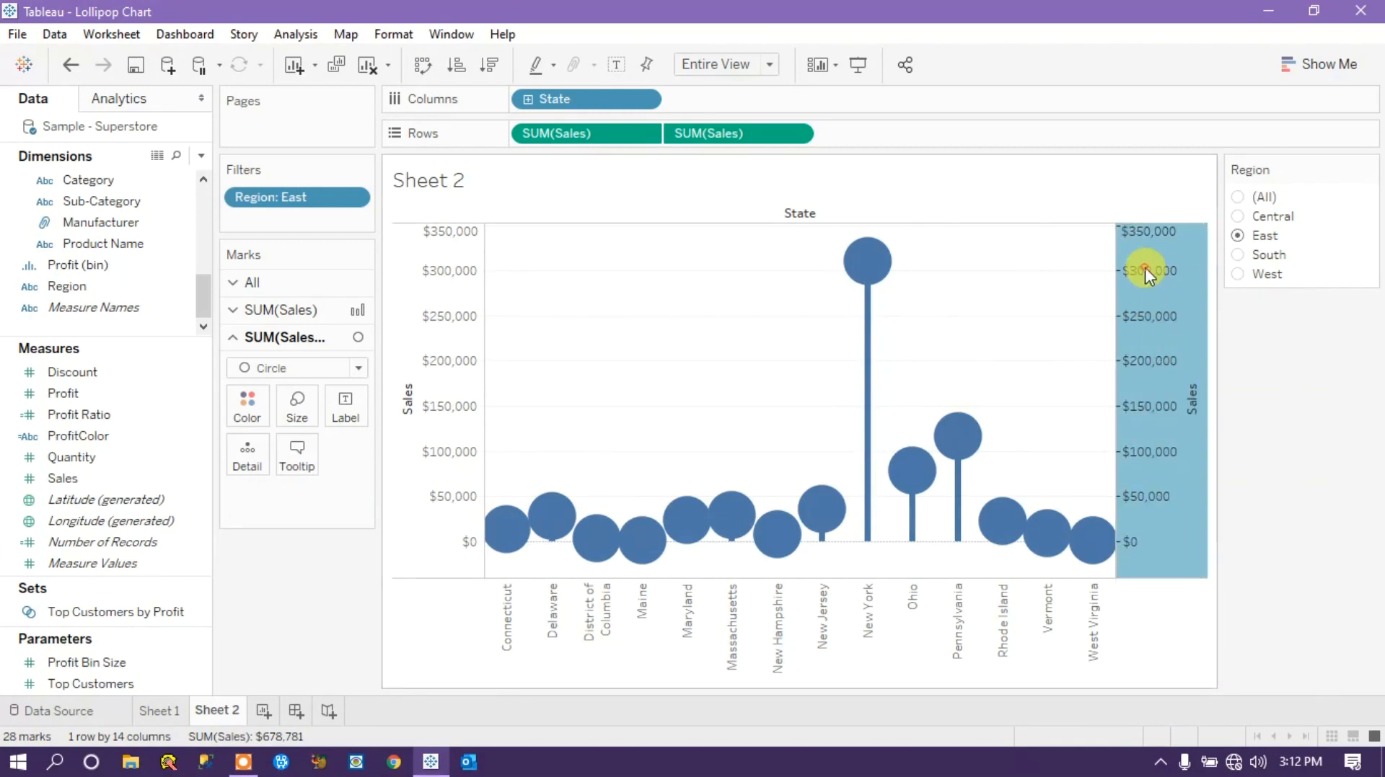
{"action": "left_click", "coordinate": [1291, 613]}
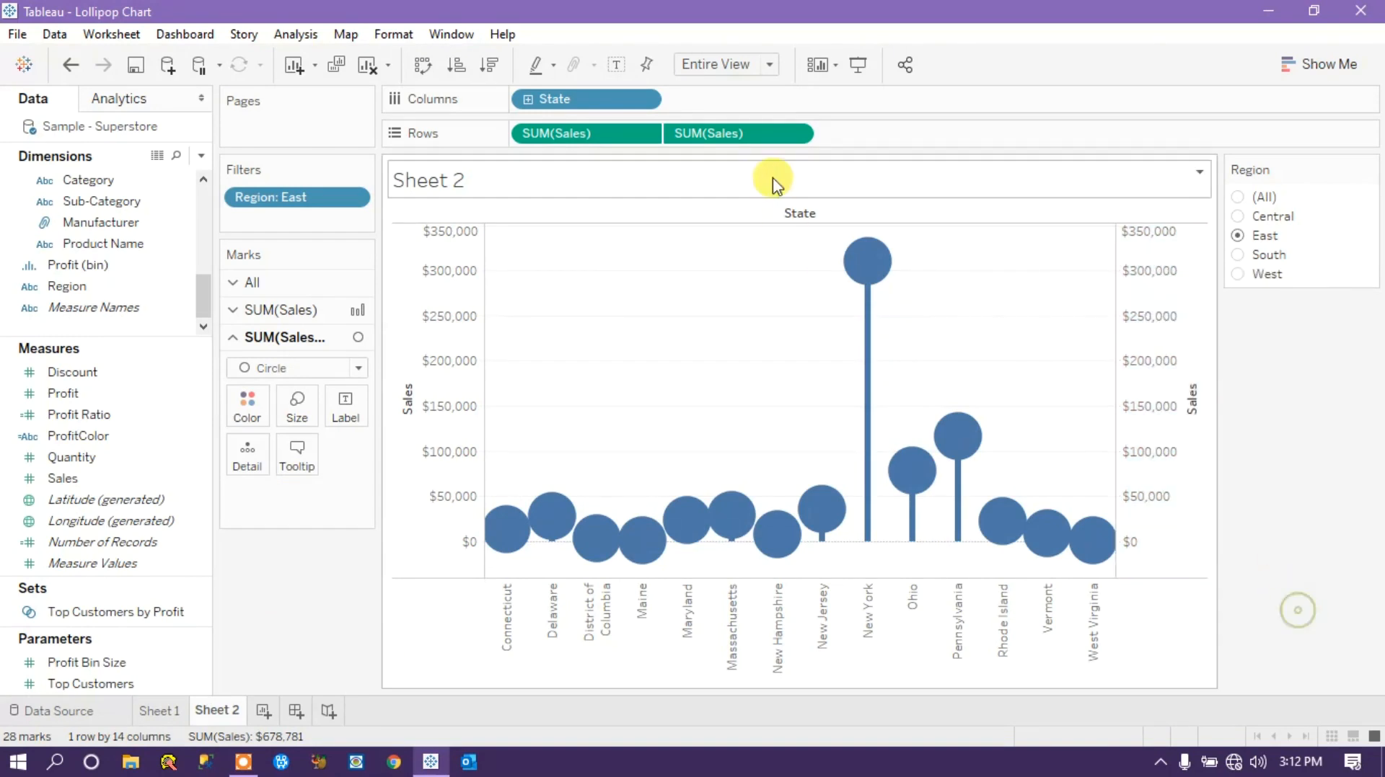
Hide the header of the second SUM(Sales) axis and check the chart with Region set to South and East.
{"action": "left_click", "coordinate": [798, 134]}
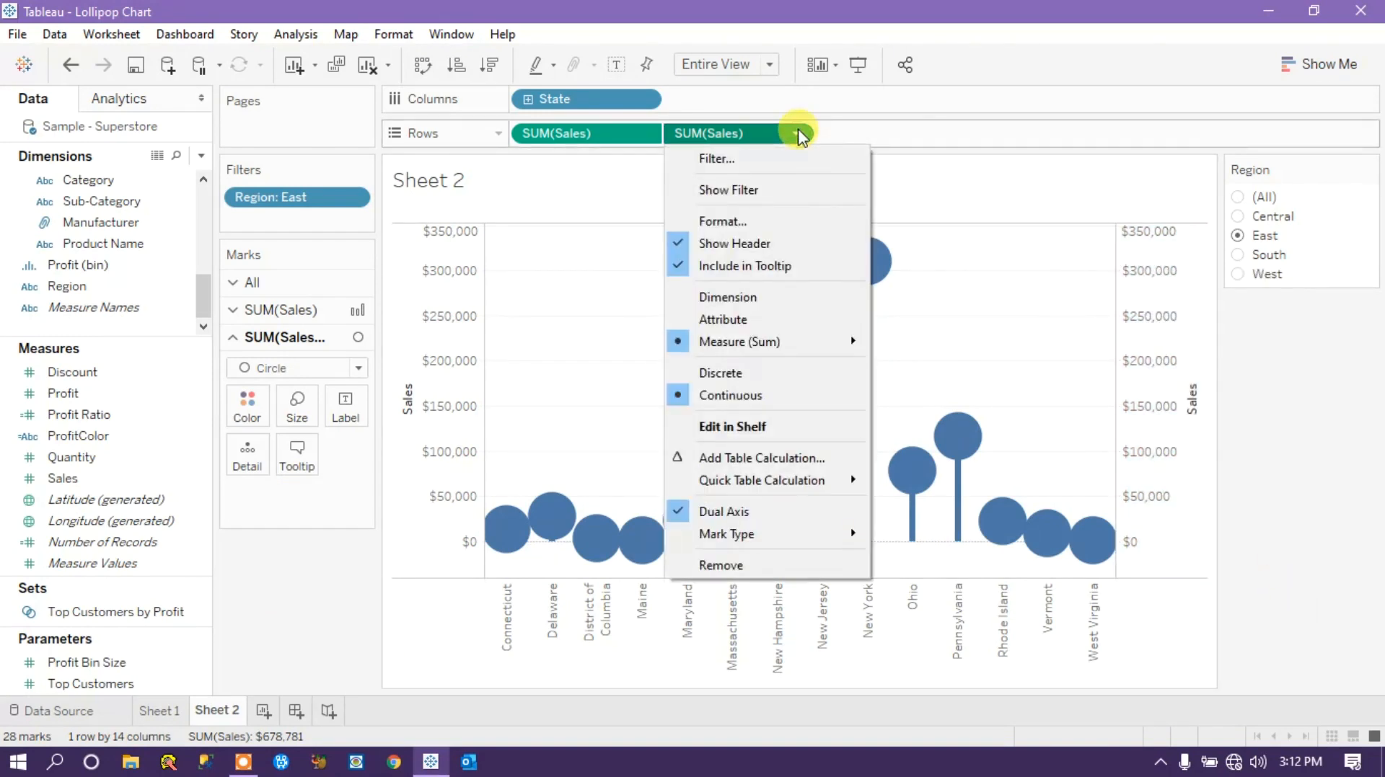
{"action": "left_click", "coordinate": [734, 245]}
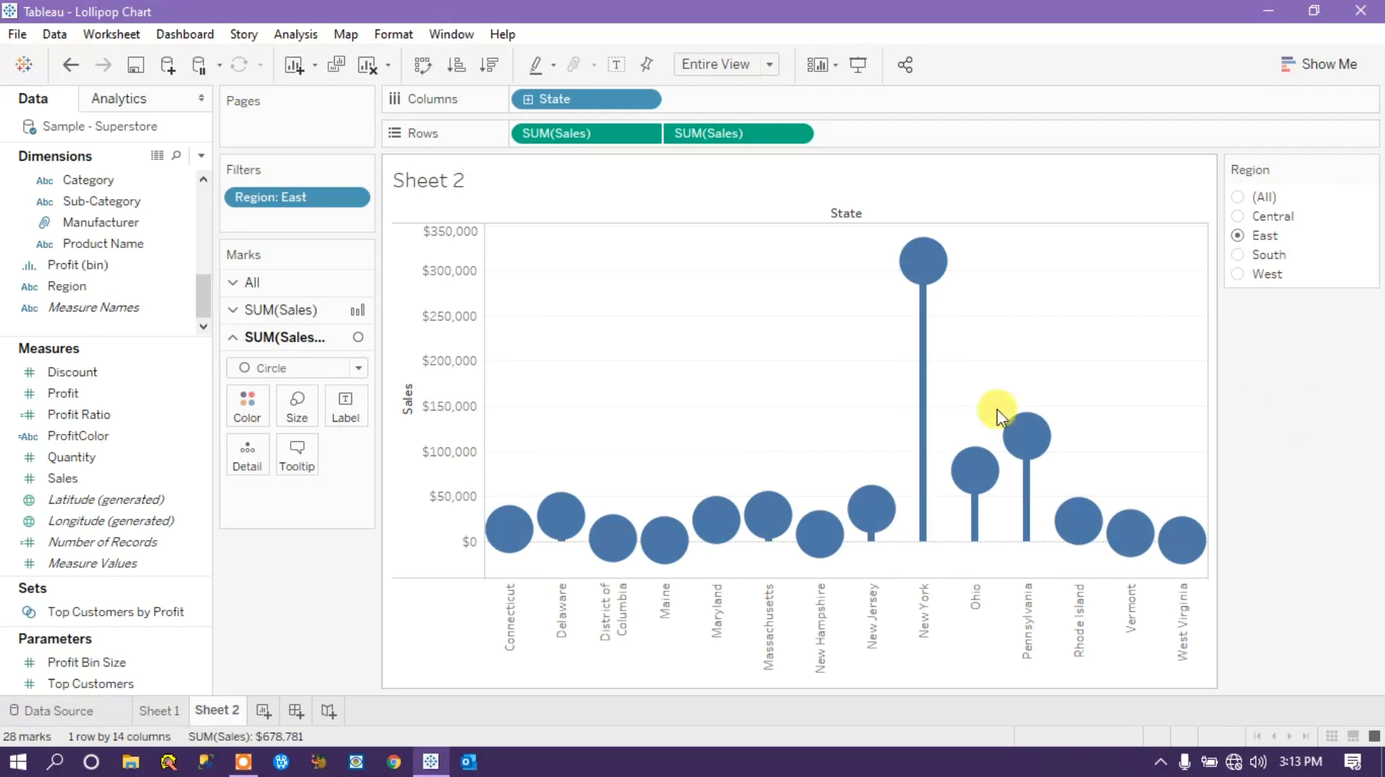
{"action": "left_click", "coordinate": [1239, 254]}
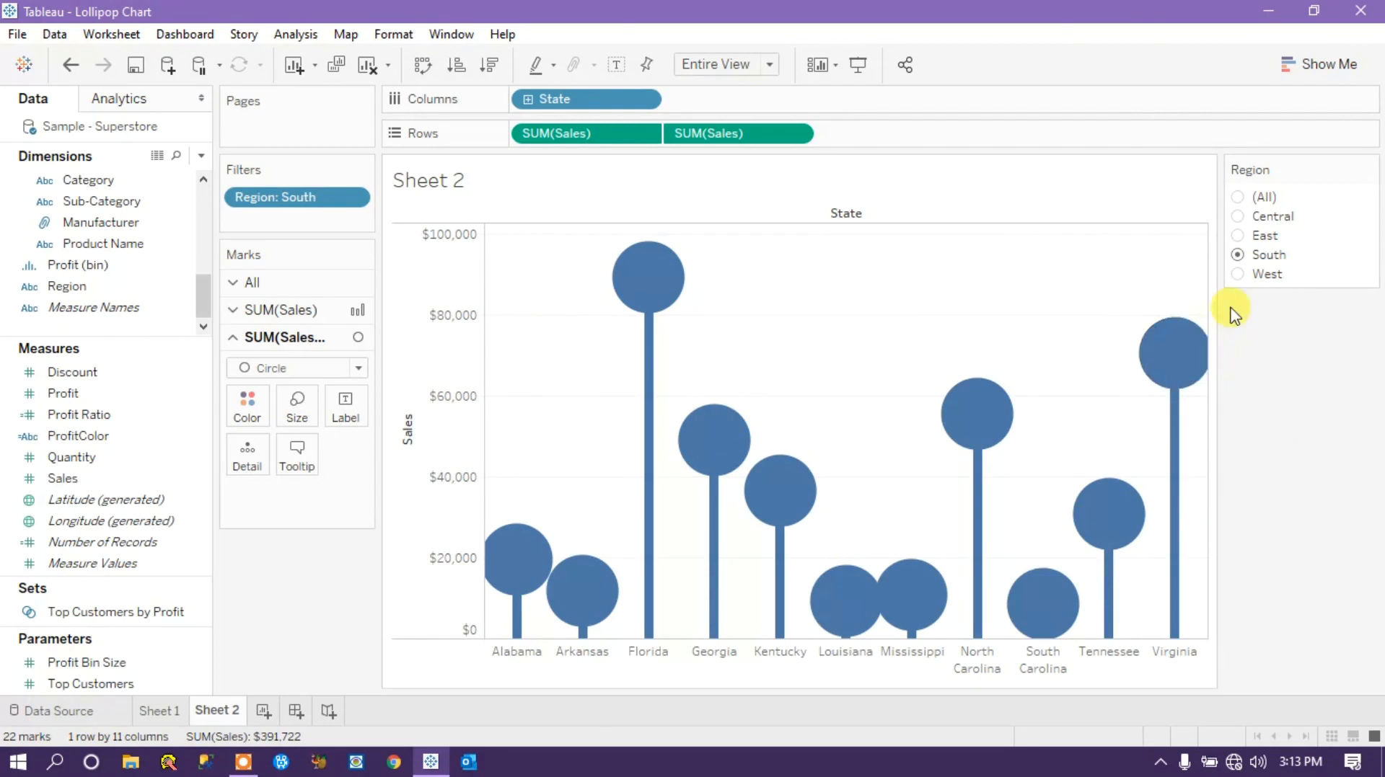
{"action": "left_click", "coordinate": [1235, 238]}
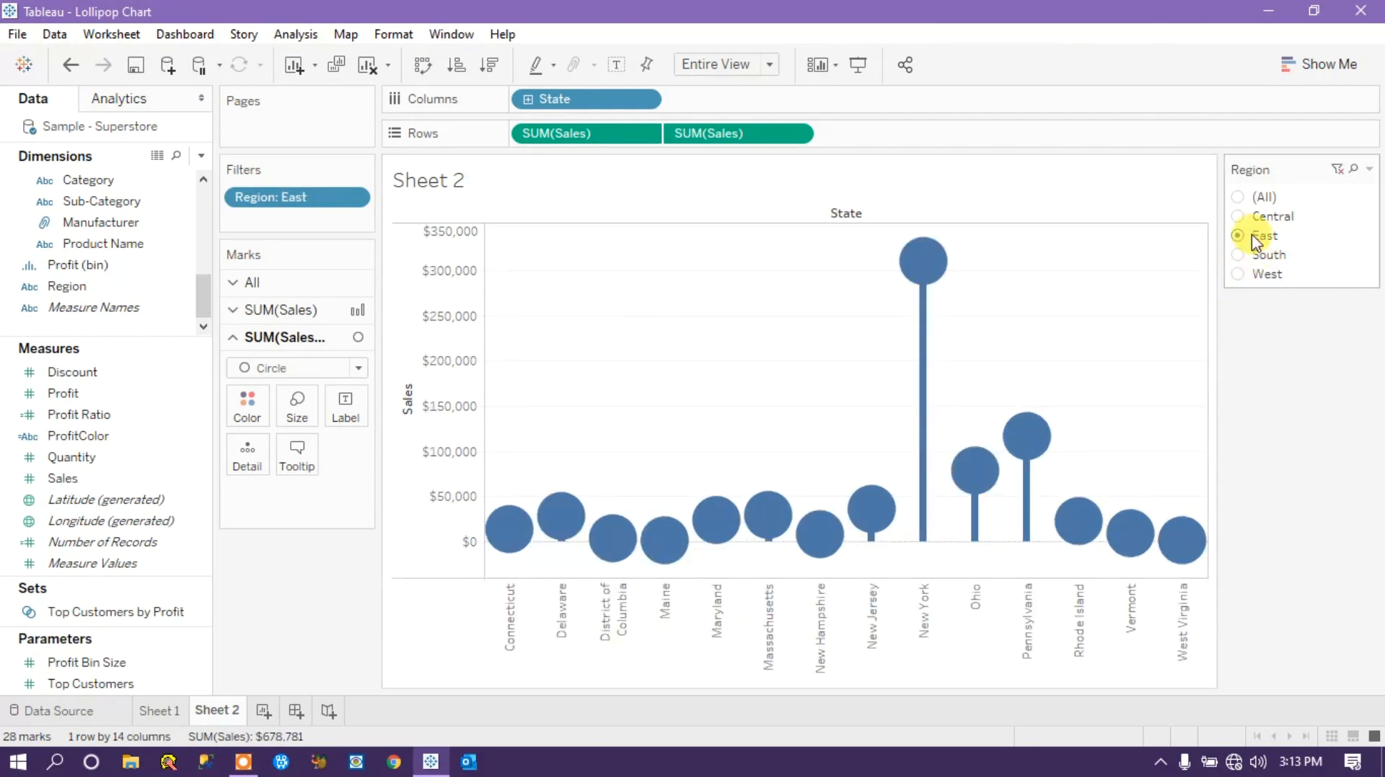
Slightly enlarge the circle marks of the second SUM(Sales) measure.
{"action": "left_click", "coordinate": [298, 416]}
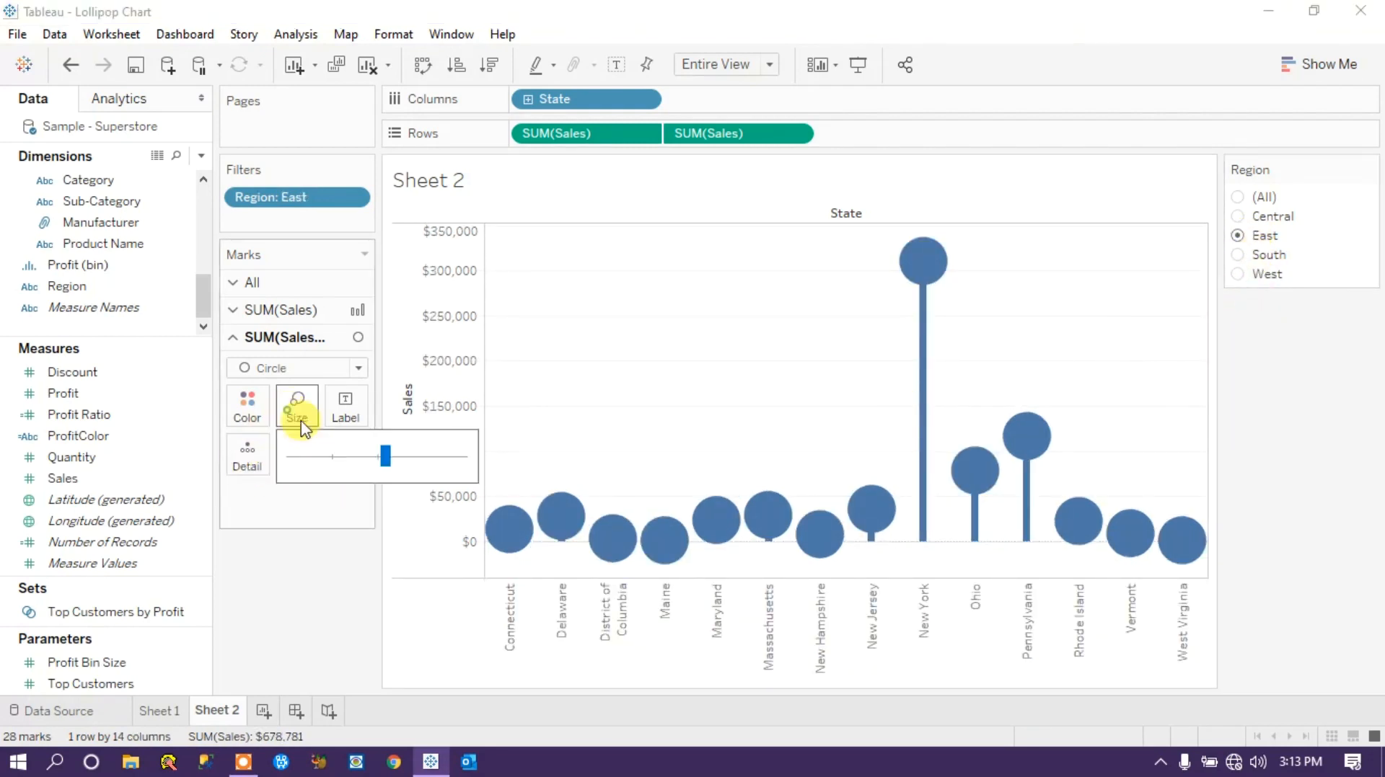
{"action": "mouse_move", "coordinate": [395, 462]}
{"action": "left_mouse_down"}
{"action": "mouse_move", "coordinate": [377, 458]}
{"action": "mouse_move", "coordinate": [400, 463]}
{"action": "left_mouse_up"}
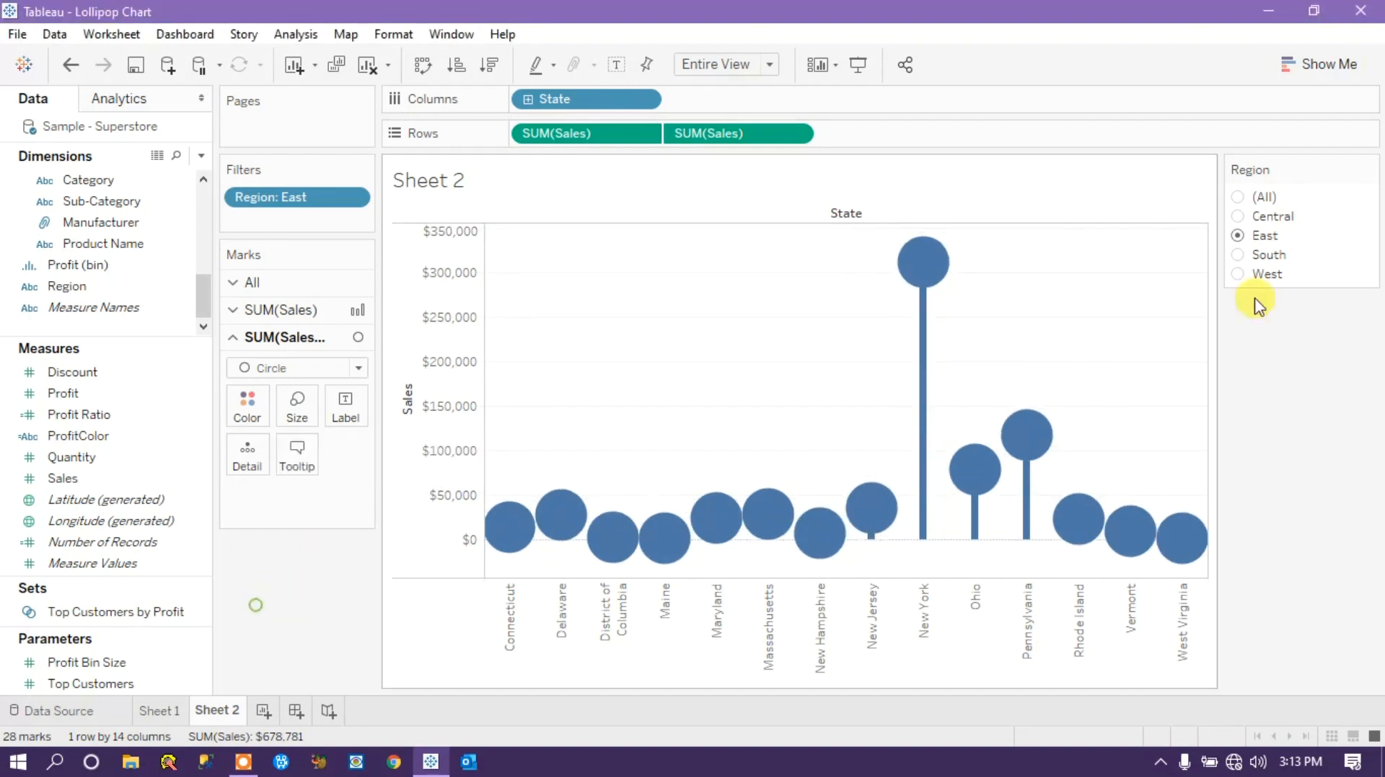
Switch the Region filter through South, West, East and Central to check the circles, finishing on South.
{"action": "left_click", "coordinate": [1242, 258]}
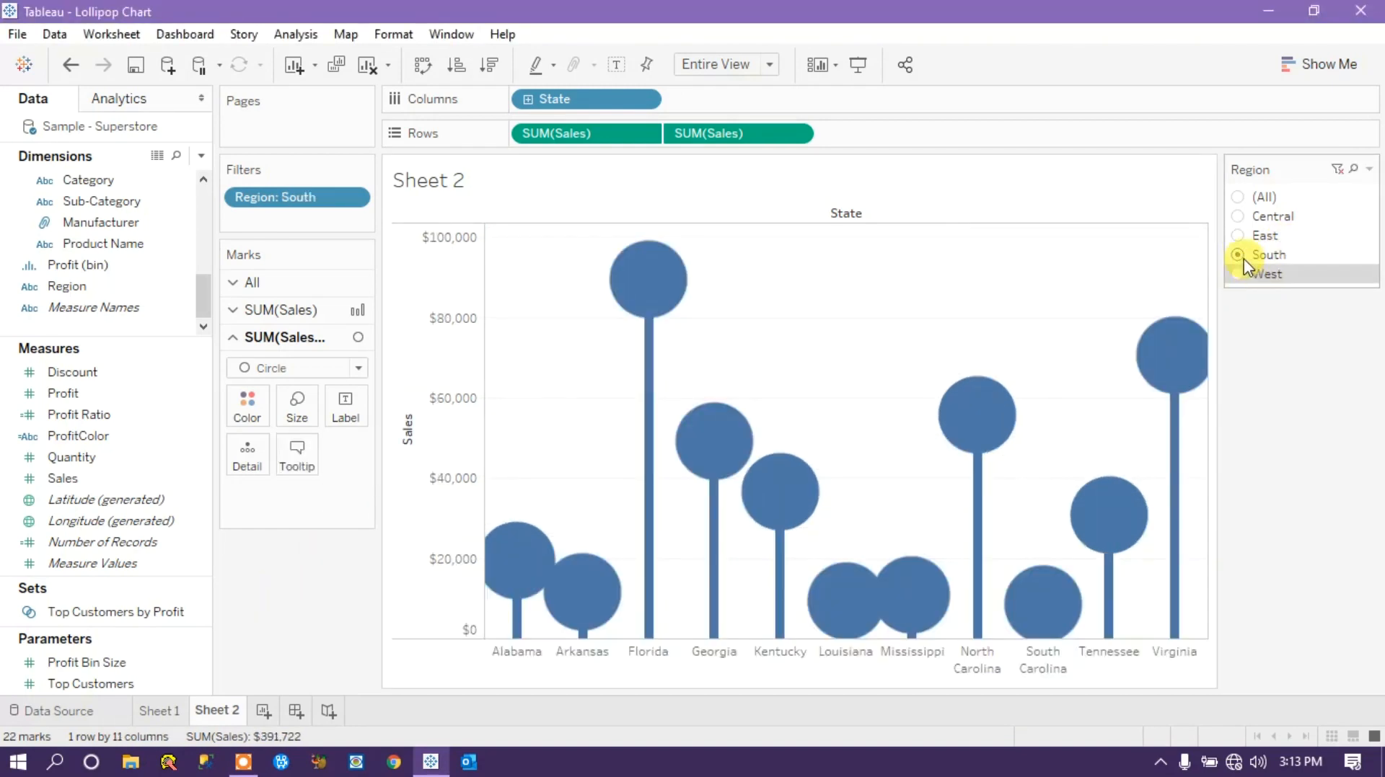
{"action": "left_click", "coordinate": [1237, 275]}
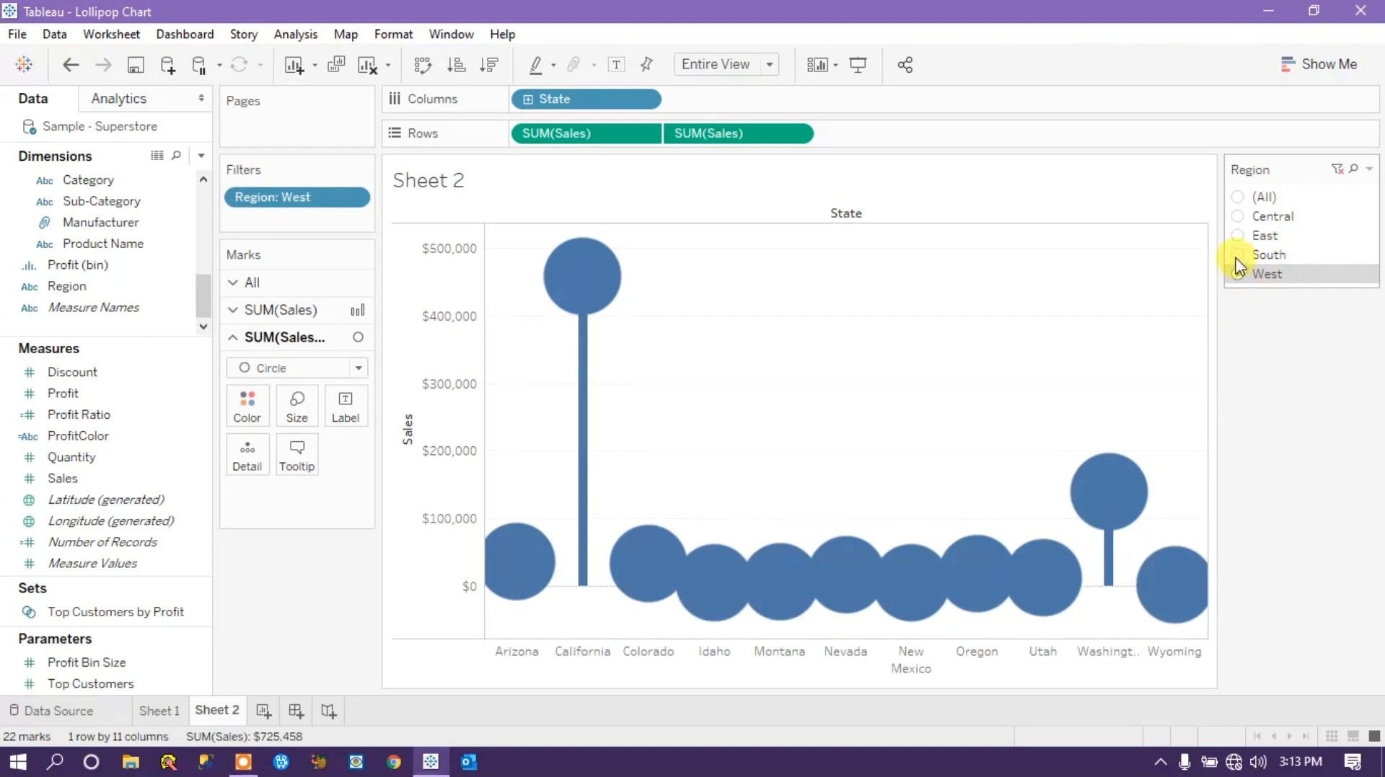
{"action": "left_click", "coordinate": [1238, 256]}
{"action": "left_click", "coordinate": [1238, 236]}
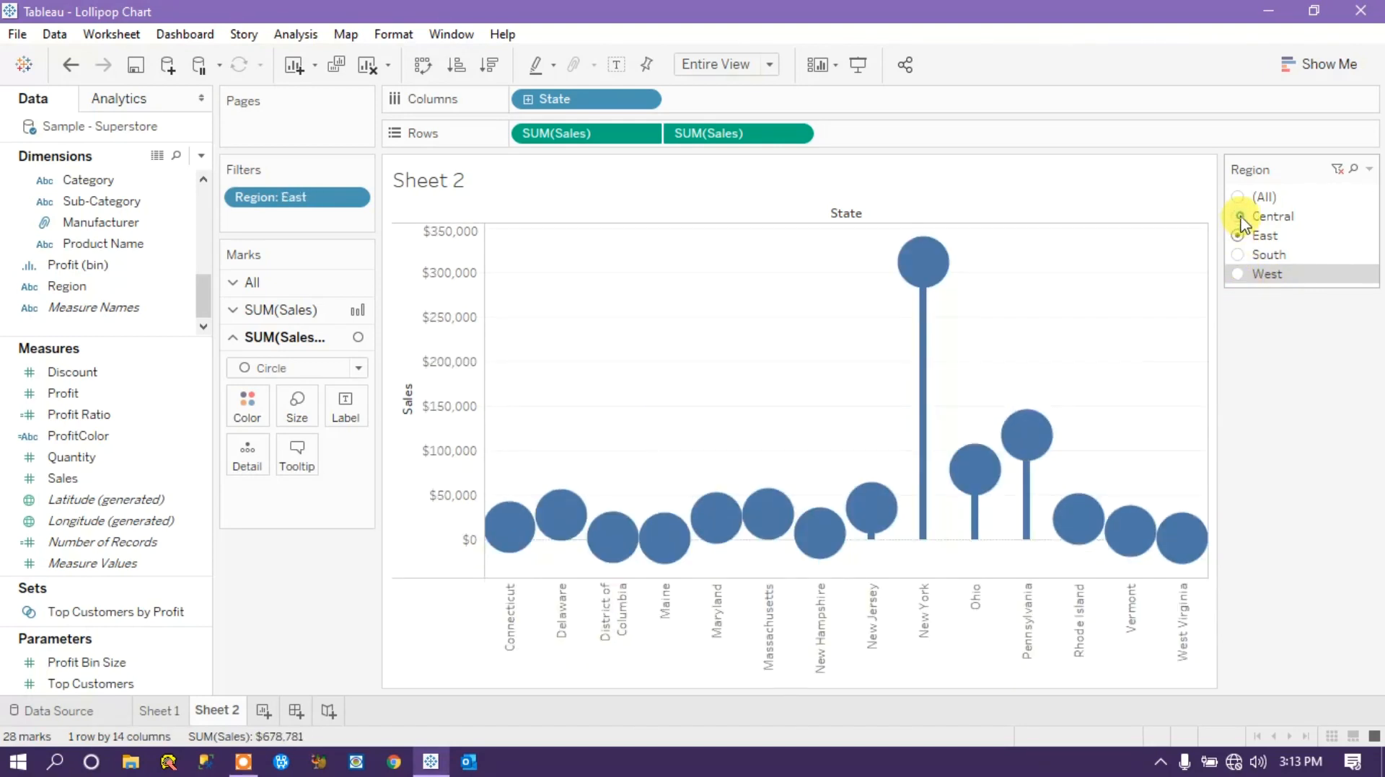
{"action": "left_click", "coordinate": [1239, 217]}
{"action": "left_click", "coordinate": [1239, 240]}
{"action": "left_click", "coordinate": [1239, 255]}
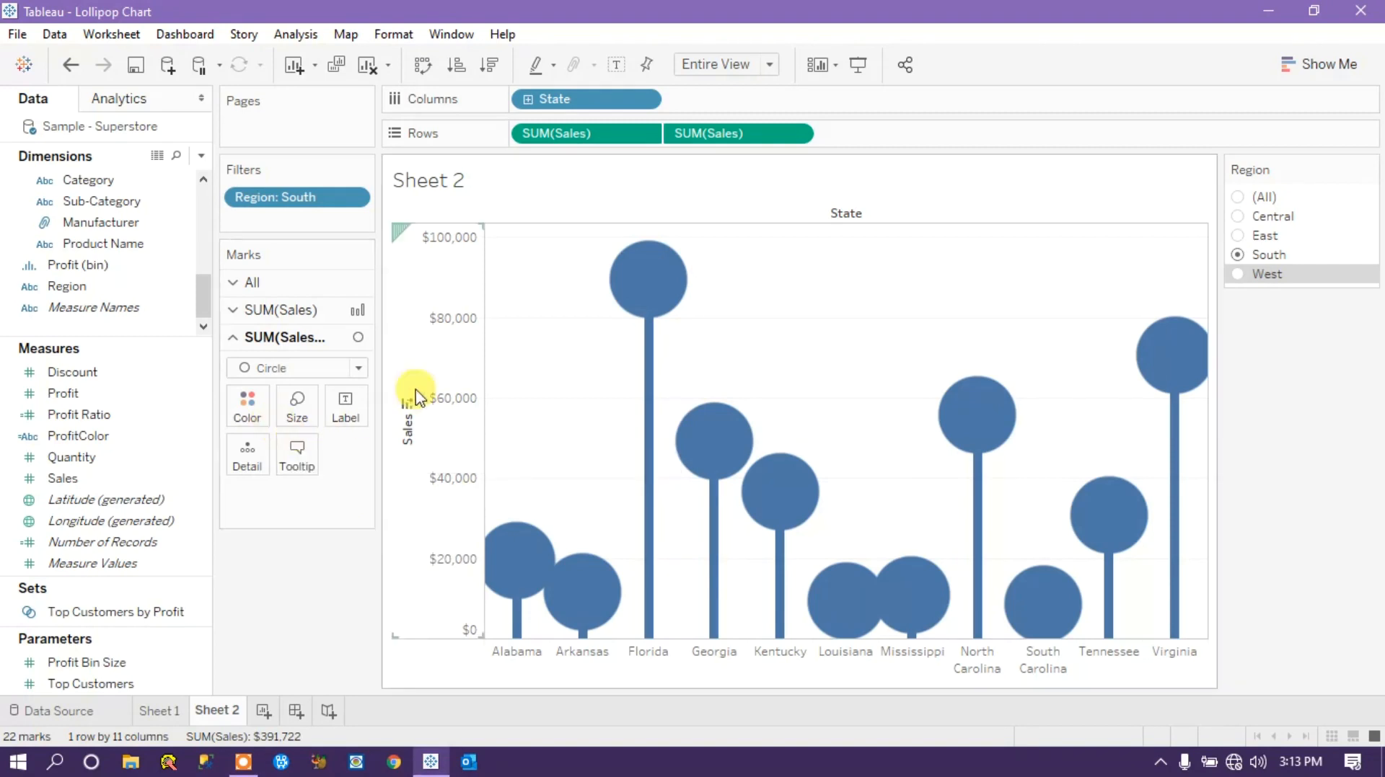
Color the circle marks of the second SUM(Sales) measure light pink.
{"action": "left_click", "coordinate": [639, 289]}
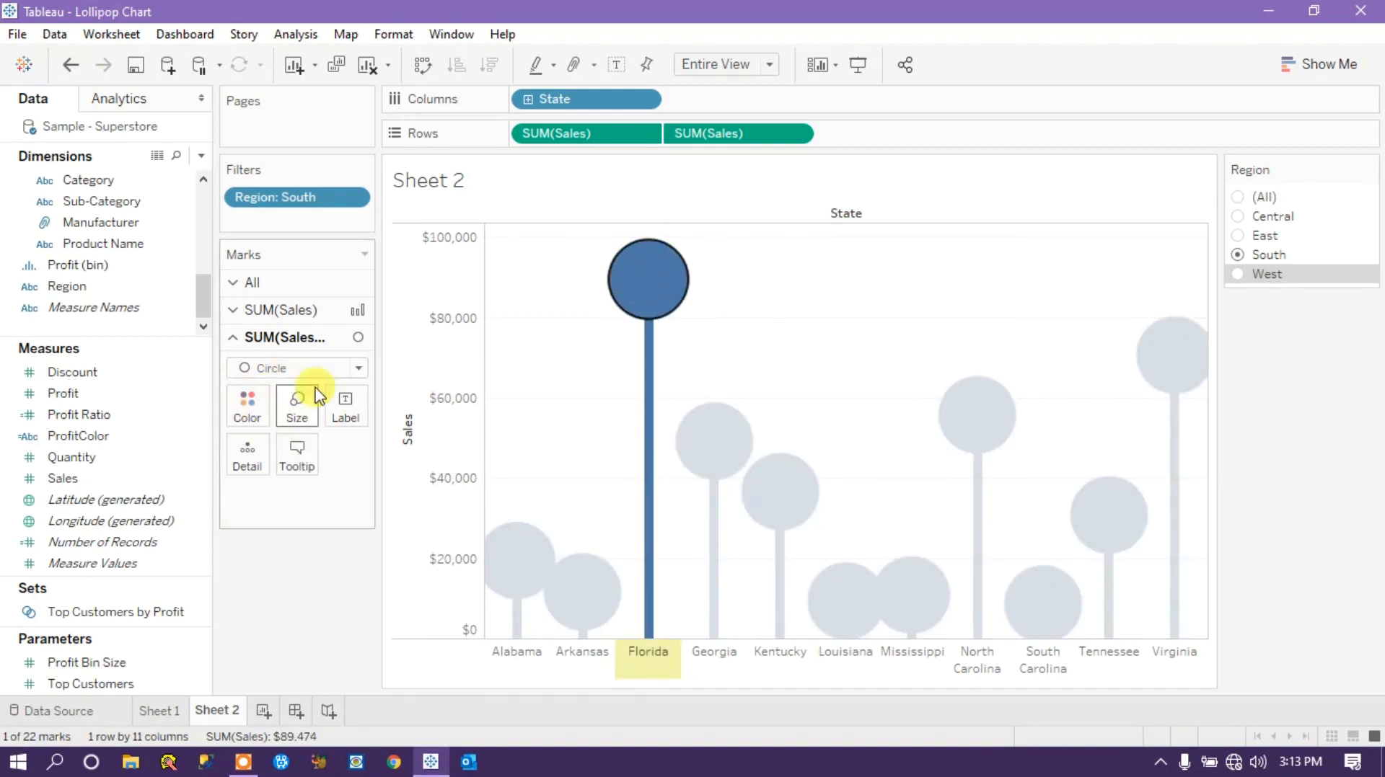
{"action": "left_click", "coordinate": [245, 402]}
{"action": "left_click", "coordinate": [390, 533]}
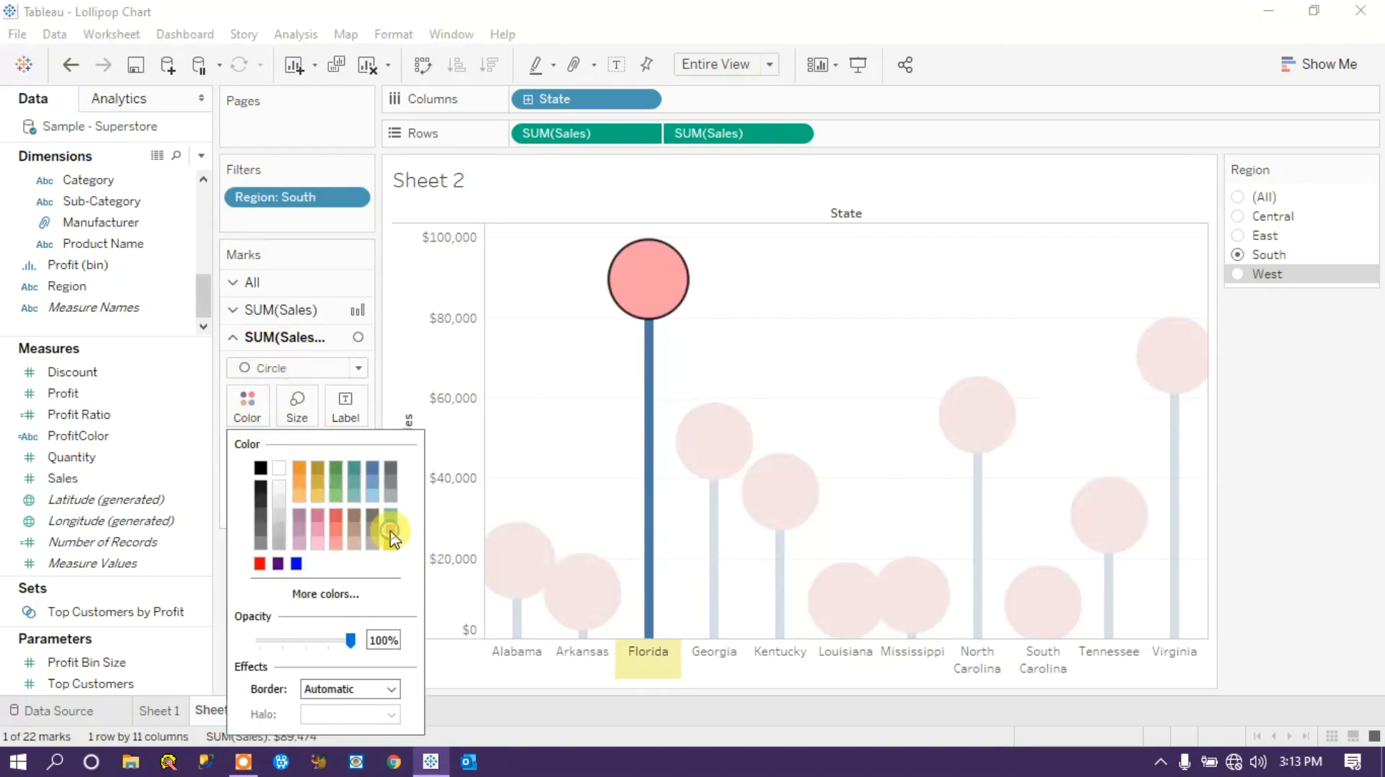
{"action": "left_click", "coordinate": [1305, 505]}
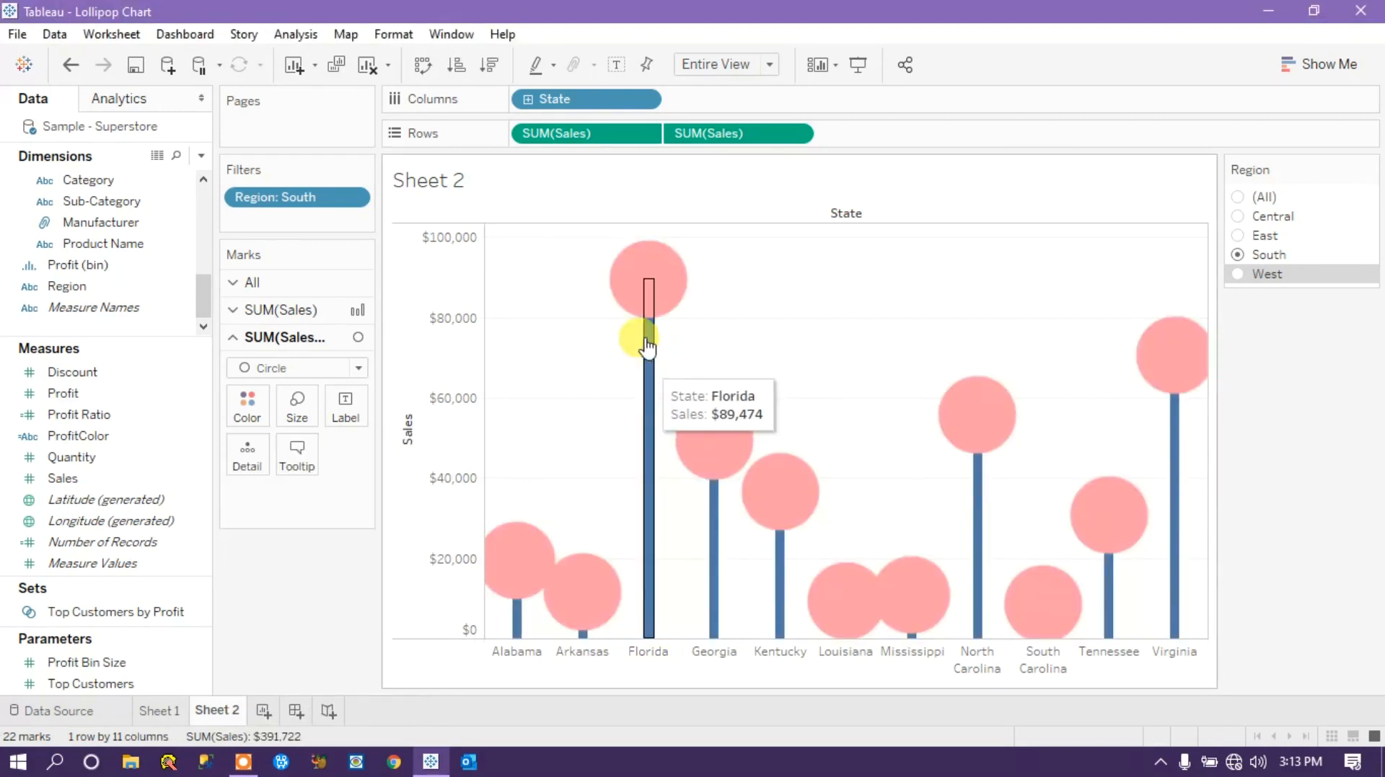
Color the bar marks of the first SUM(Sales) measure light gray.
{"action": "left_click", "coordinate": [608, 137]}
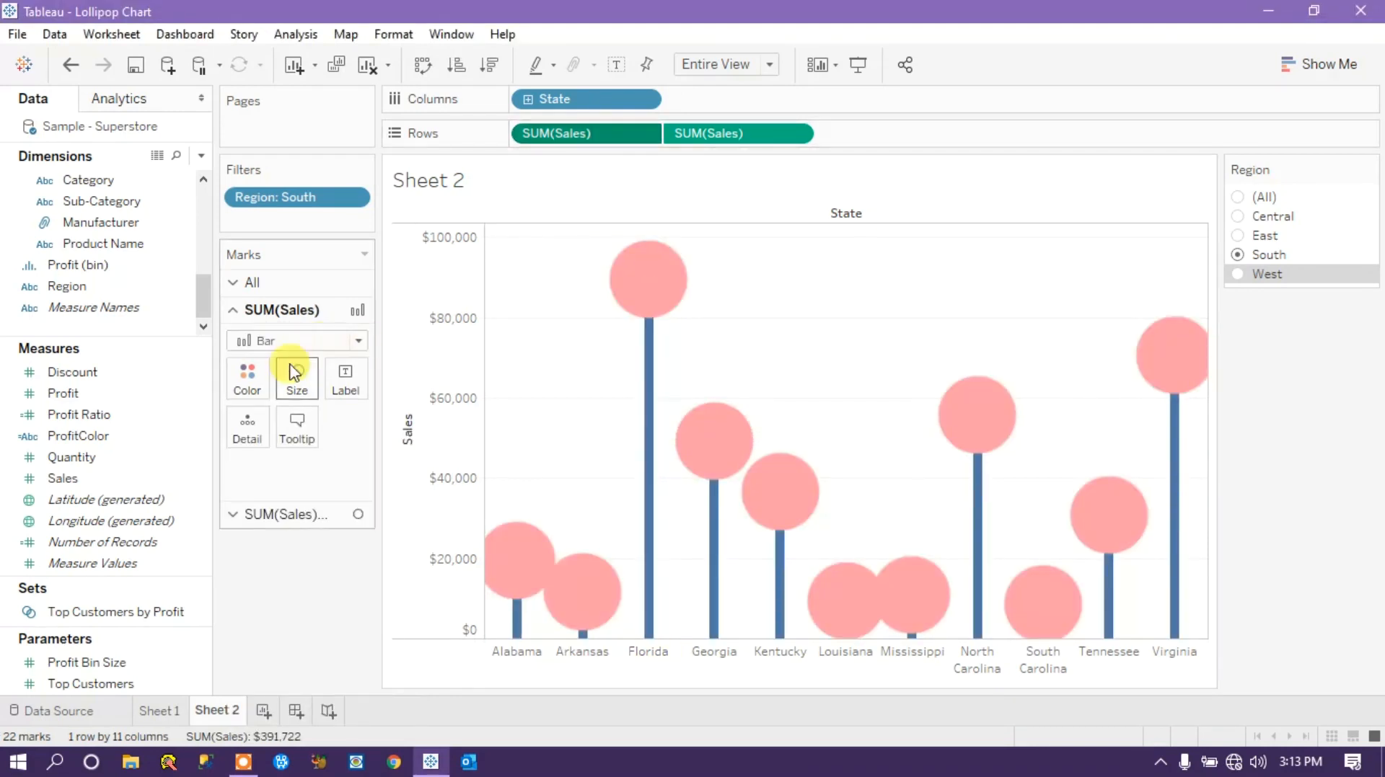
{"action": "left_click", "coordinate": [646, 401]}
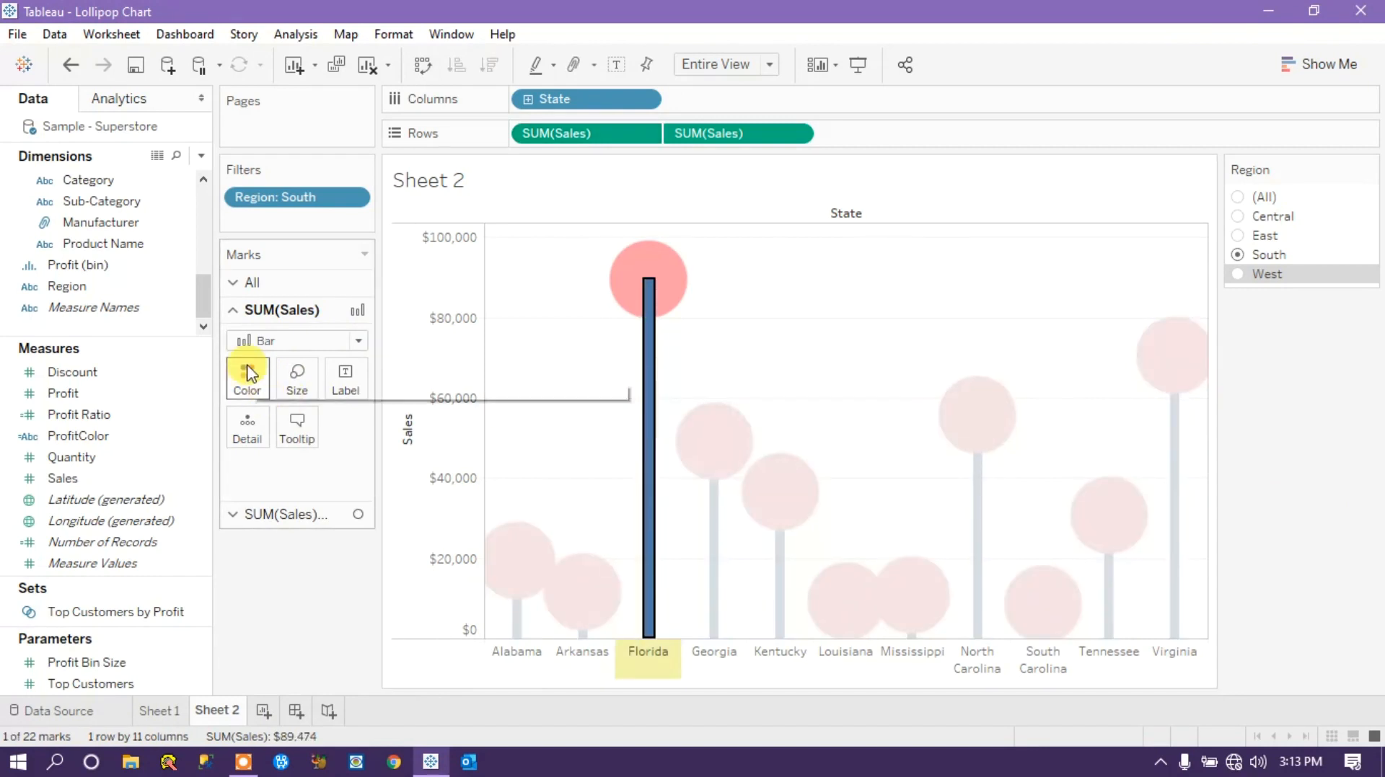
{"action": "left_click", "coordinate": [246, 389]}
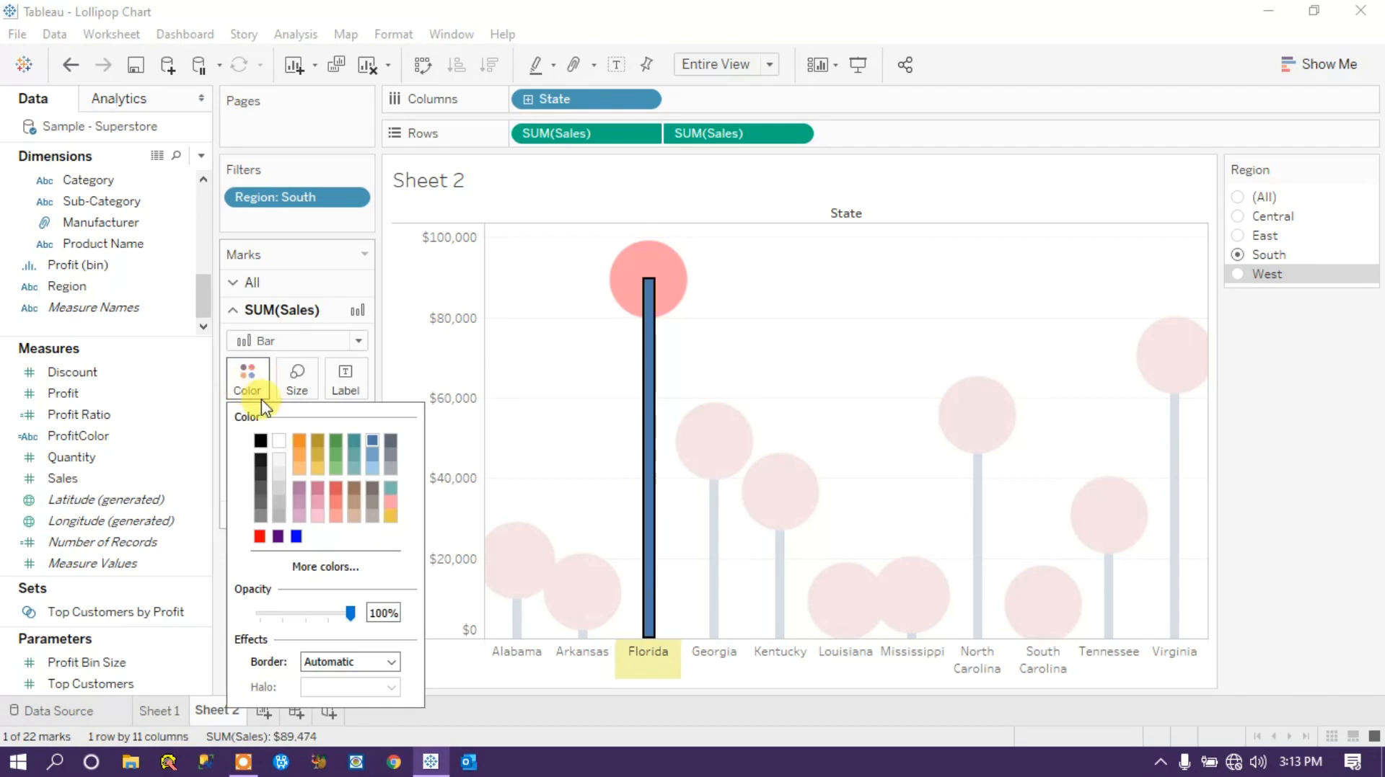
{"action": "left_click", "coordinate": [392, 472]}
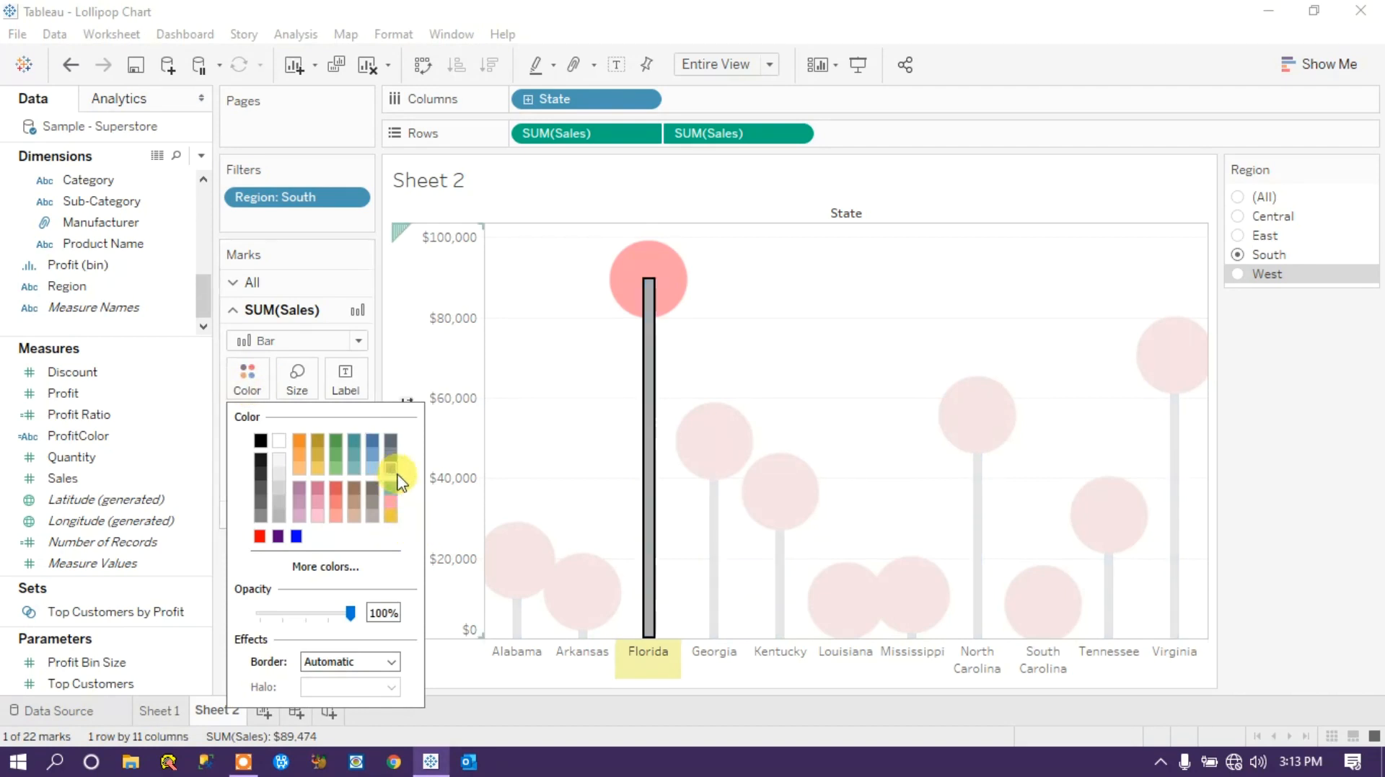
{"action": "left_click", "coordinate": [1329, 550]}
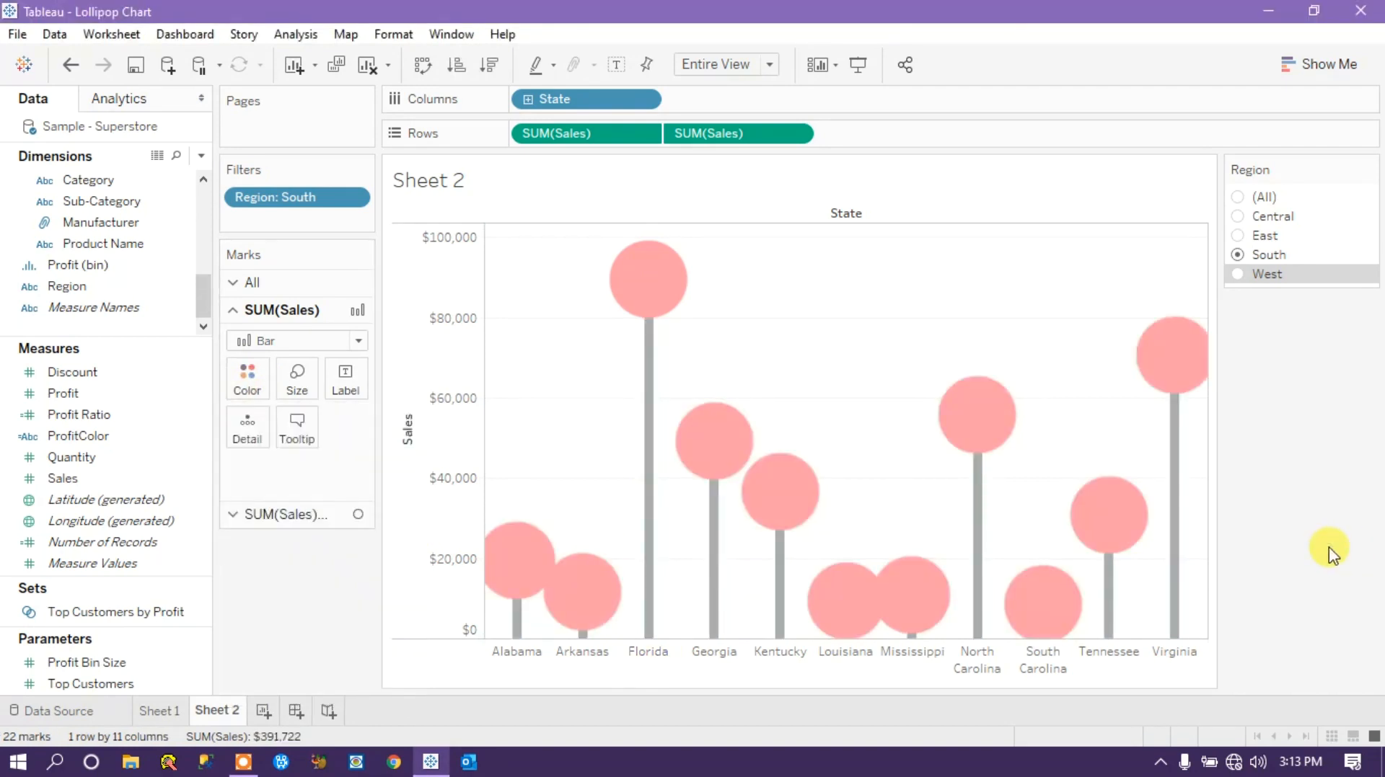
Add Sales as a label on the circle marks of the second SUM(Sales) measure.
{"action": "left_click", "coordinate": [285, 514]}
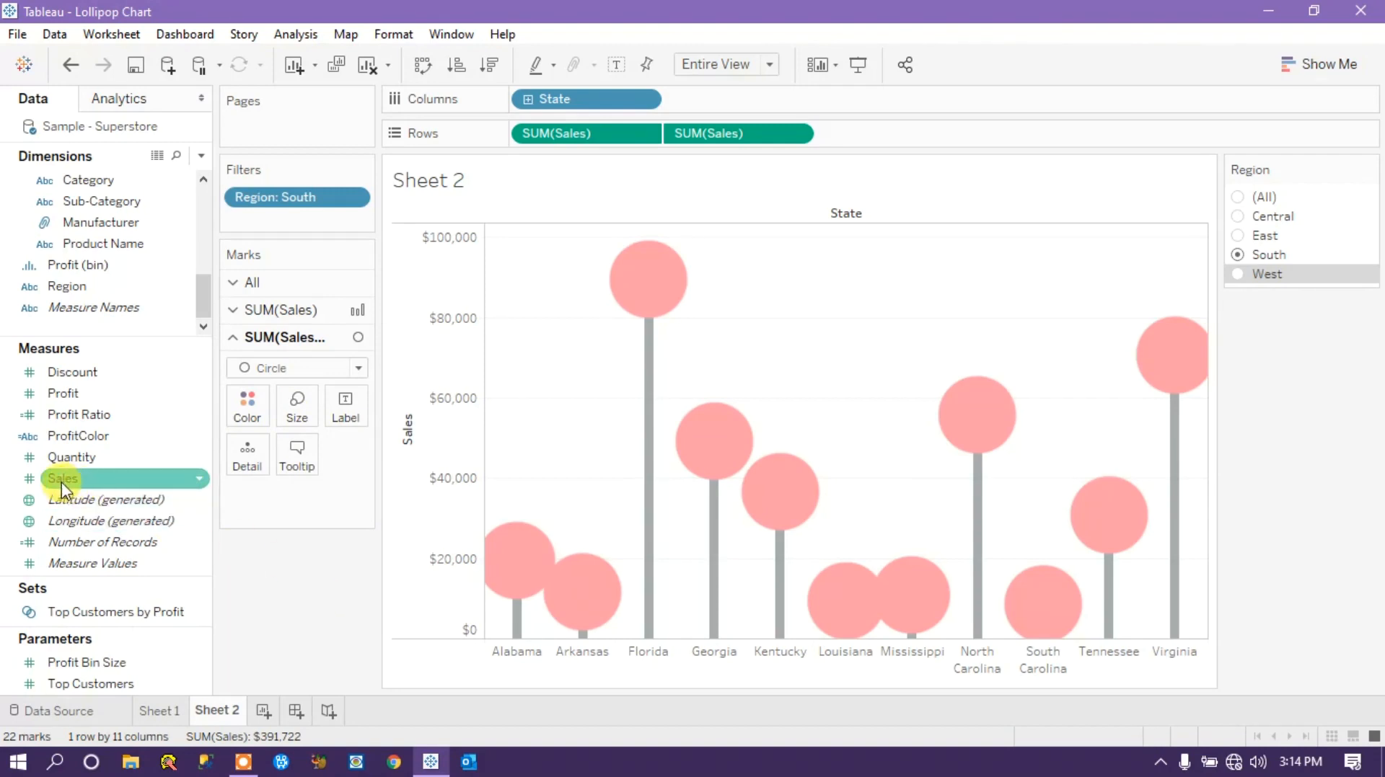
{"action": "left_click_drag", "start_coordinate": [62, 481], "coordinate": [344, 412]}
{"action": "mouse_move", "coordinate": [649, 328]}
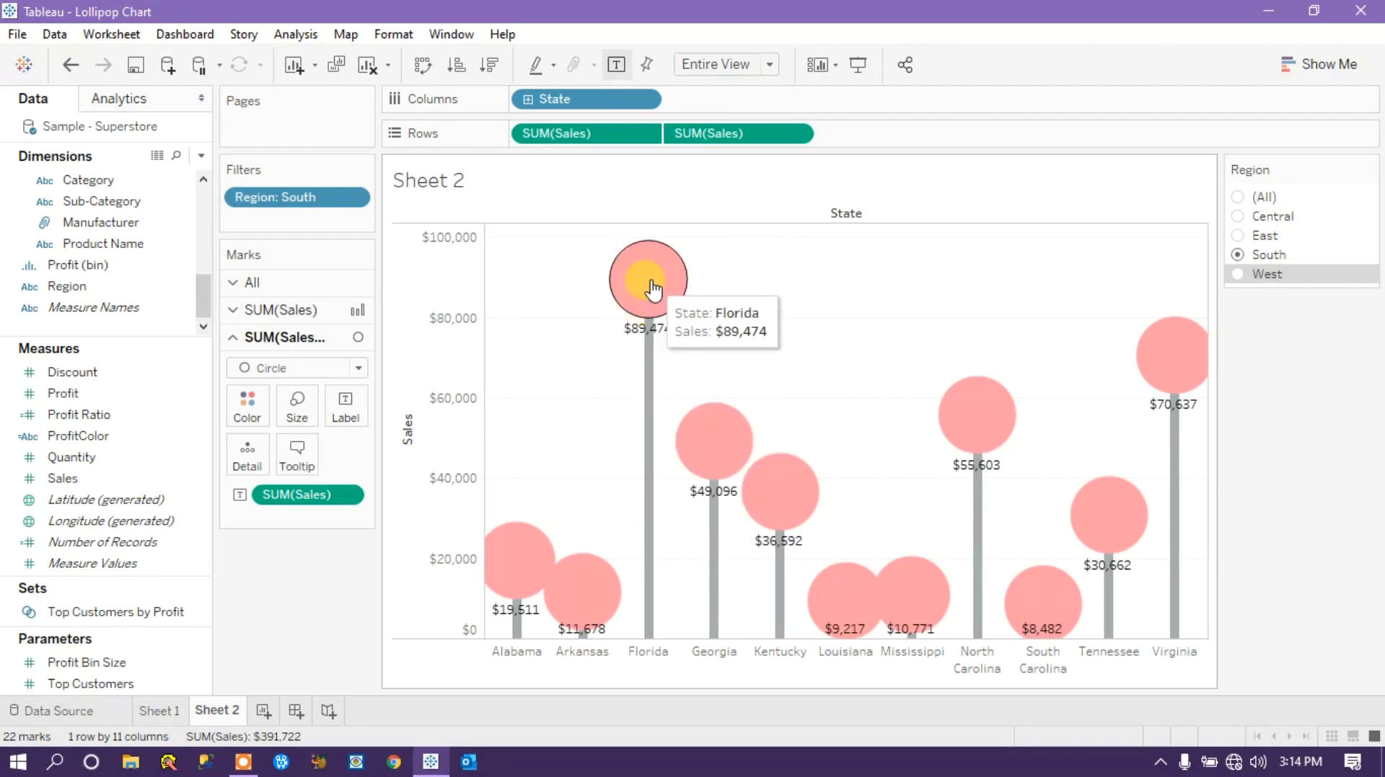
{"action": "left_click", "coordinate": [347, 497]}
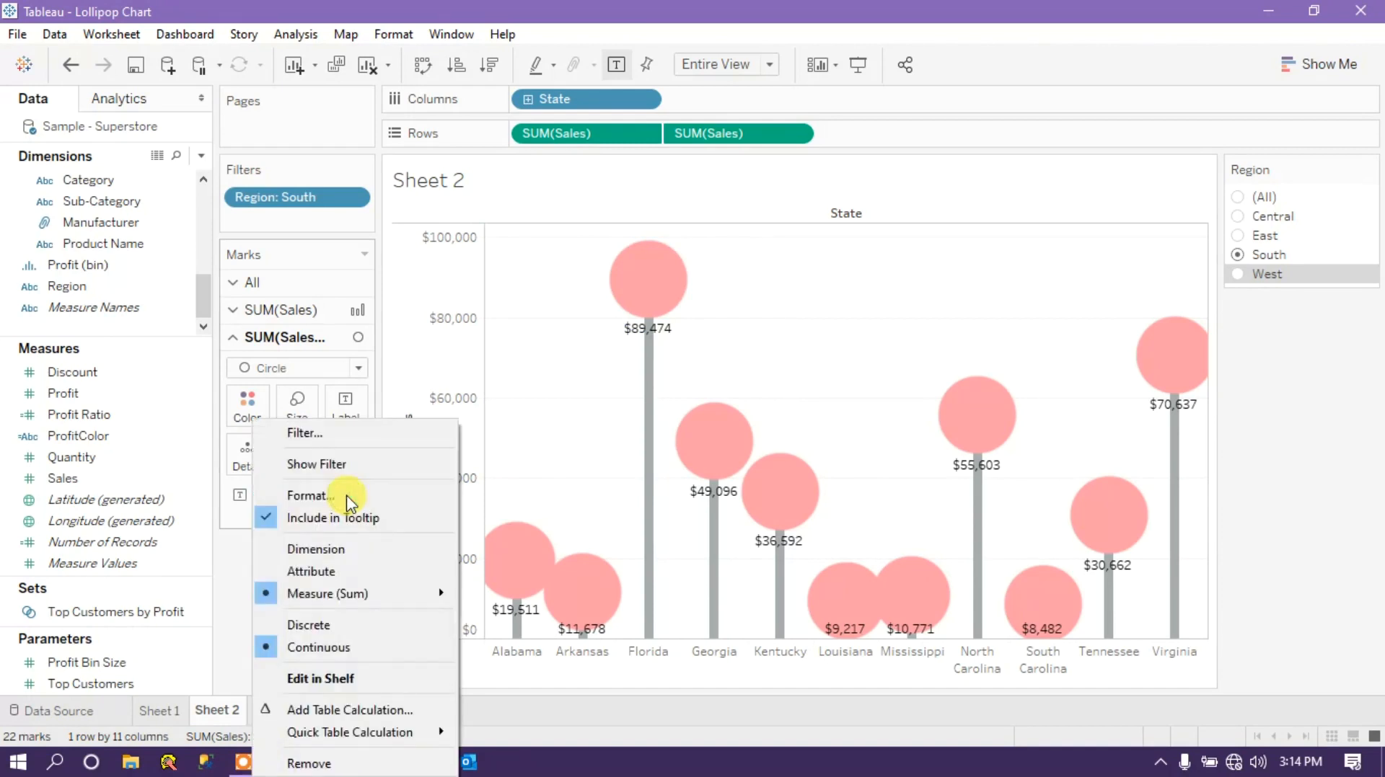
{"action": "left_click", "coordinate": [219, 582]}
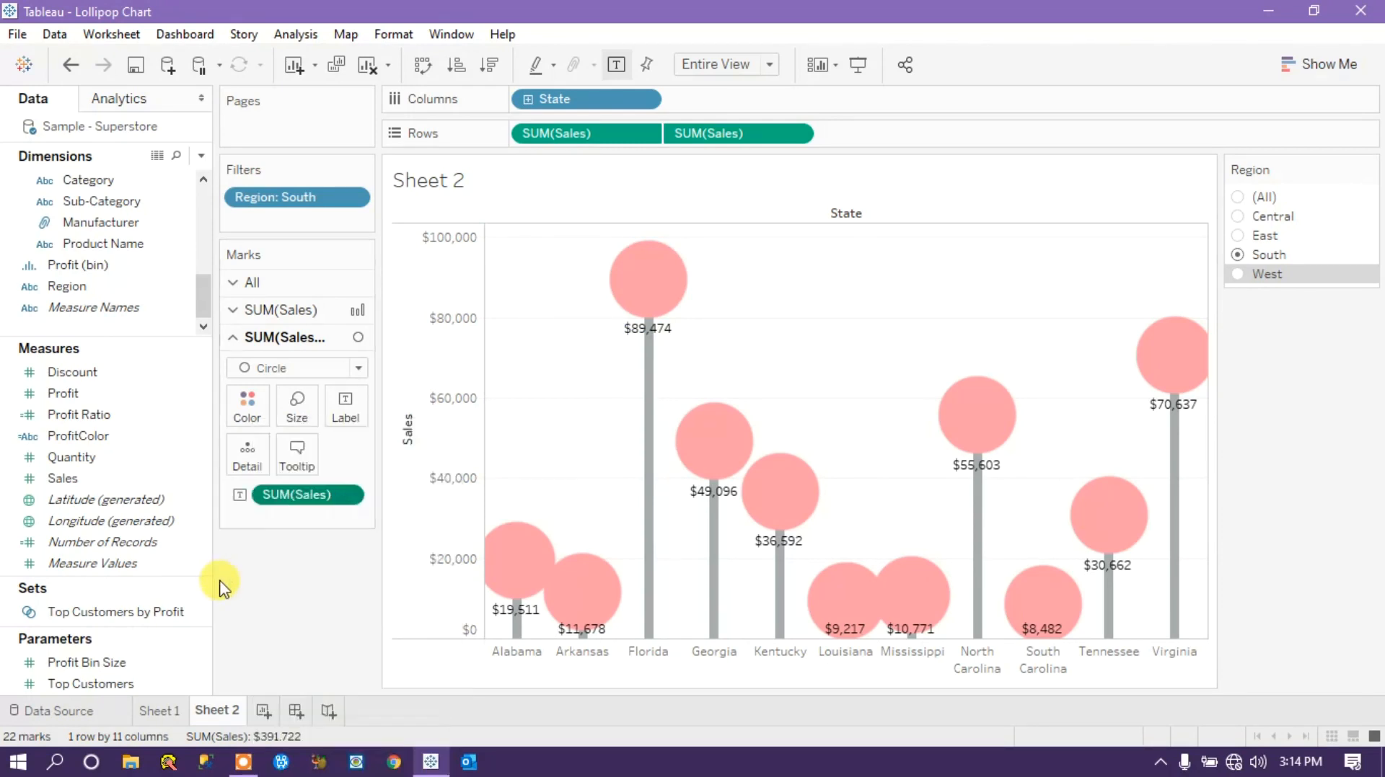
Set the vertical alignment of the circle labels to Middle so the sales values sit inside the circles.
{"action": "left_click", "coordinate": [346, 408]}
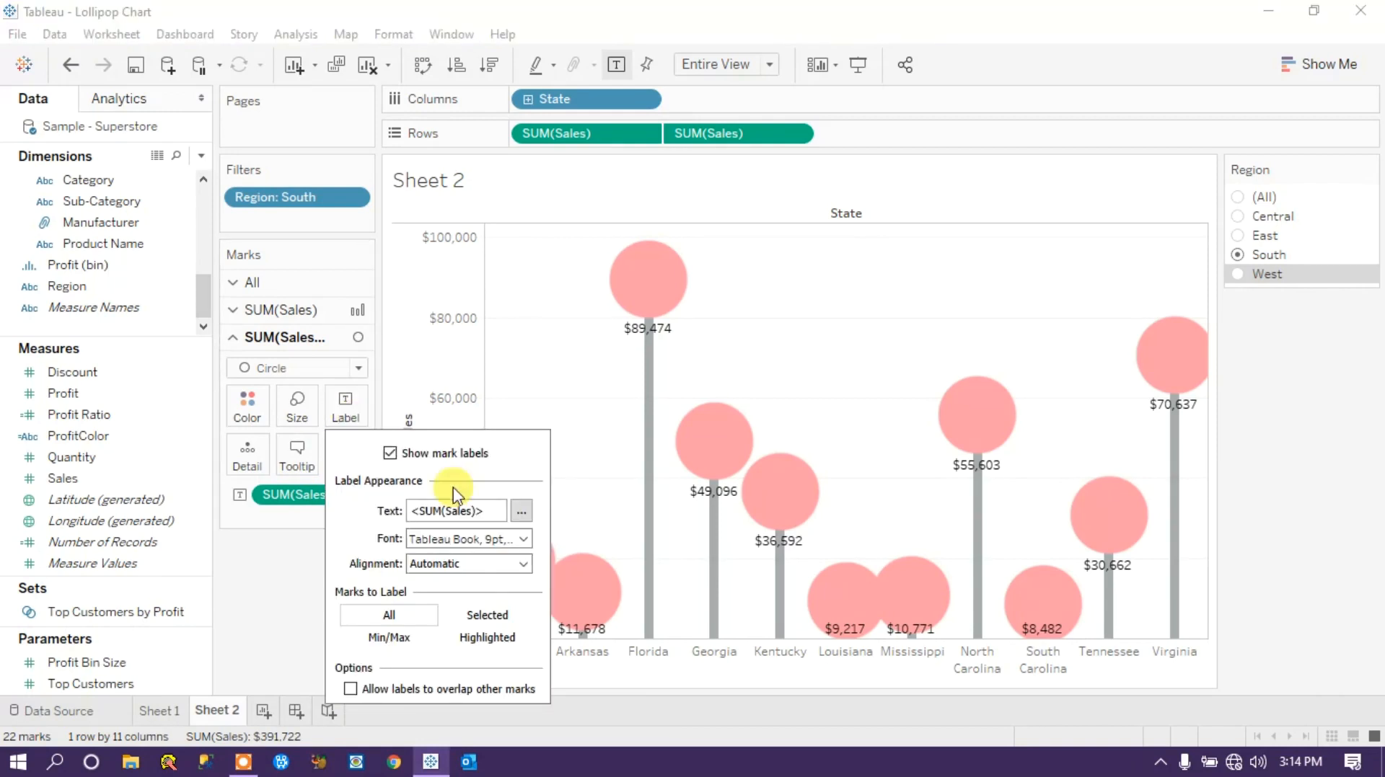
{"action": "left_click", "coordinate": [525, 565]}
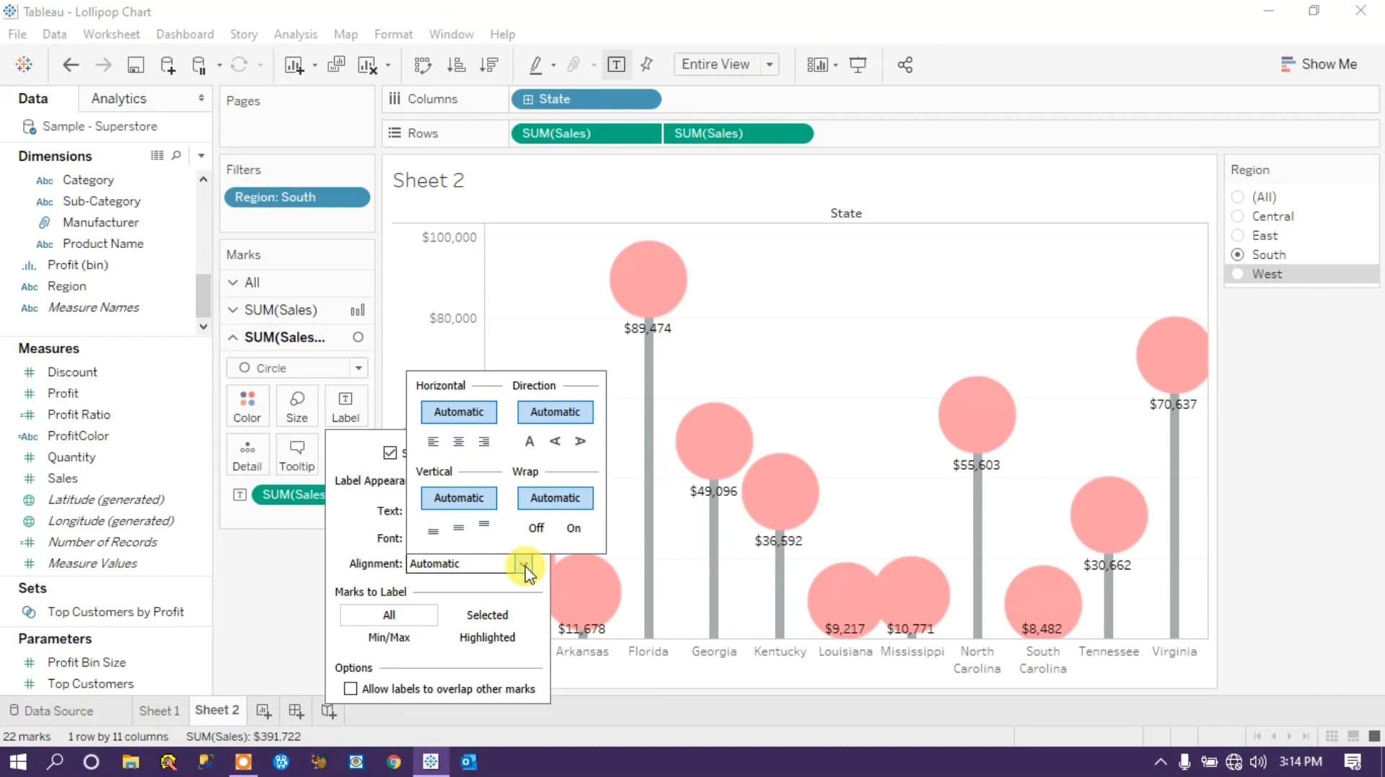
{"action": "left_click", "coordinate": [458, 530]}
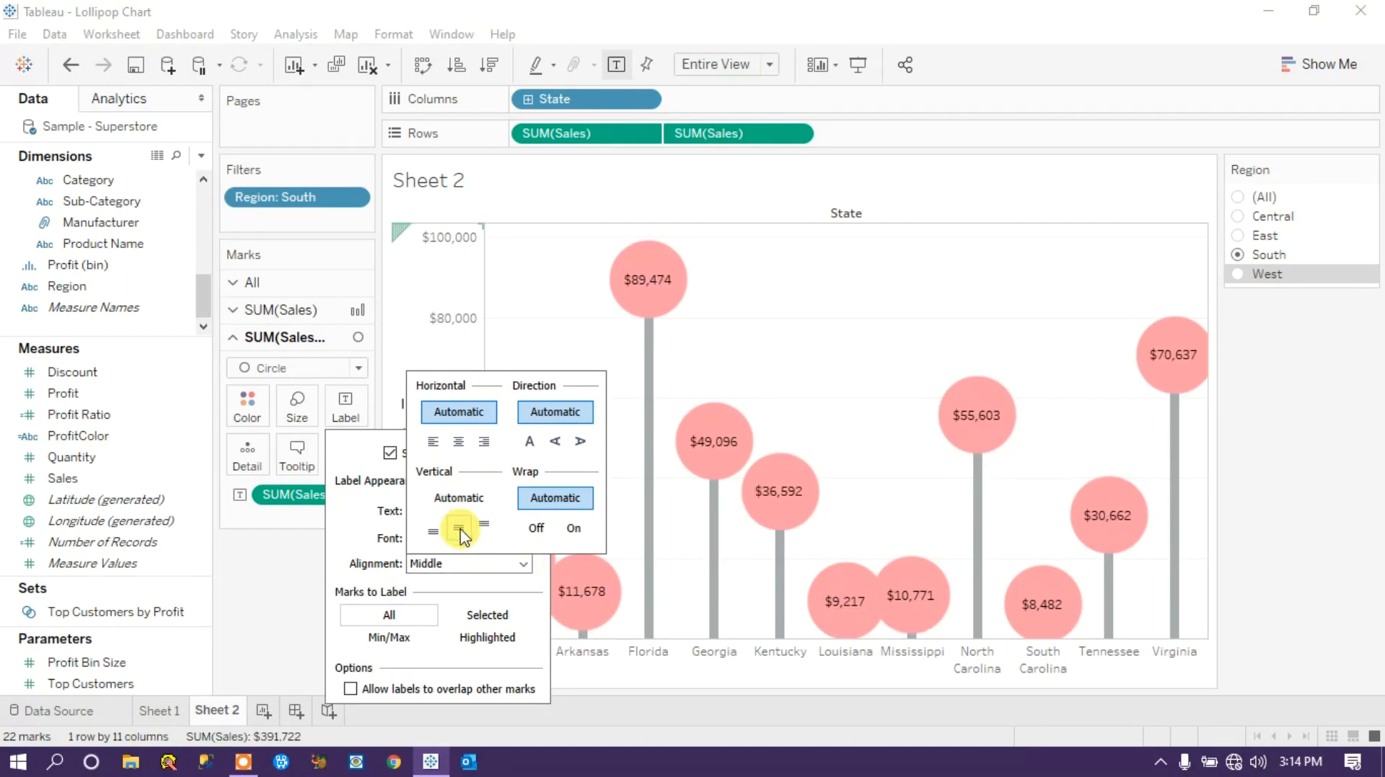
{"action": "mouse_move", "coordinate": [629, 292]}
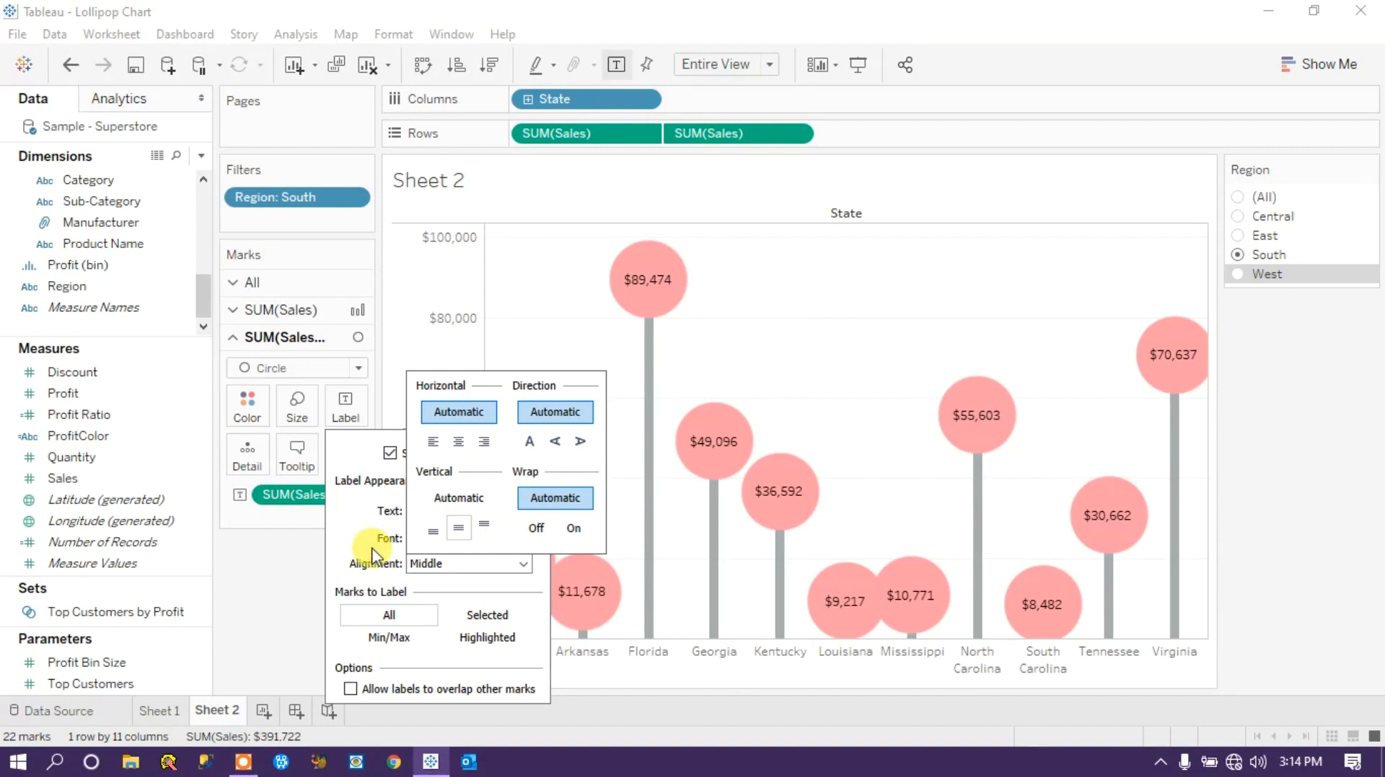
{"action": "left_click", "coordinate": [355, 519]}
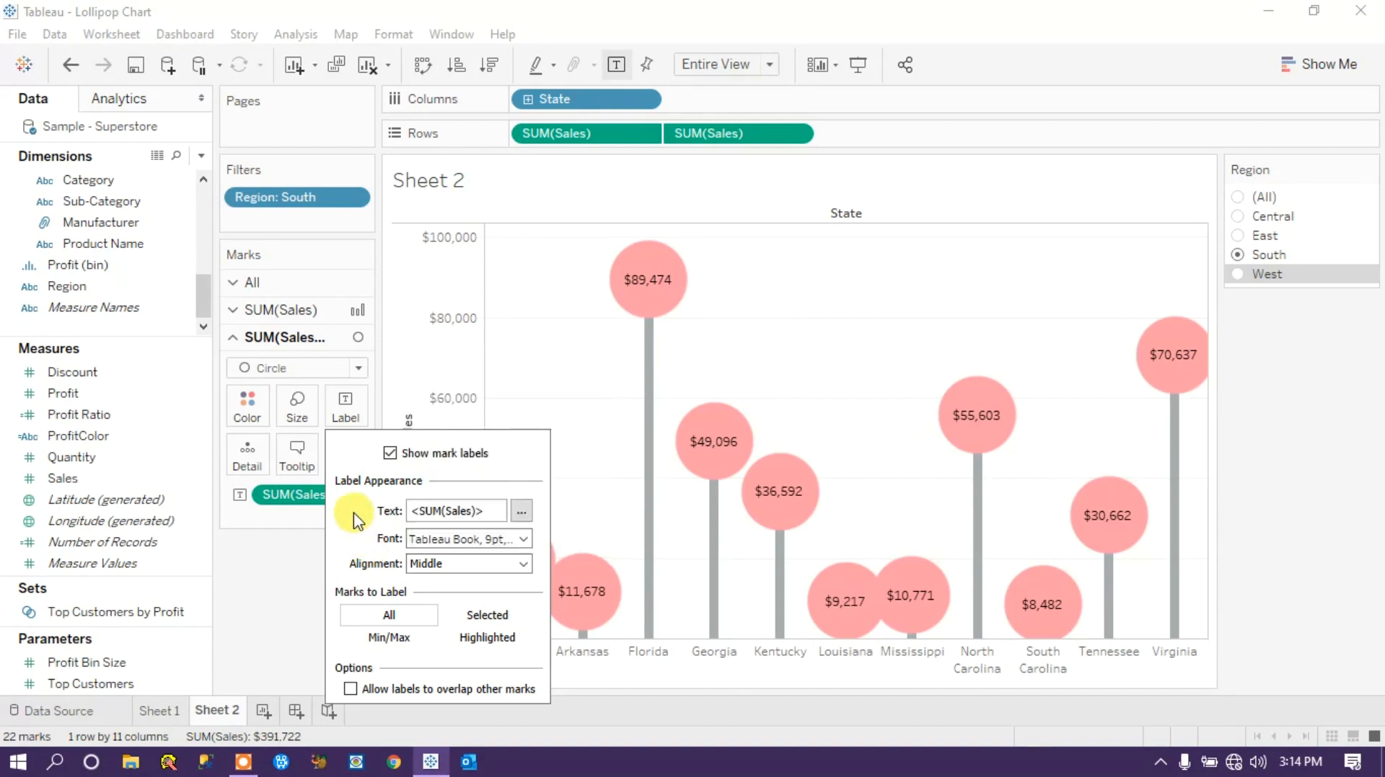
{"action": "left_click", "coordinate": [522, 512]}
{"action": "left_click", "coordinate": [864, 513]}
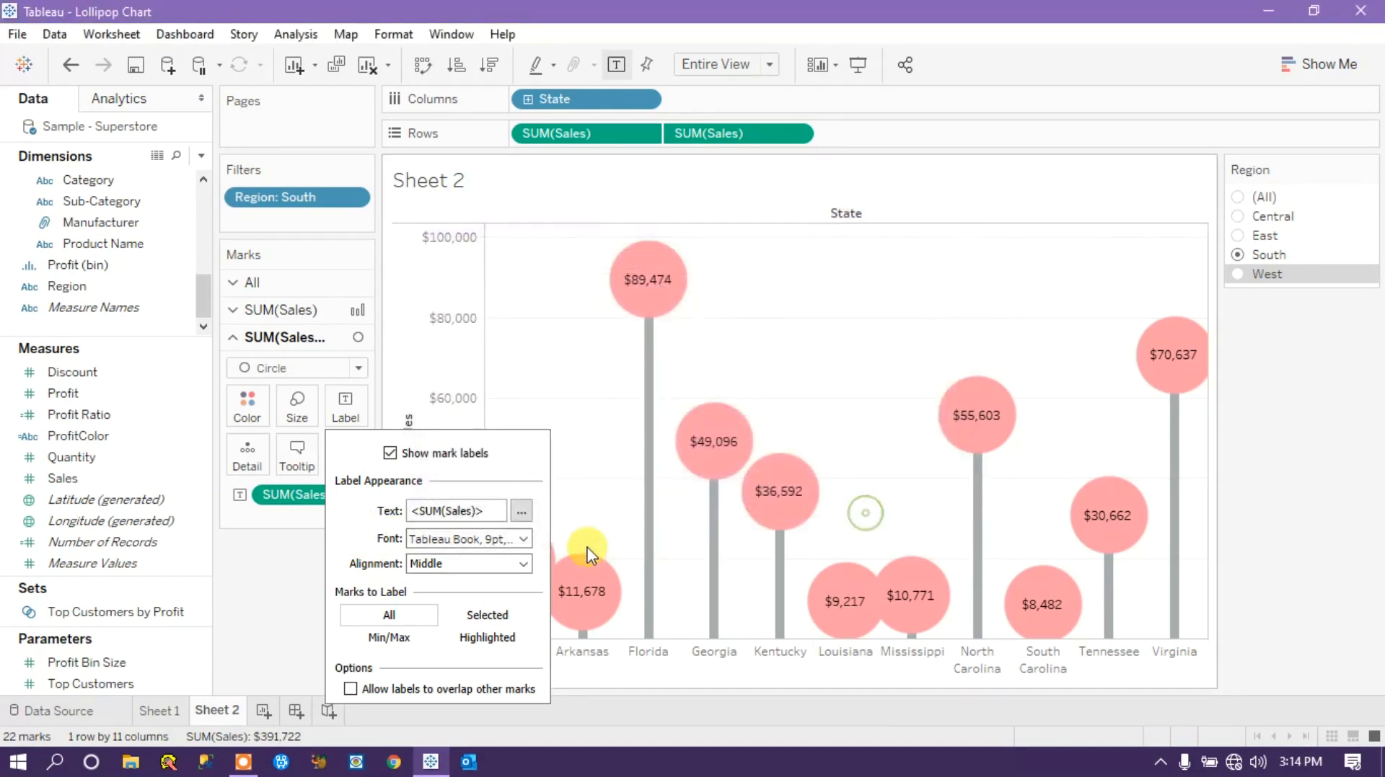
Format the circle labels' font as dark gray, bold, size 8.
{"action": "left_click", "coordinate": [524, 539]}
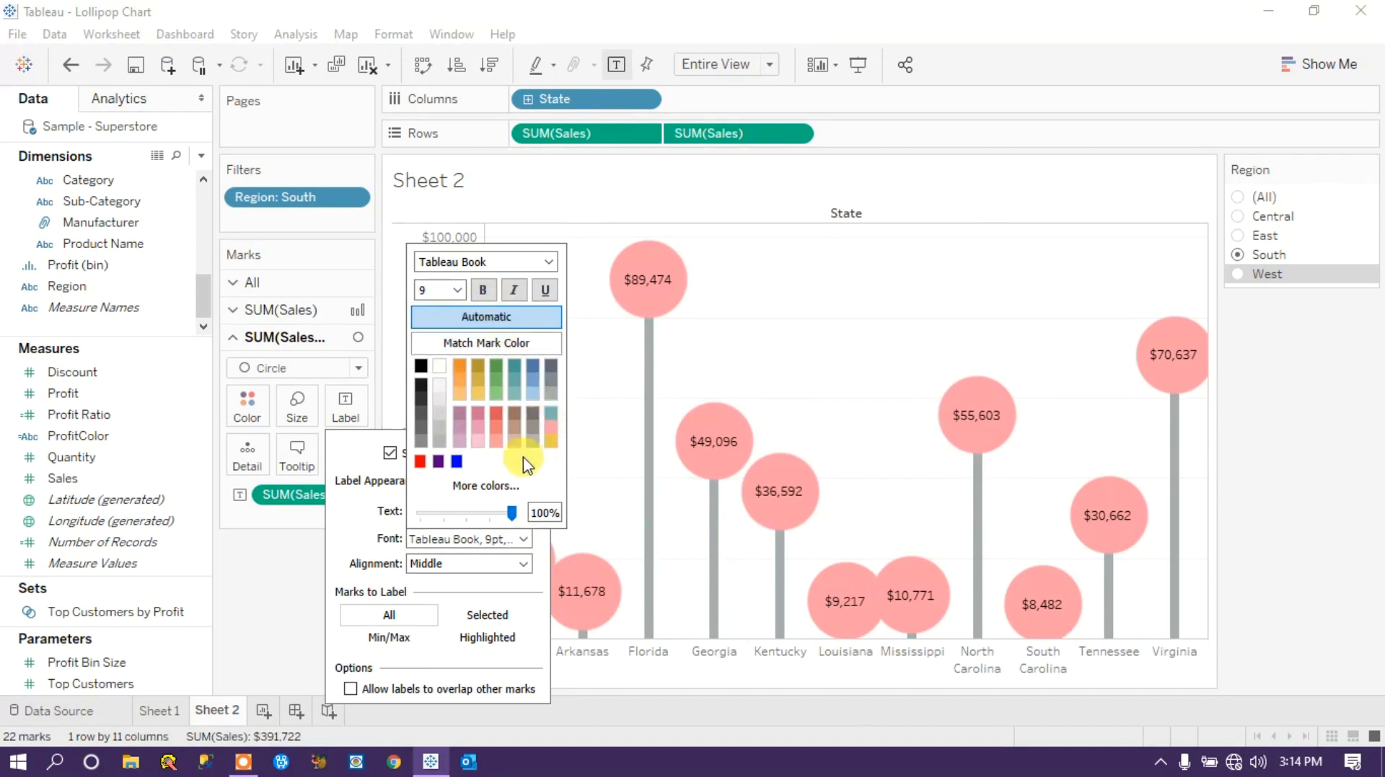
{"action": "left_click", "coordinate": [498, 372]}
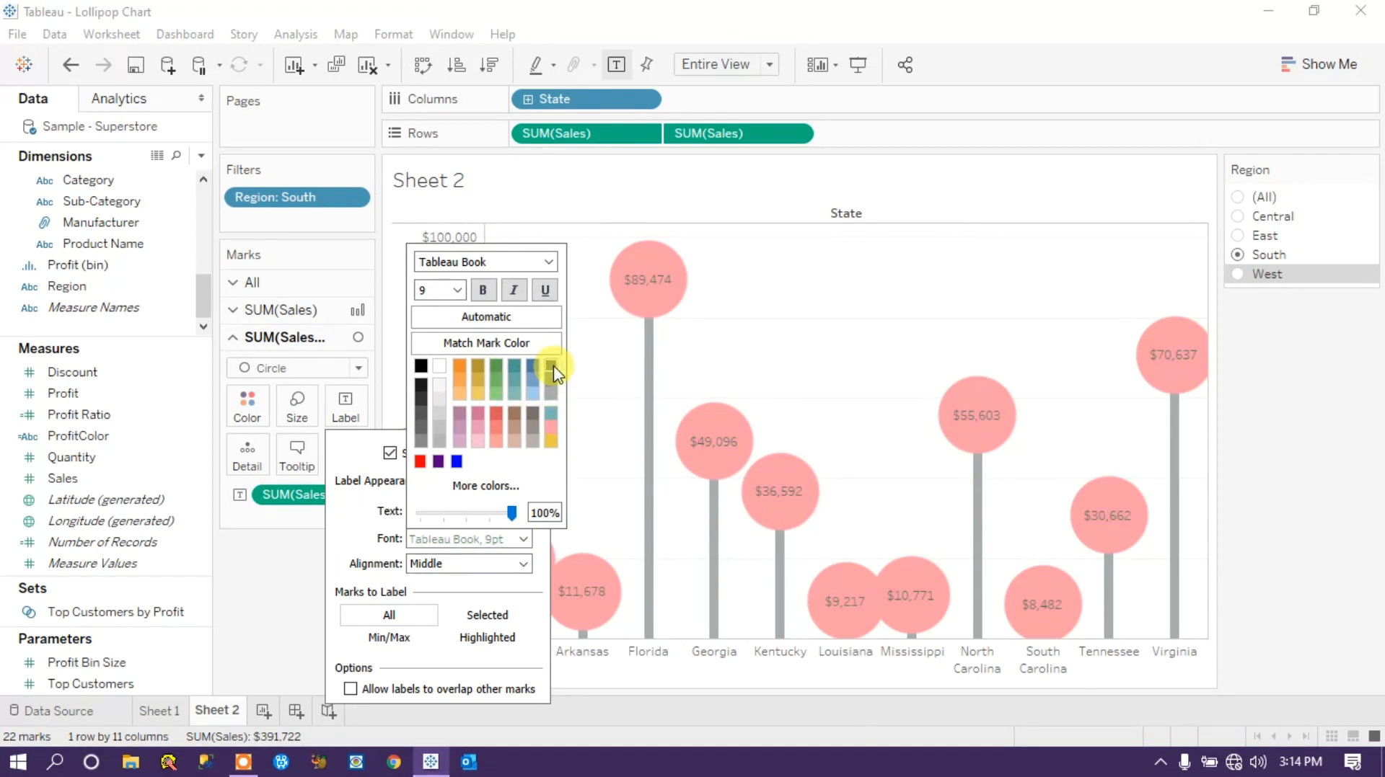
{"action": "left_click", "coordinate": [481, 294]}
{"action": "left_click", "coordinate": [457, 290]}
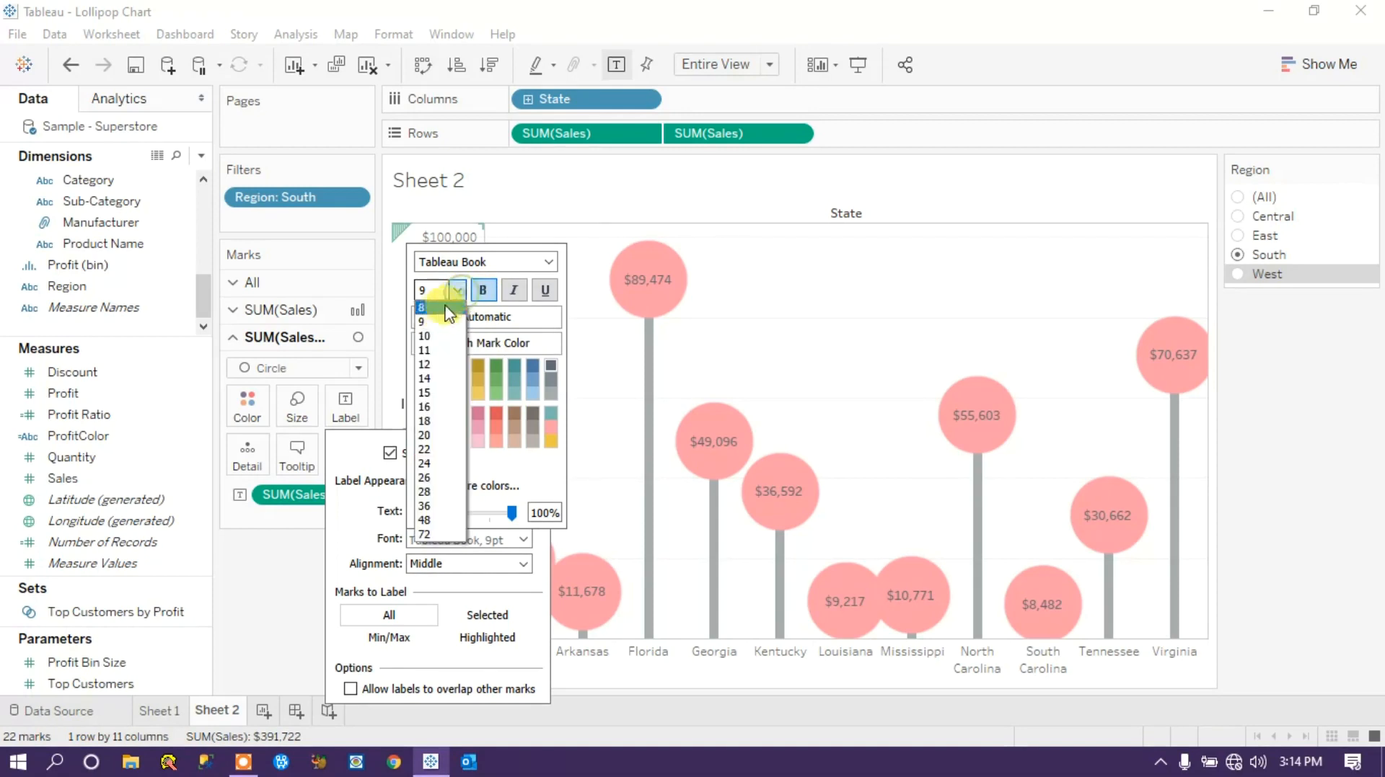
{"action": "left_click", "coordinate": [435, 306]}
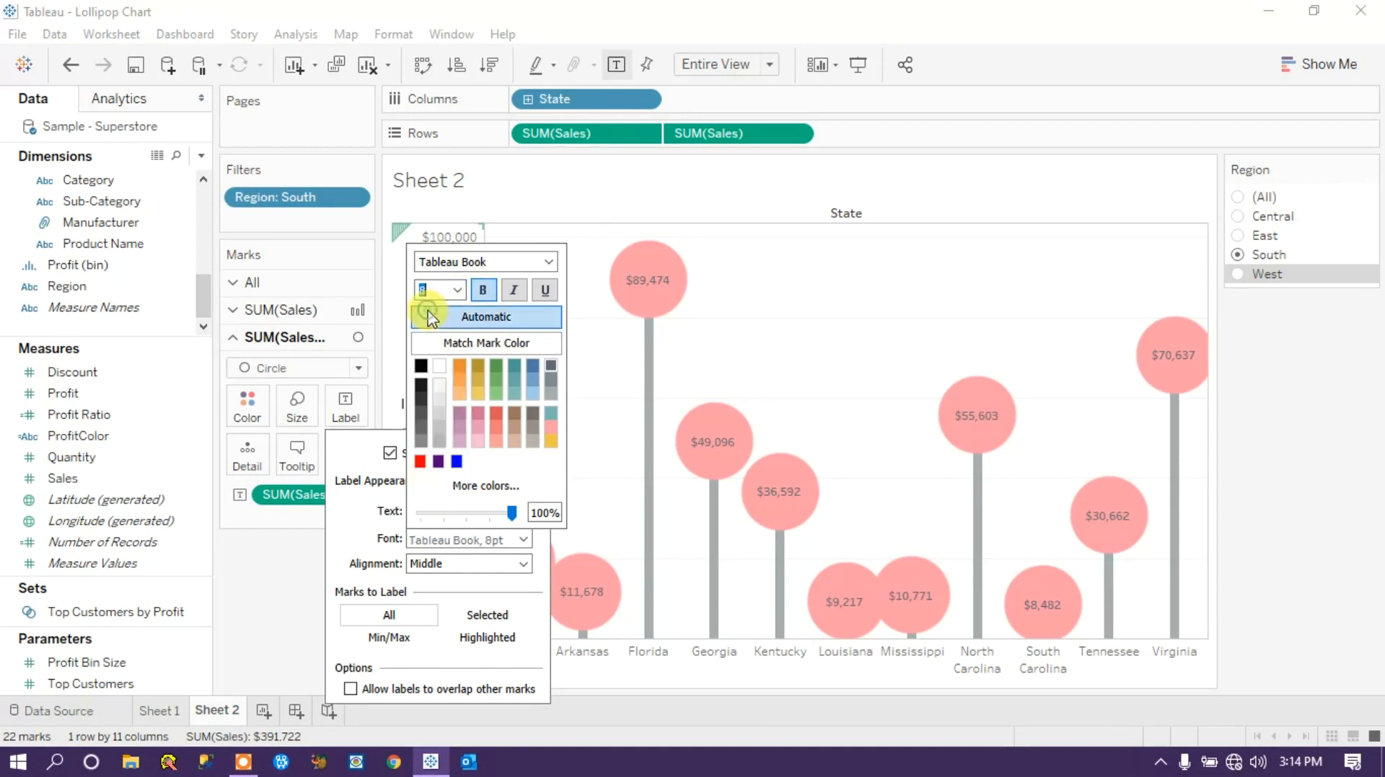
{"action": "left_click", "coordinate": [253, 600]}
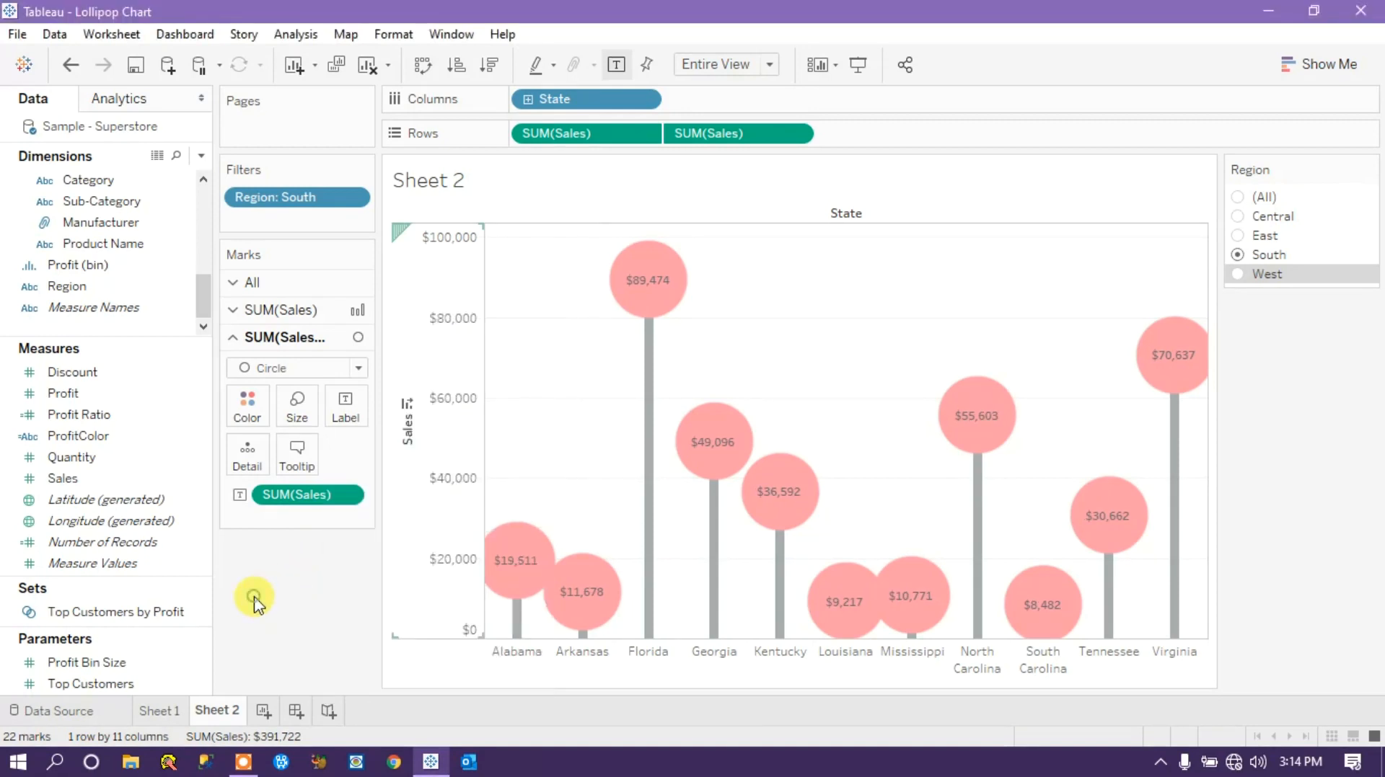
Reduce the size of the circle marks so they fit closely around their sales labels.
{"action": "left_click", "coordinate": [297, 406]}
{"action": "left_click_drag", "start_coordinate": [388, 460], "coordinate": [373, 461]}
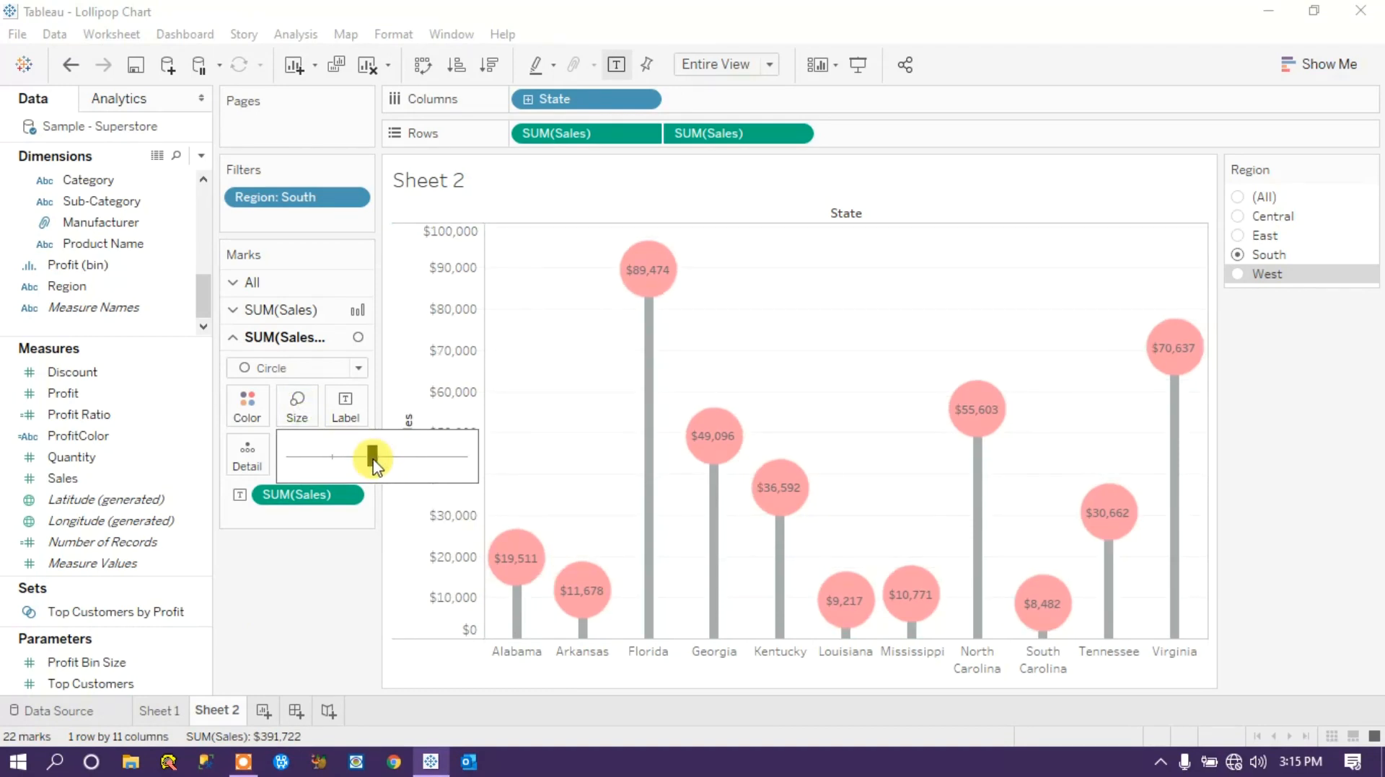
{"action": "left_click", "coordinate": [329, 614]}
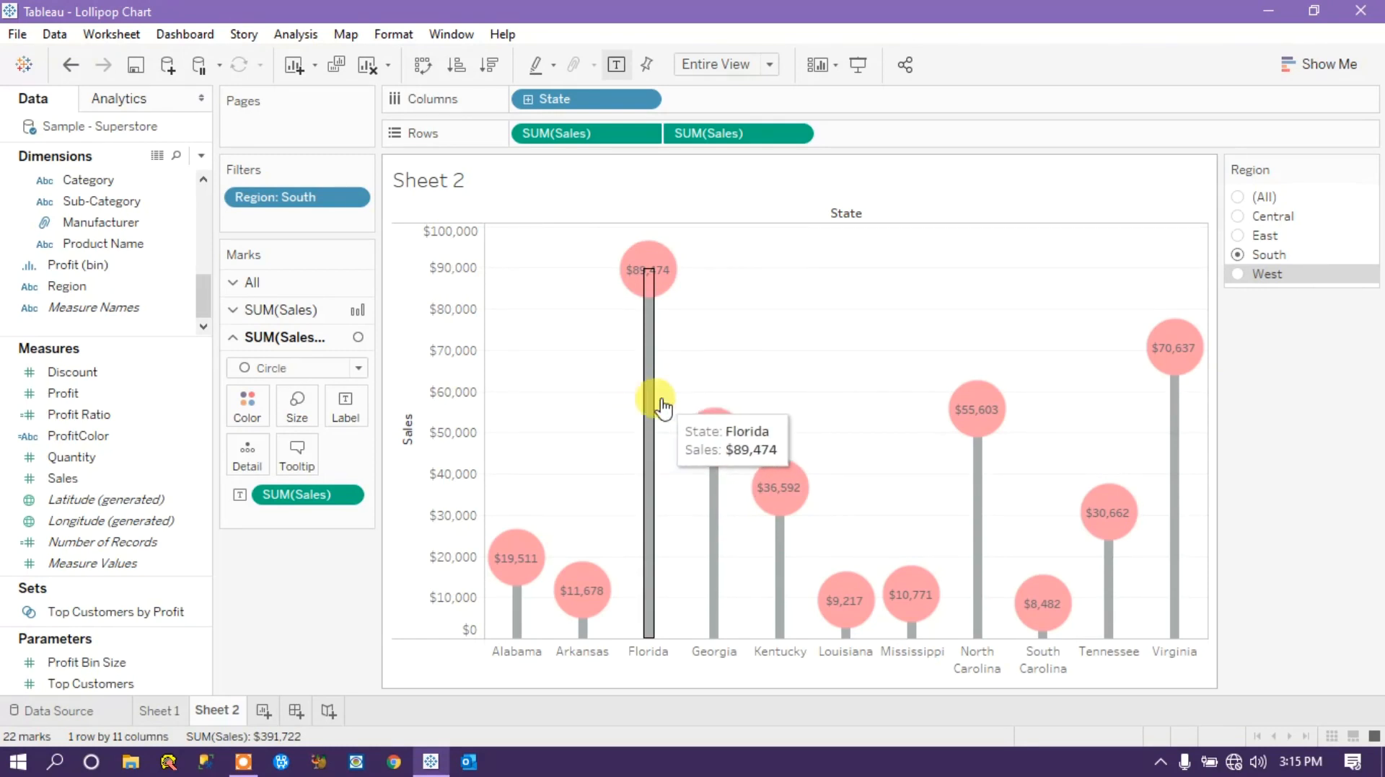
Delete all tooltip text from the bar marks of the first SUM(Sales) measure.
{"action": "left_click", "coordinate": [604, 136]}
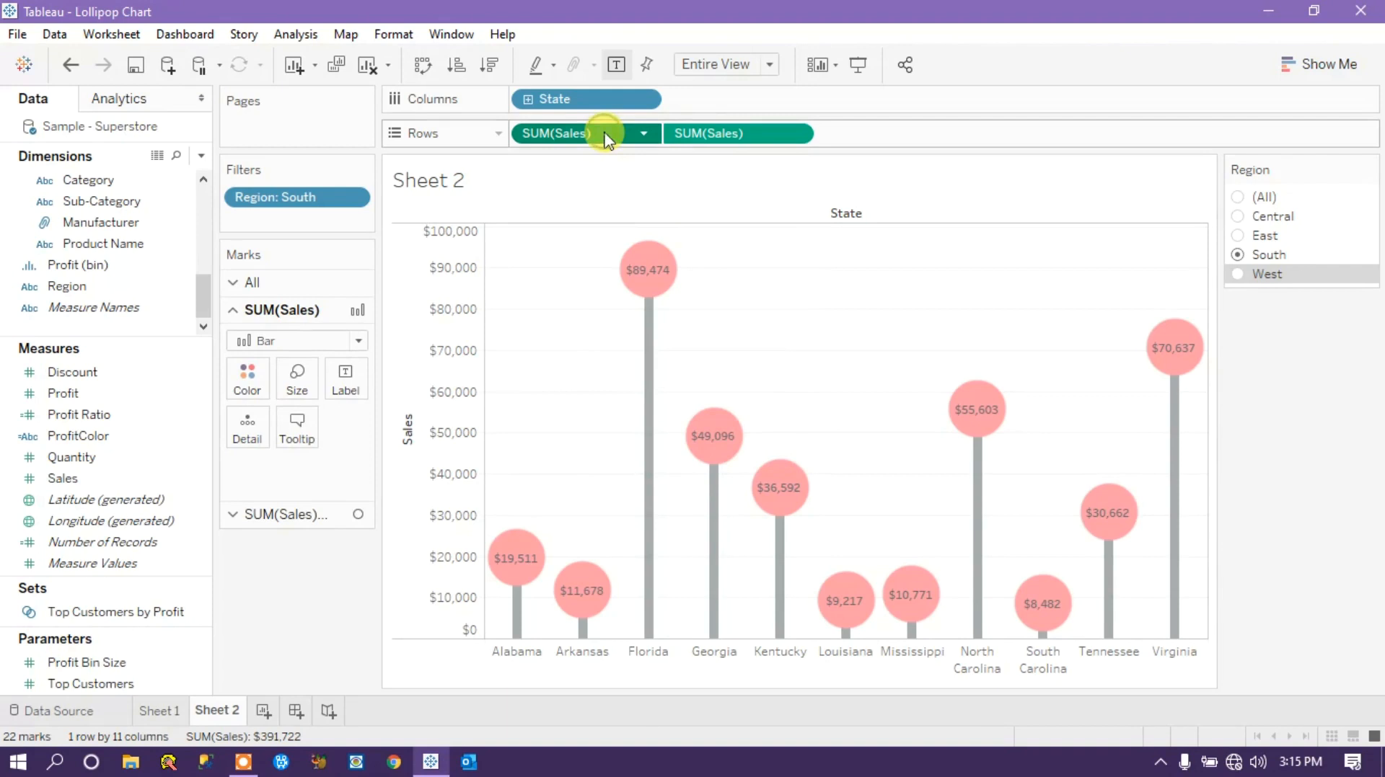
{"action": "left_click", "coordinate": [297, 430]}
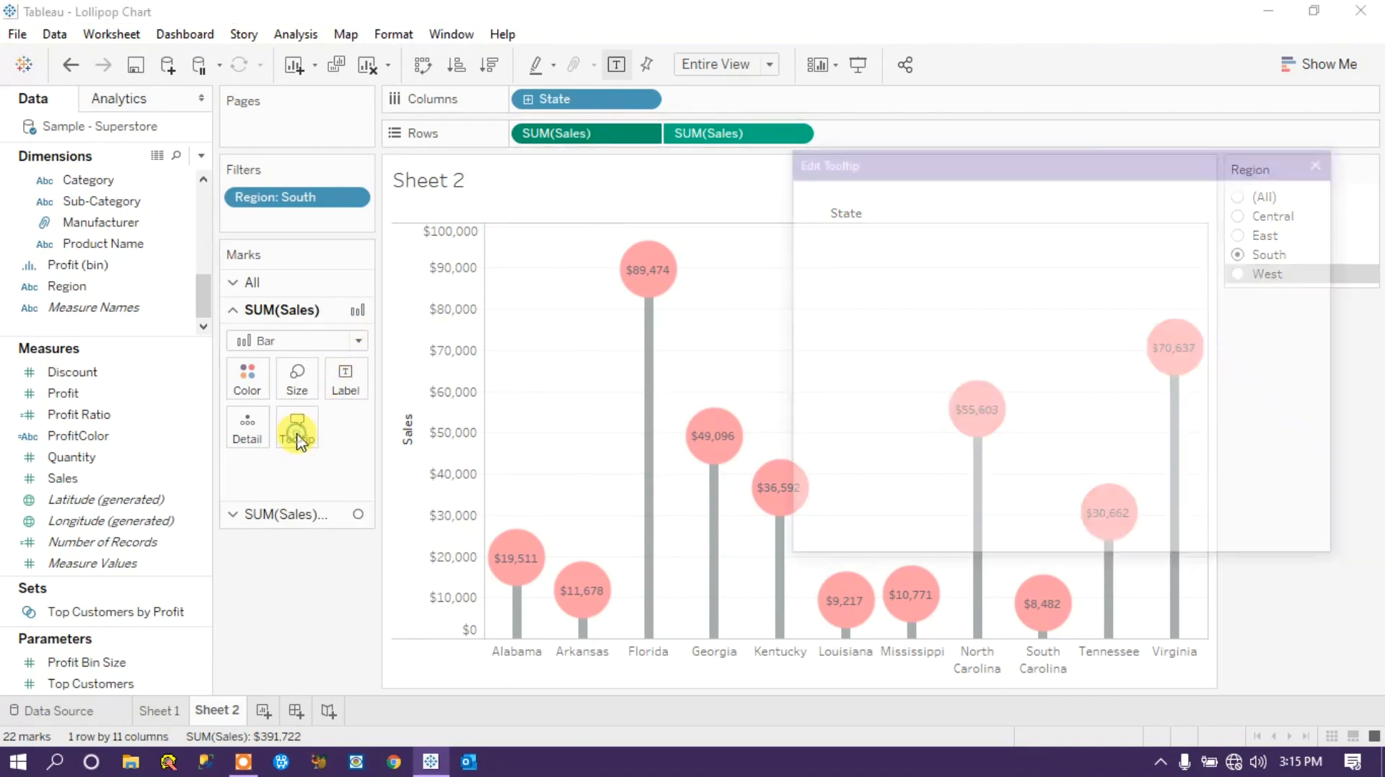
{"action": "left_click_drag", "start_coordinate": [935, 271], "coordinate": [633, 230]}
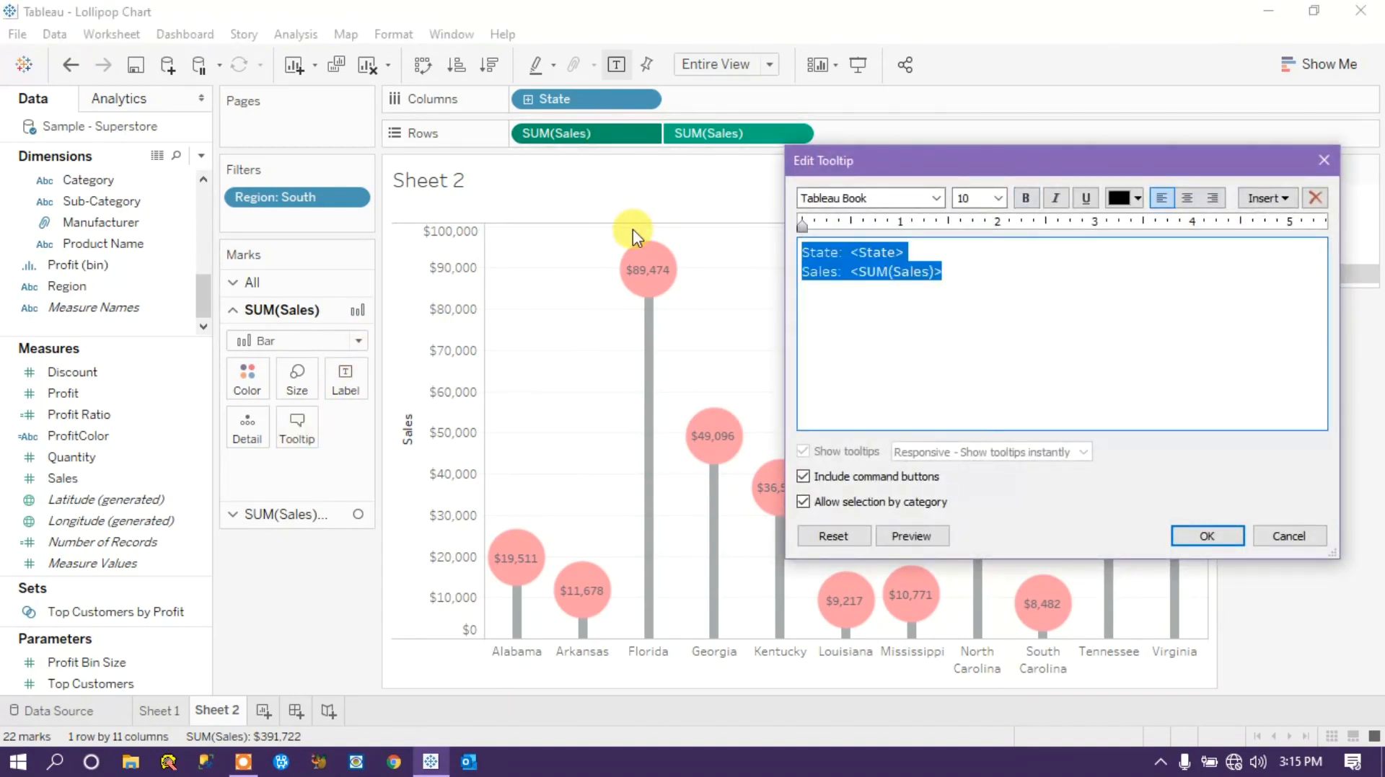
{"action": "key", "text": "Delete"}
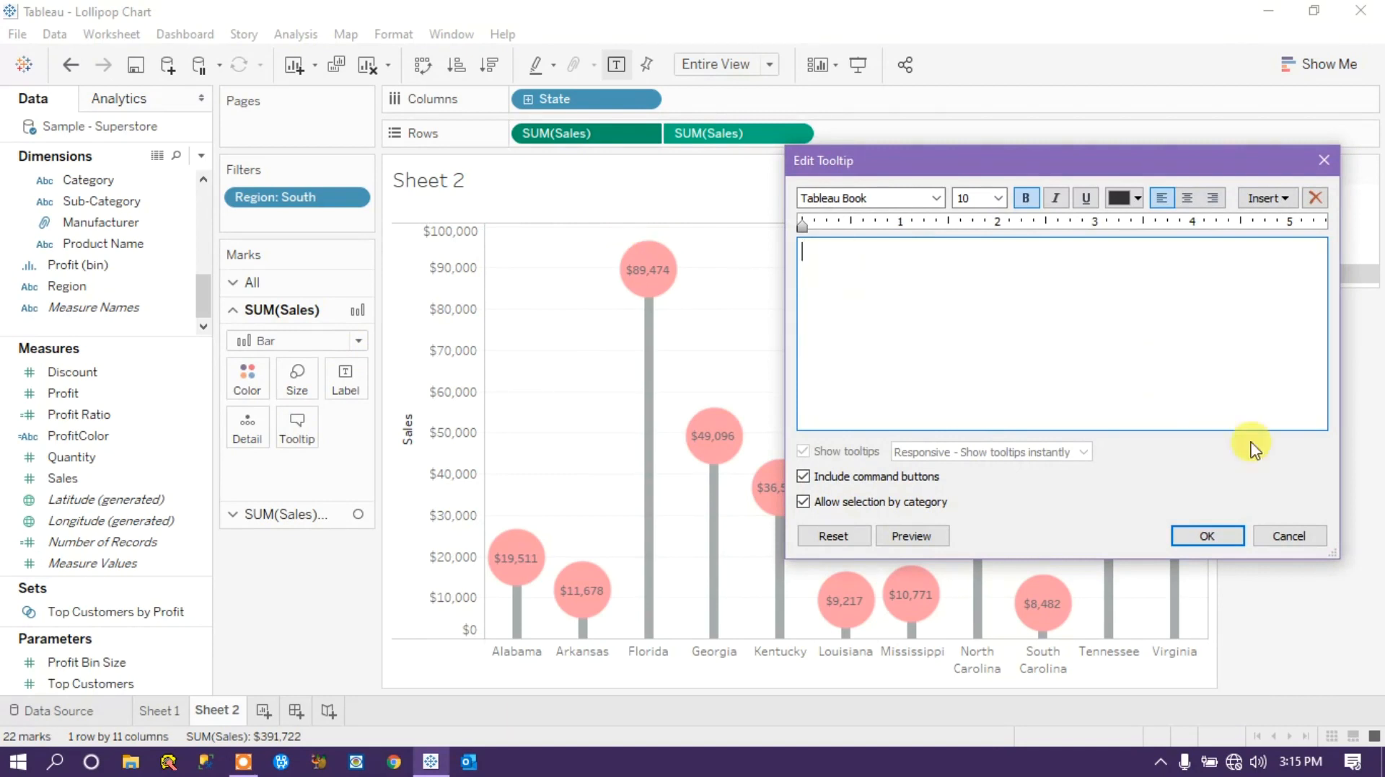
{"action": "left_click", "coordinate": [1223, 541]}
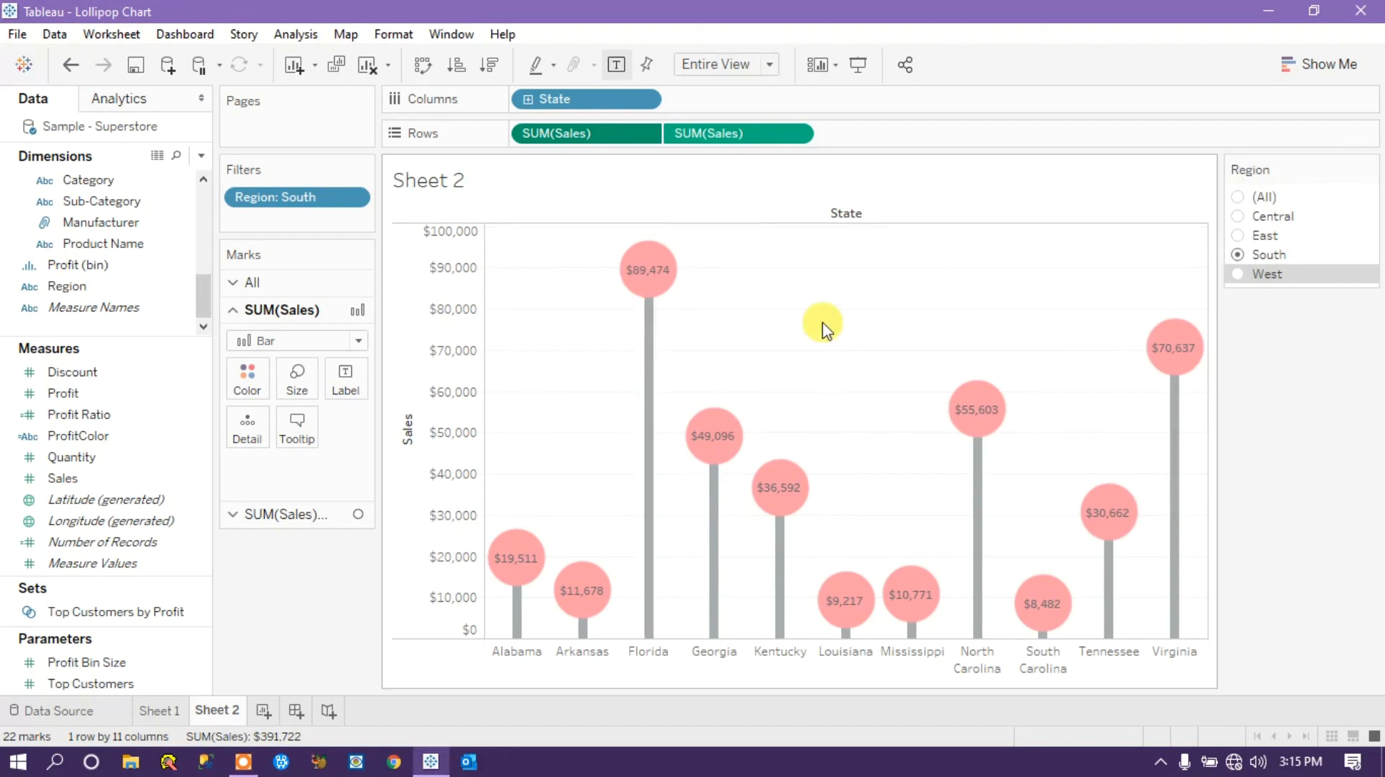
Add Profit to the tooltip of the circle marks on the second SUM(Sales) measure.
{"action": "mouse_move", "coordinate": [647, 270]}
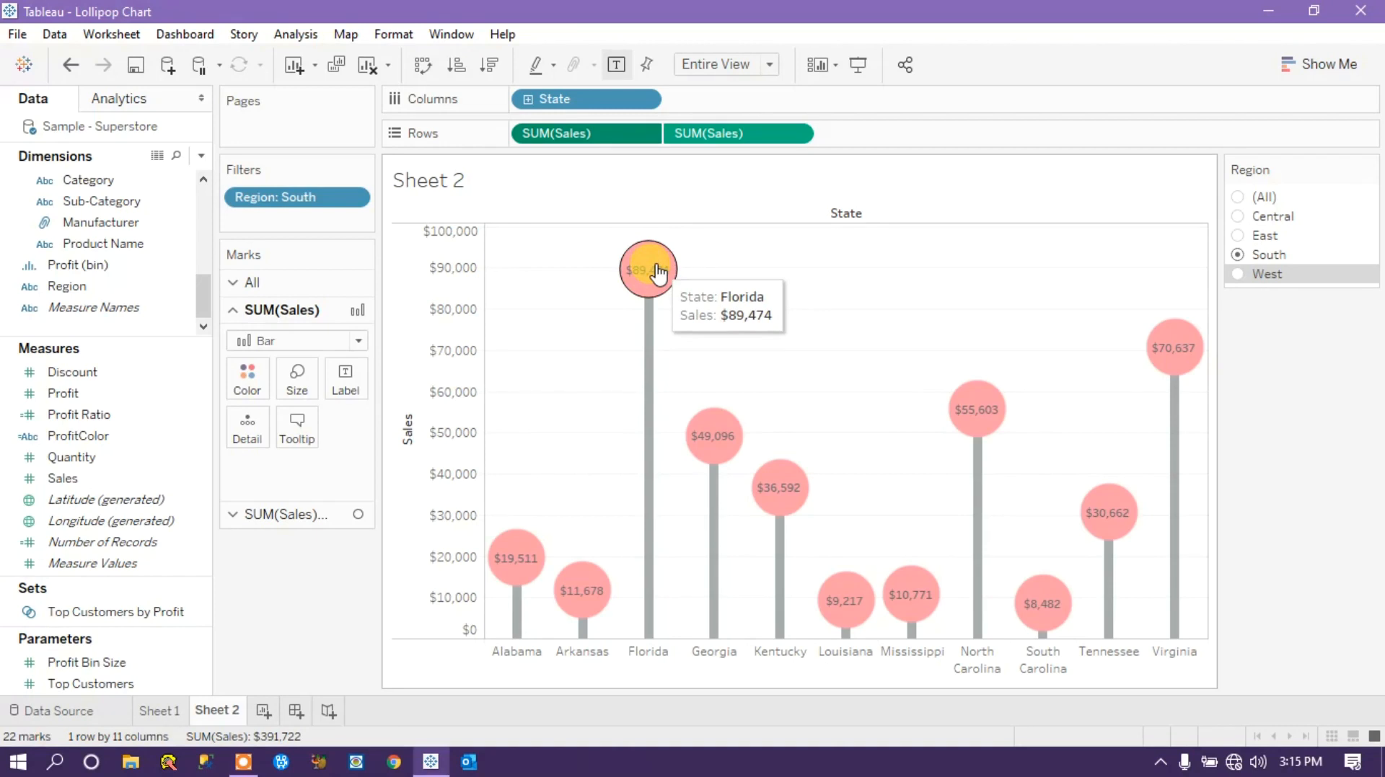
{"action": "left_click", "coordinate": [274, 515]}
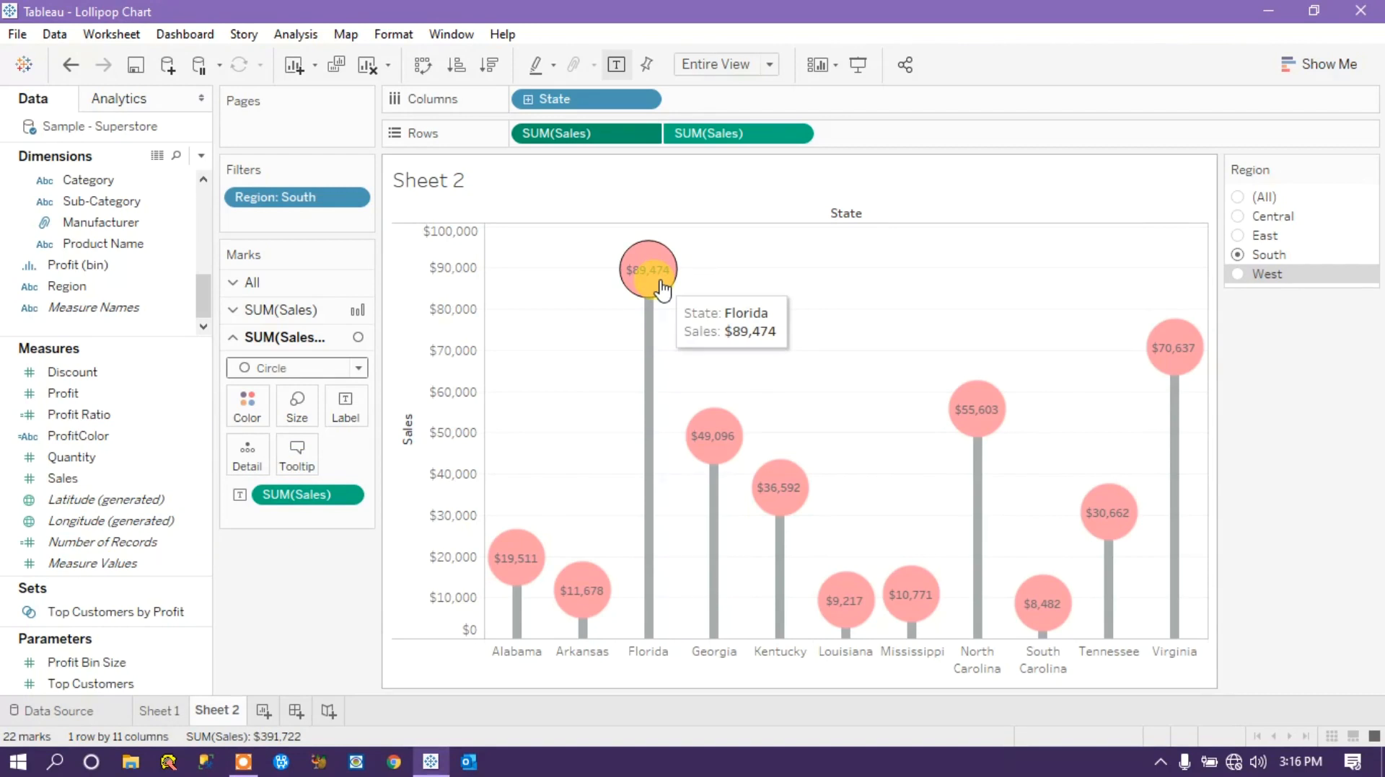
{"action": "left_click_drag", "start_coordinate": [67, 392], "coordinate": [294, 447]}
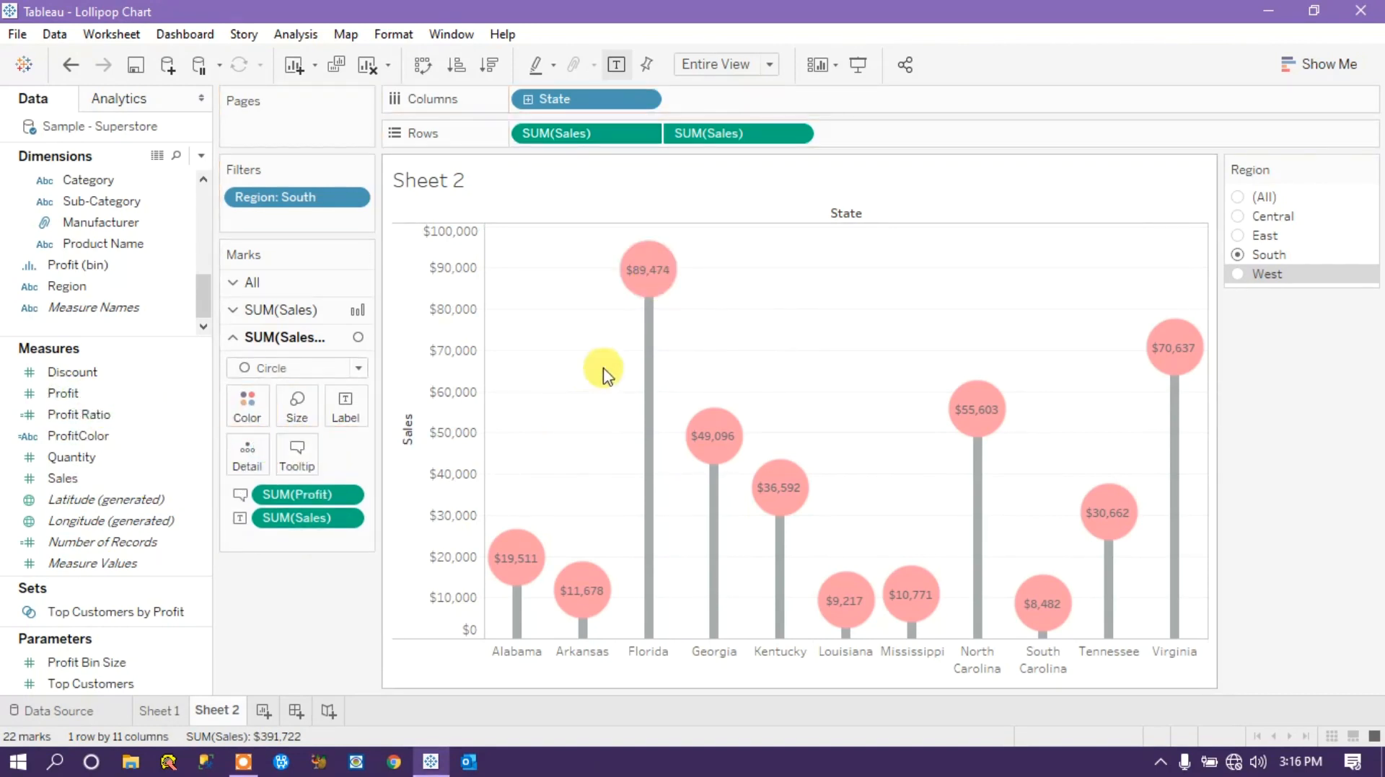
{"action": "mouse_move", "coordinate": [649, 282]}
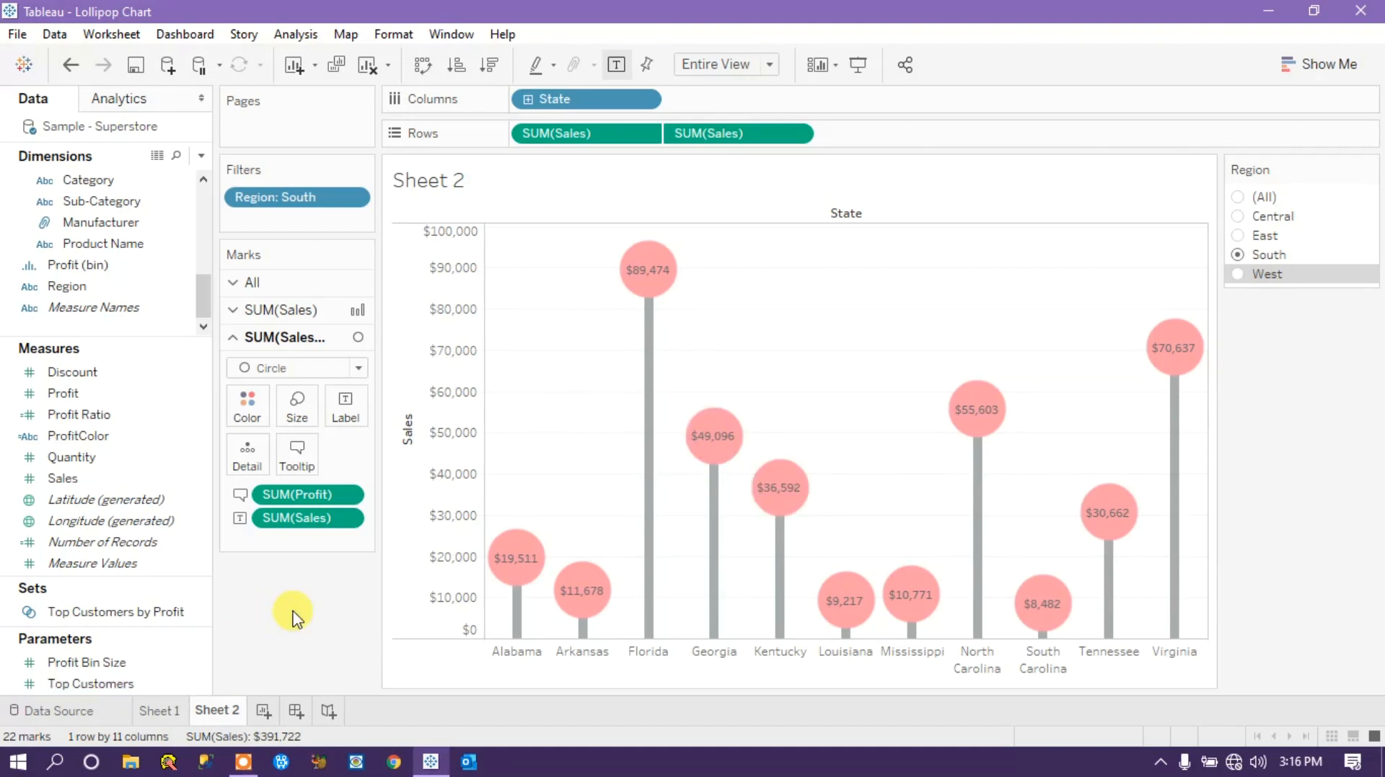
{"action": "mouse_move", "coordinate": [648, 268]}
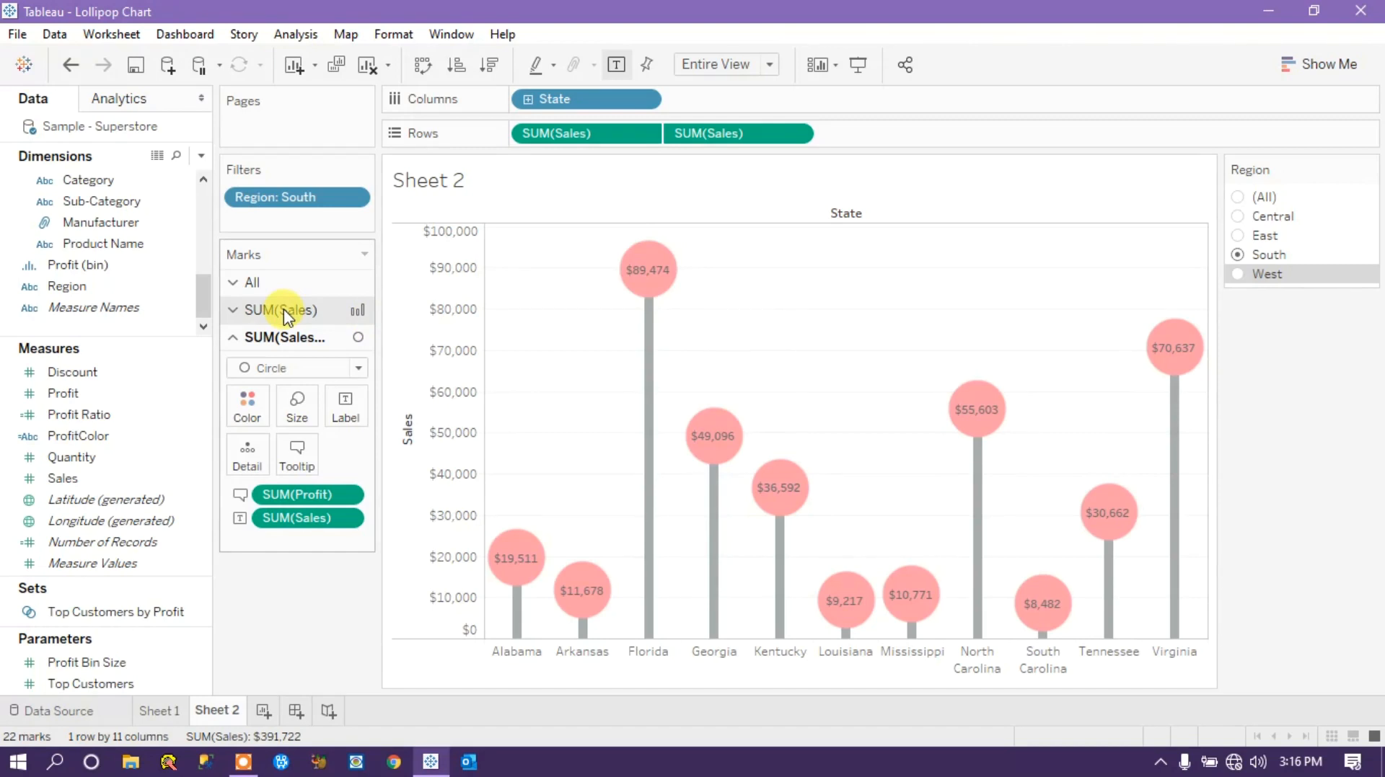
{"action": "left_click", "coordinate": [202, 156]}
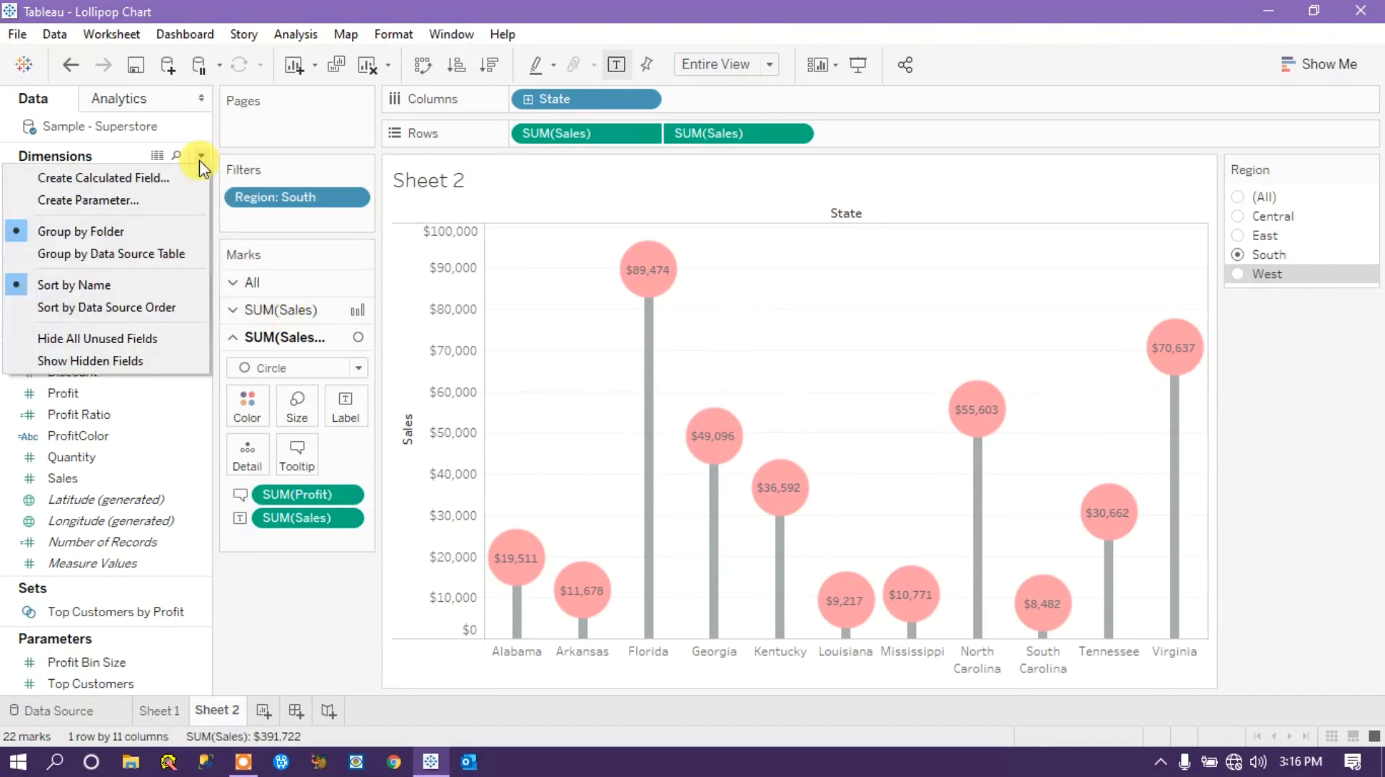
{"action": "left_click", "coordinate": [200, 157]}
{"action": "left_click", "coordinate": [176, 395]}
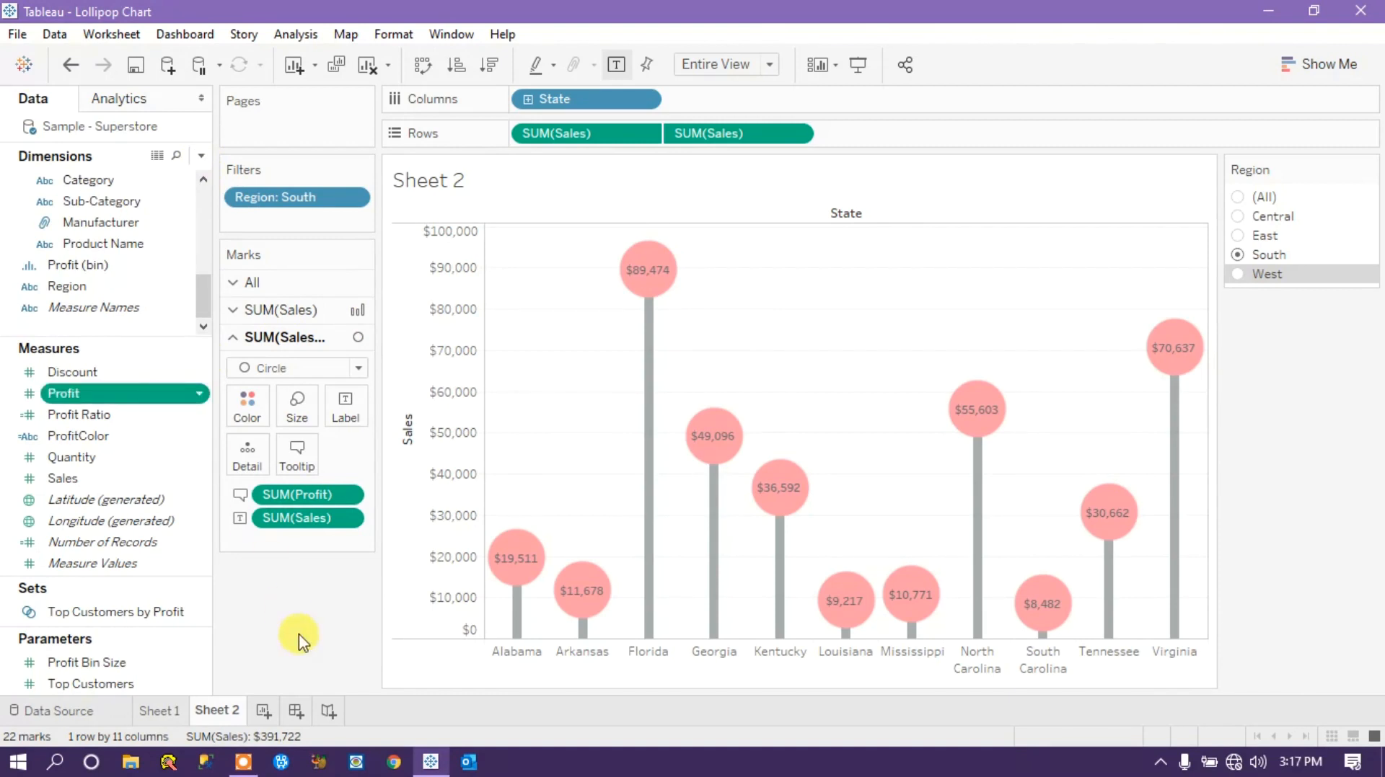
{"action": "right_click", "coordinate": [167, 577]}
{"action": "left_click", "coordinate": [171, 564]}
{"action": "right_click", "coordinate": [170, 568]}
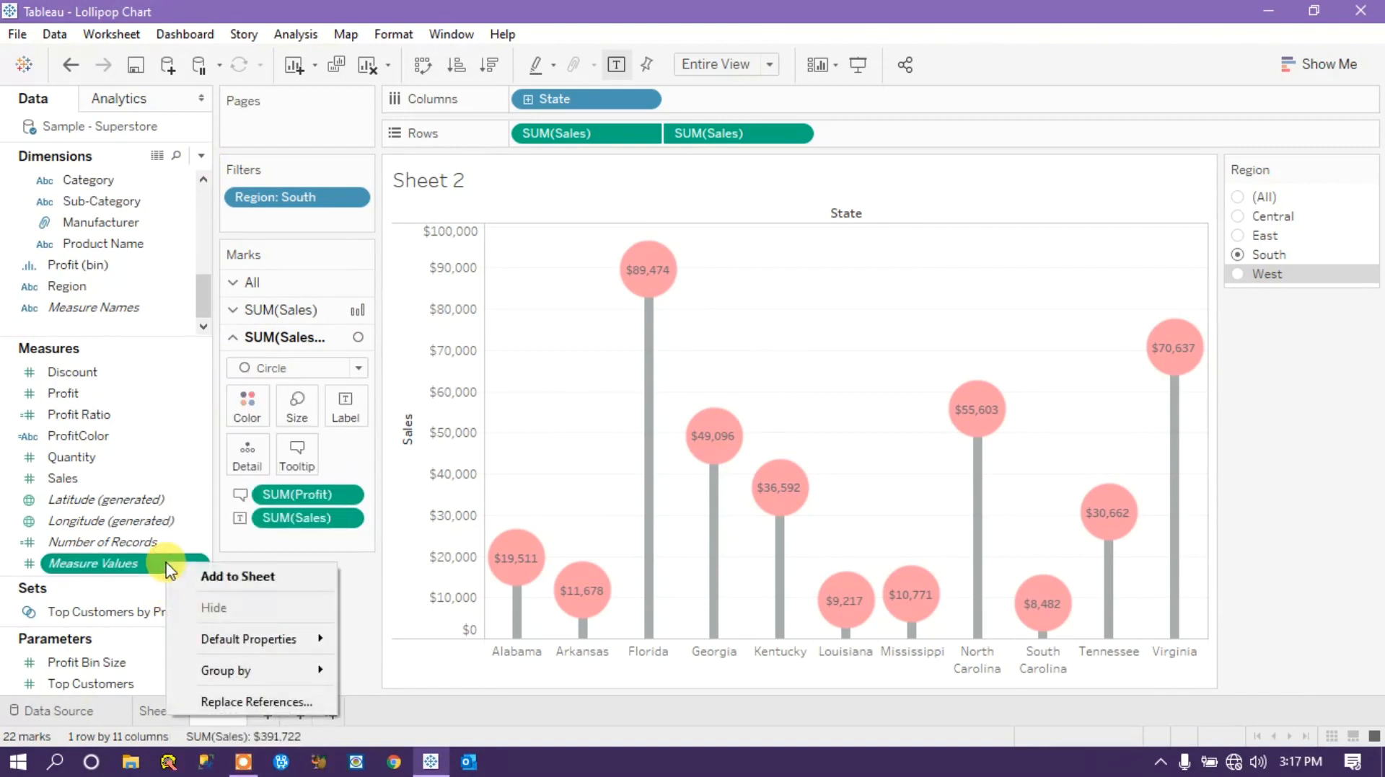
{"action": "left_click", "coordinate": [383, 608]}
{"action": "left_click", "coordinate": [164, 375], "text": "ctrl"}
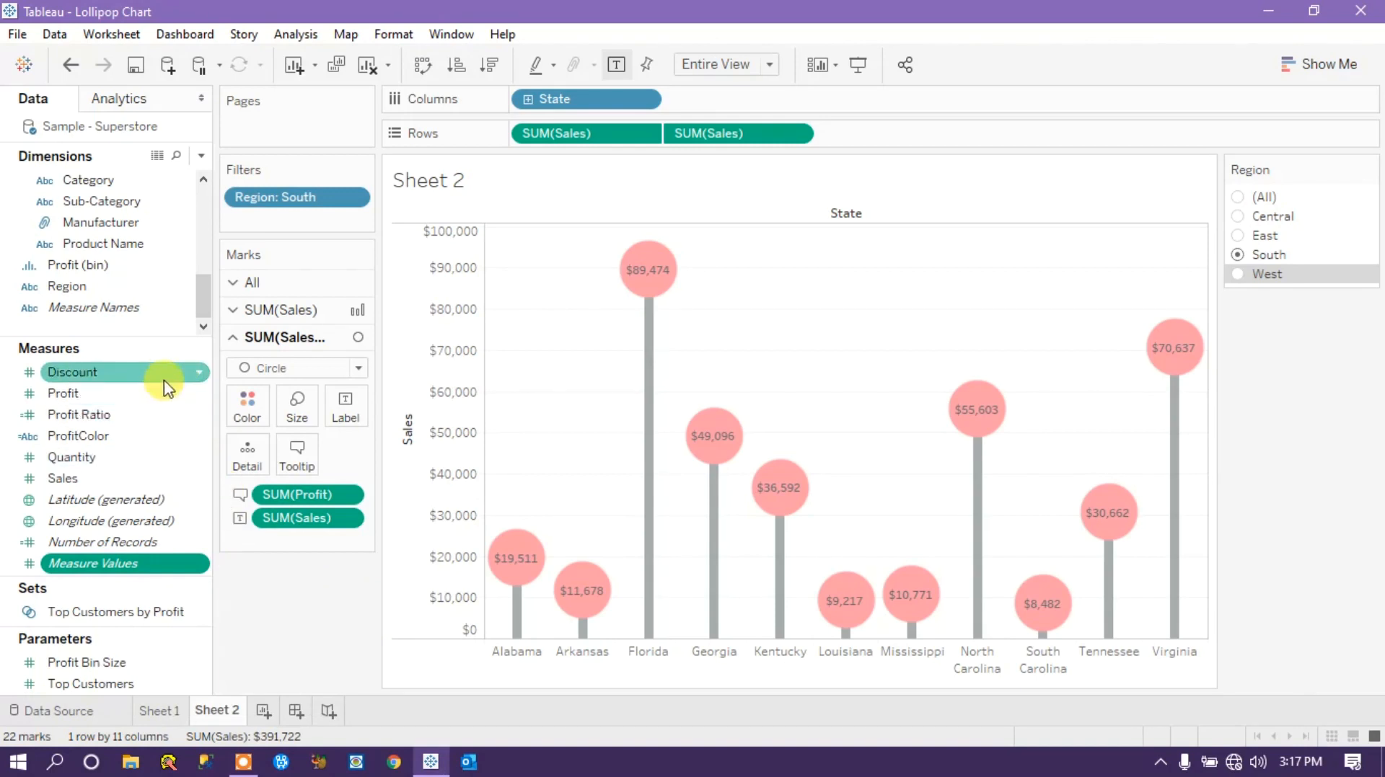
{"action": "right_click", "coordinate": [5, 530]}
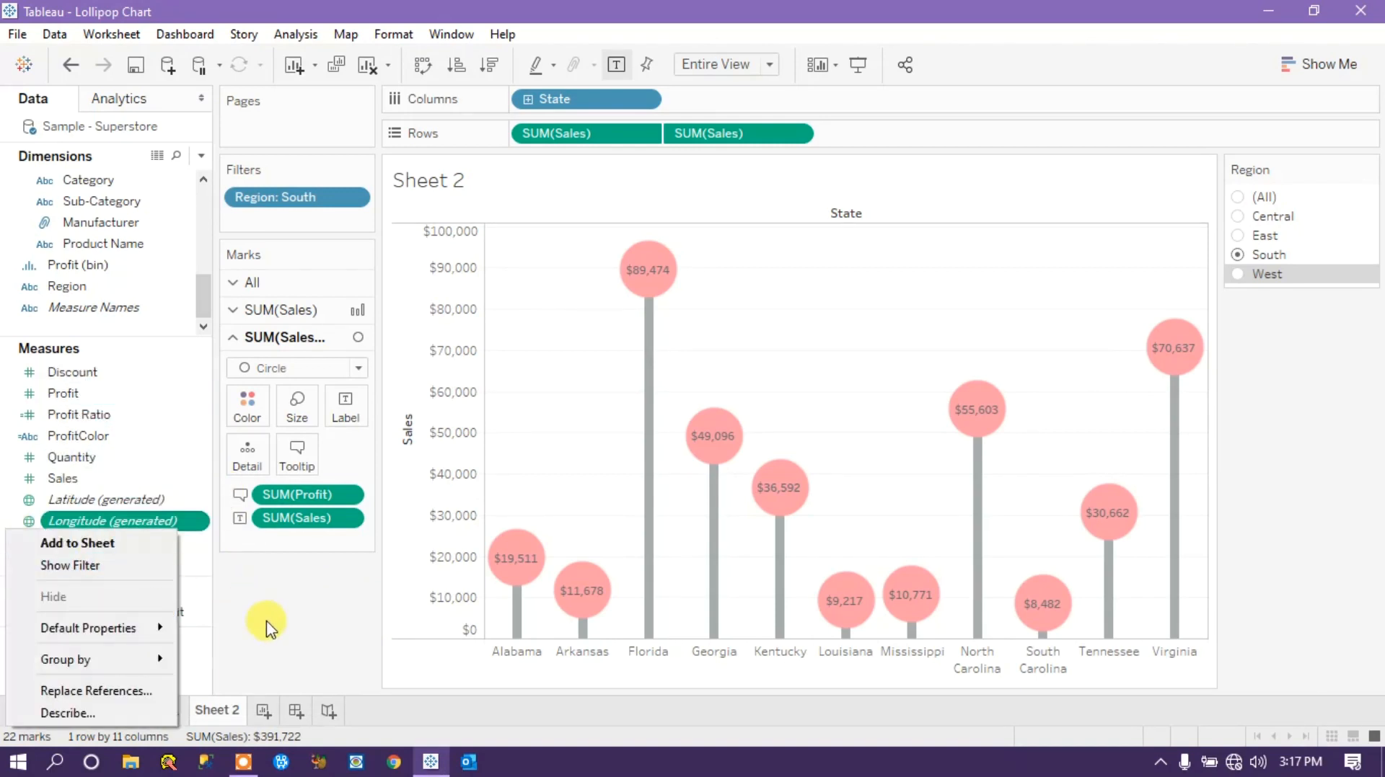
{"action": "left_click", "coordinate": [292, 619]}
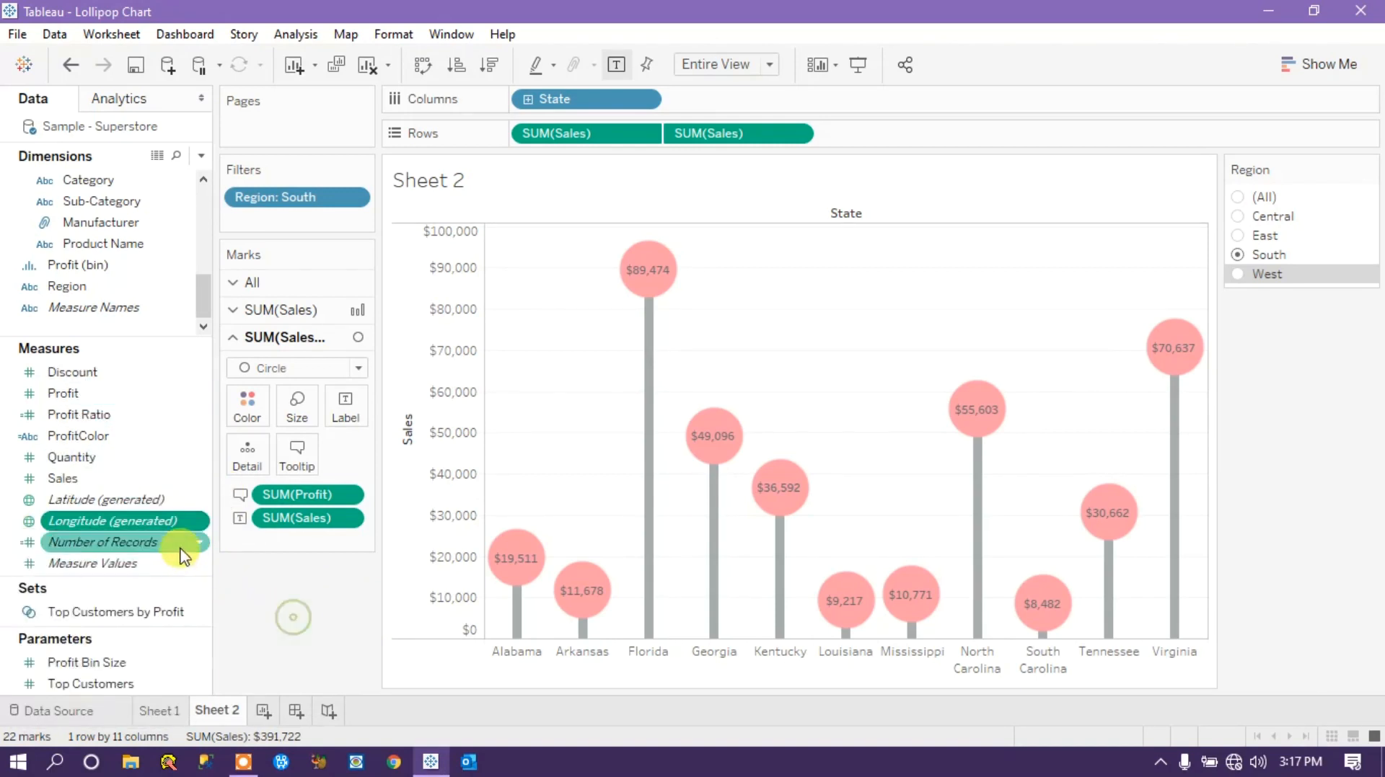
Start a new calculated field and name it ProftColor.
{"action": "left_click", "coordinate": [201, 155]}
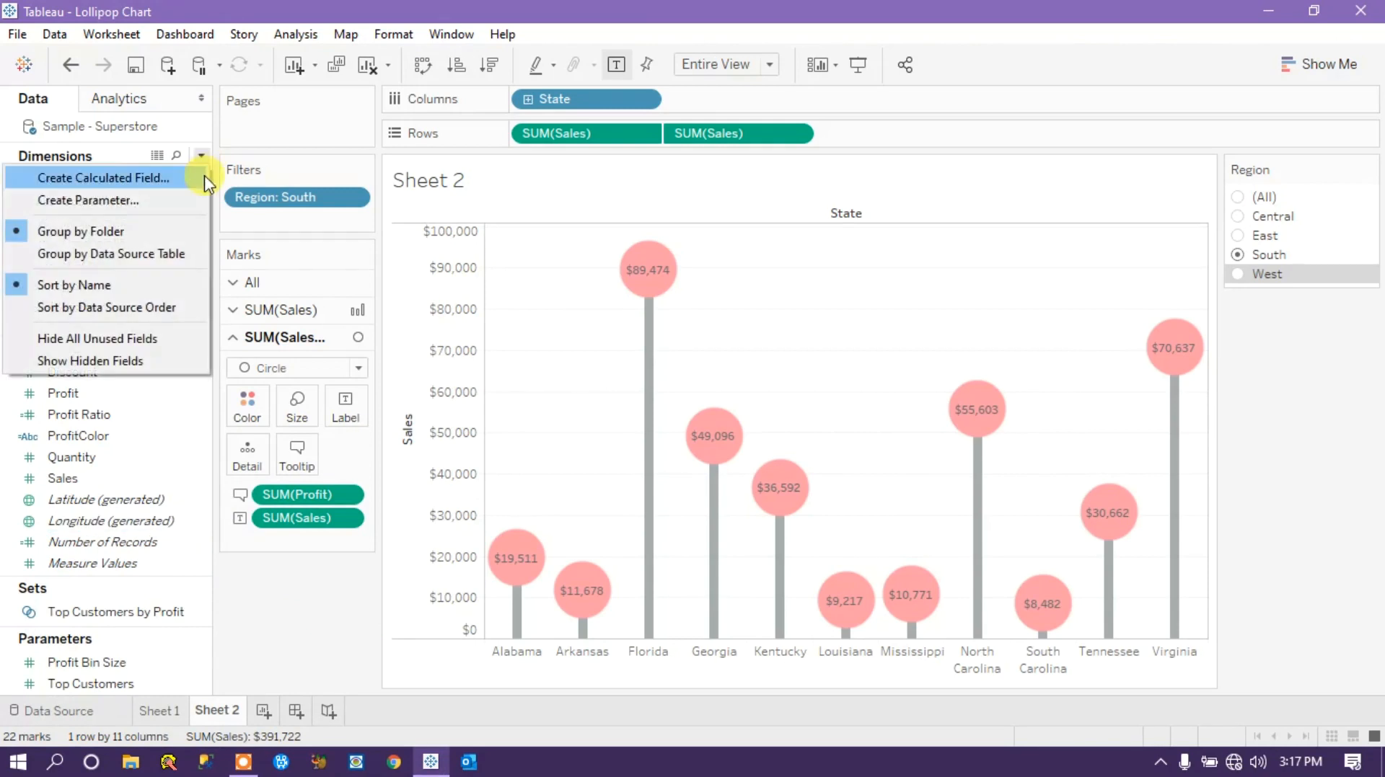
{"action": "left_click", "coordinate": [133, 184]}
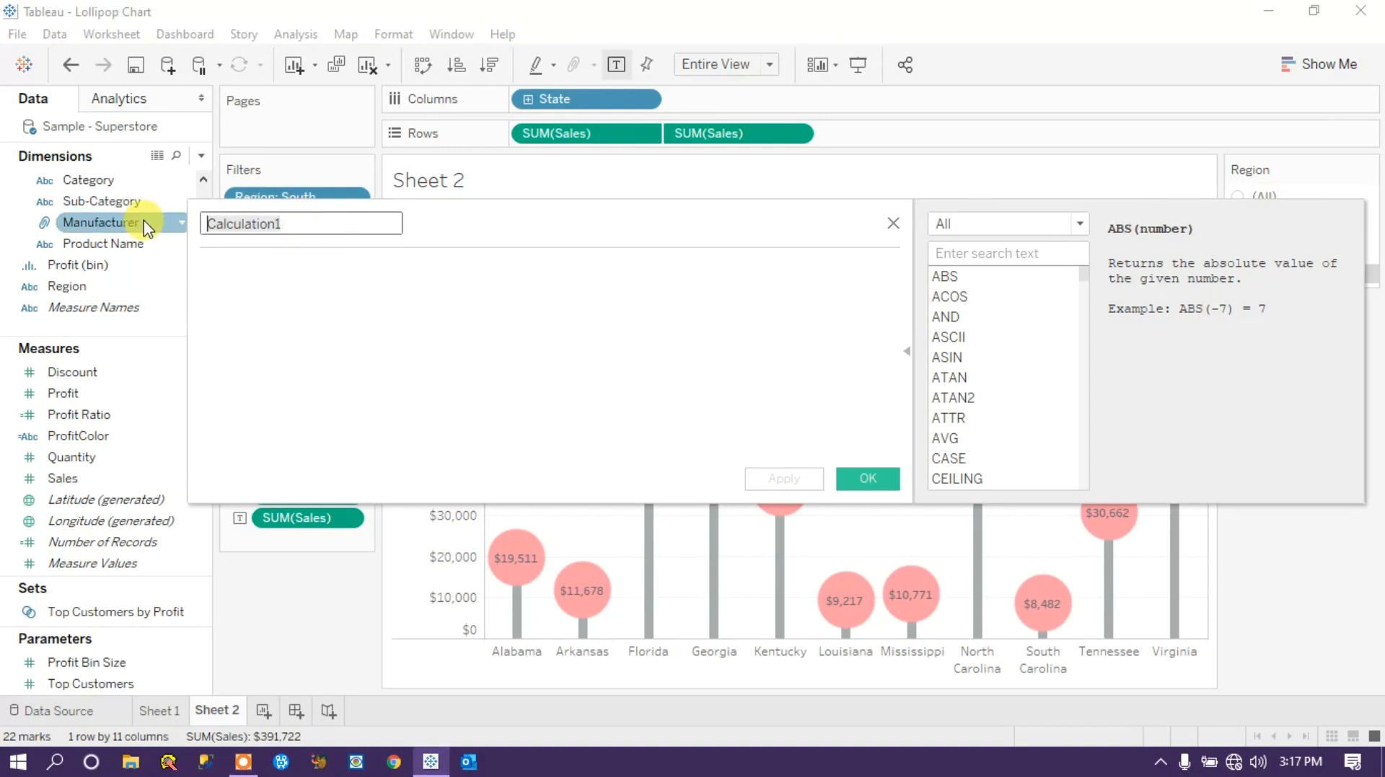
{"action": "type", "text": "P"}
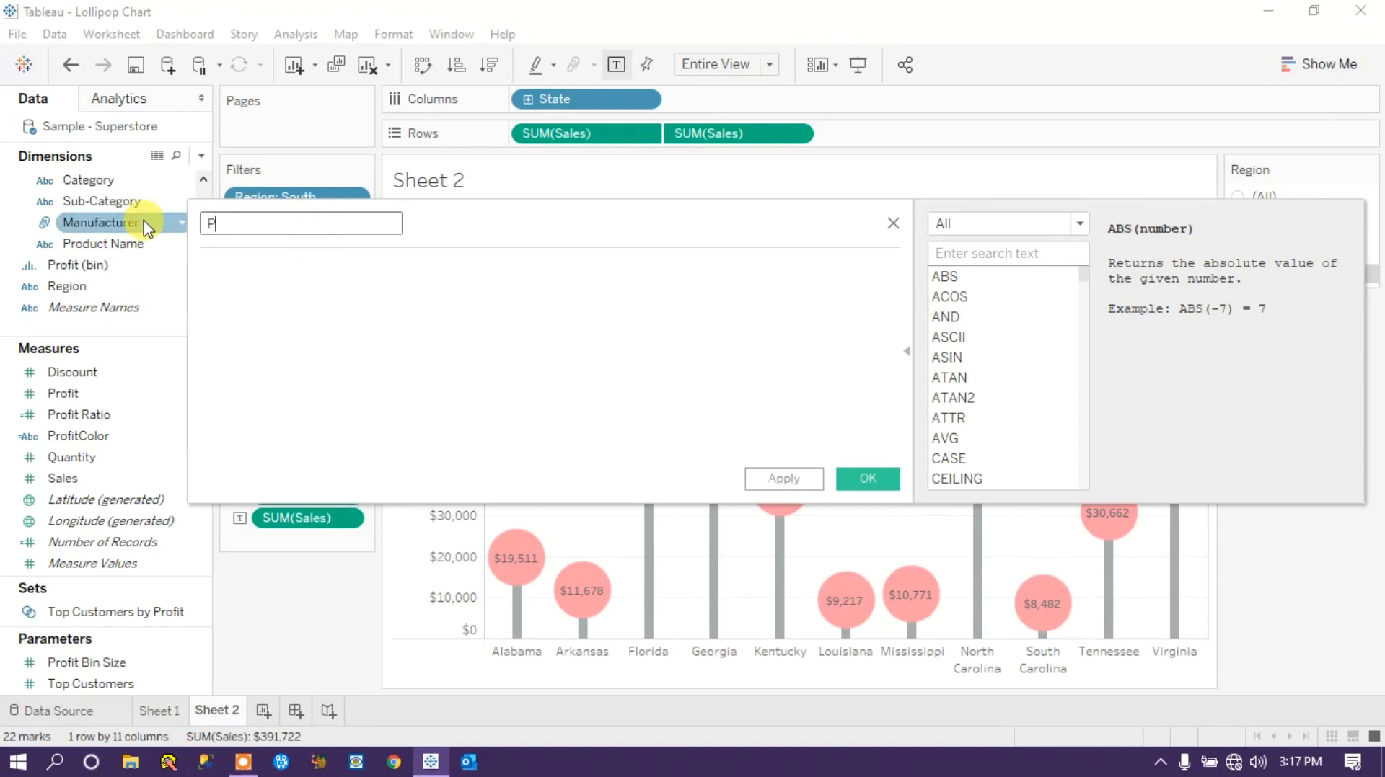
{"action": "type", "text": "roftCOlor"}
{"action": "key", "text": "BackSpace"}
{"action": "key", "text": "BackSpace"}
{"action": "key", "text": "BackSpace"}
{"action": "key", "text": "BackSpace"}
{"action": "key", "text": "BackSpace"}
{"action": "type", "text": "Color"}
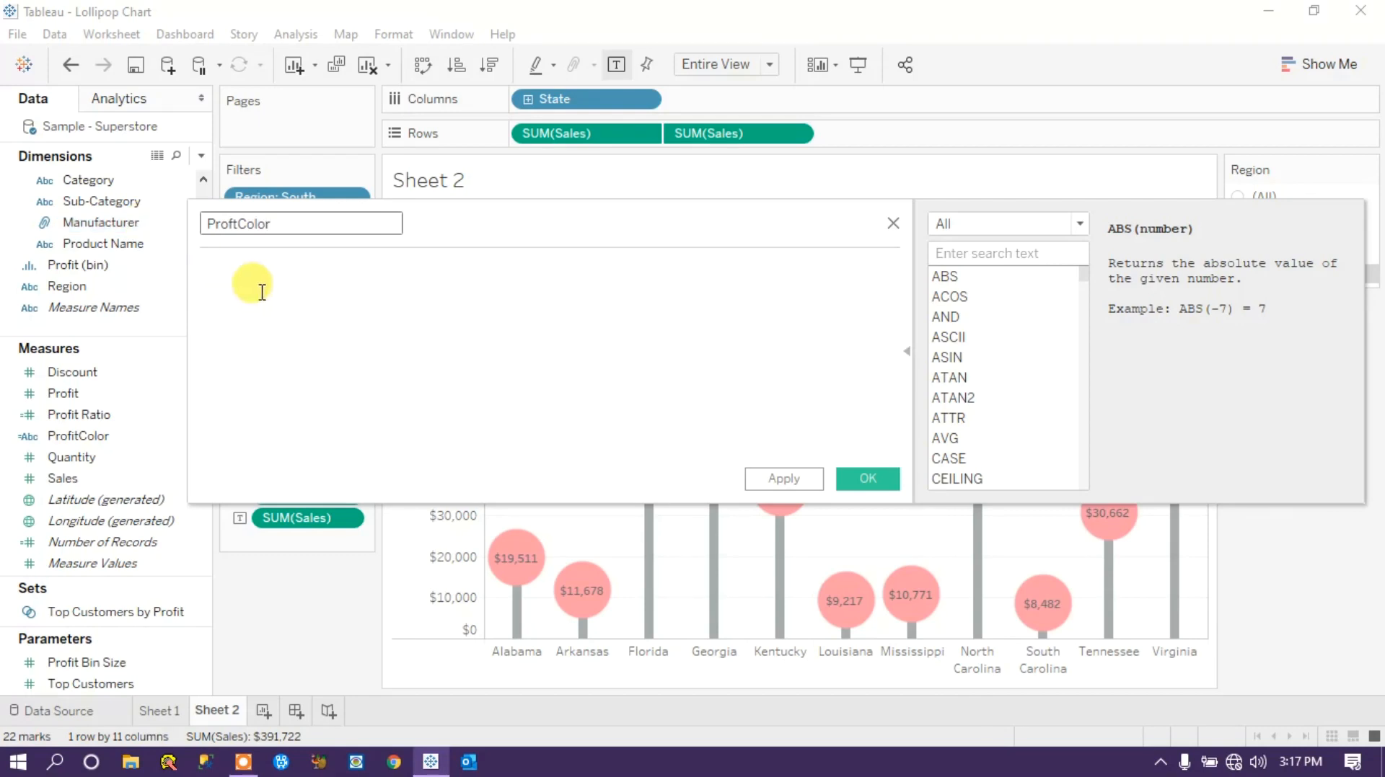
Enter the condition IF SUM([Profit])<0 THEN as the first line of the ProftColor formula.
{"action": "left_click", "coordinate": [237, 263]}
{"action": "type", "text": "IF"}
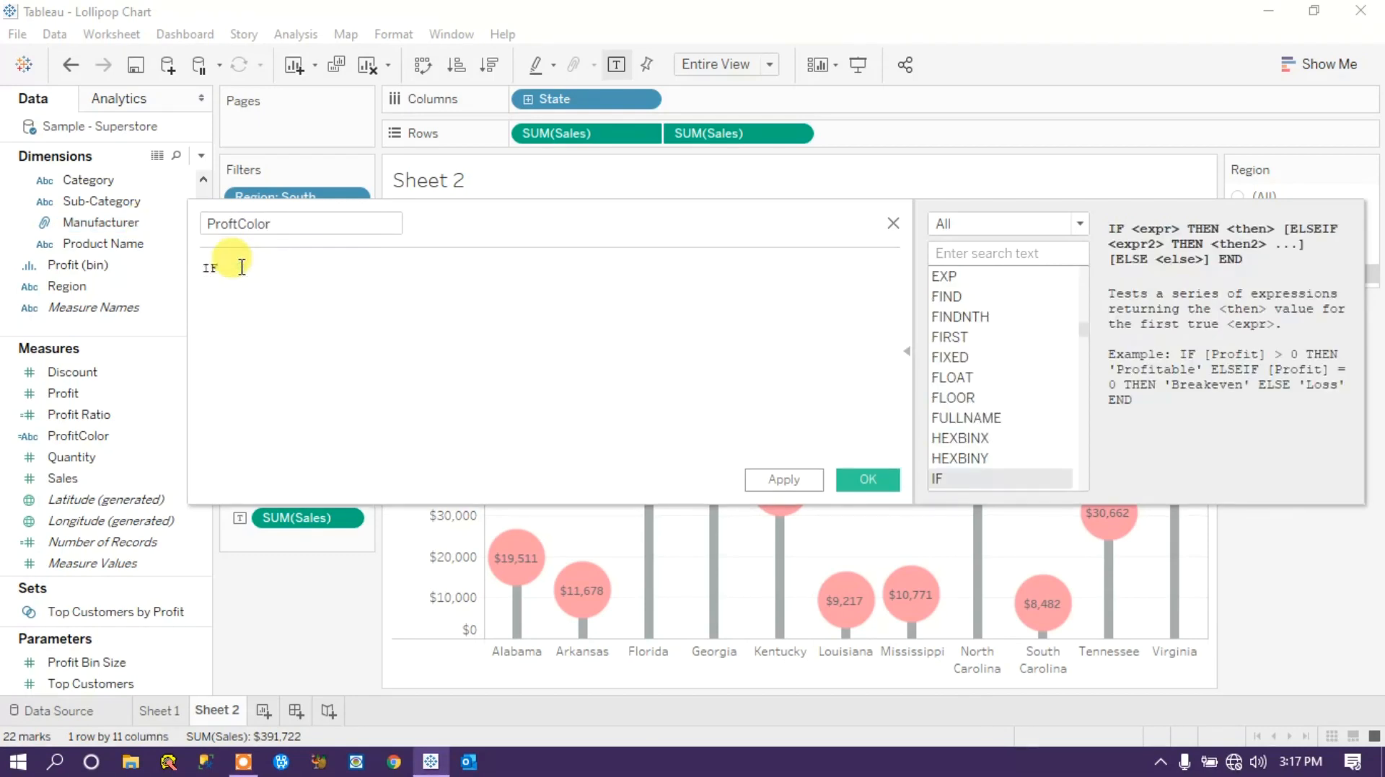
{"action": "type", "text": " SUM(pr"}
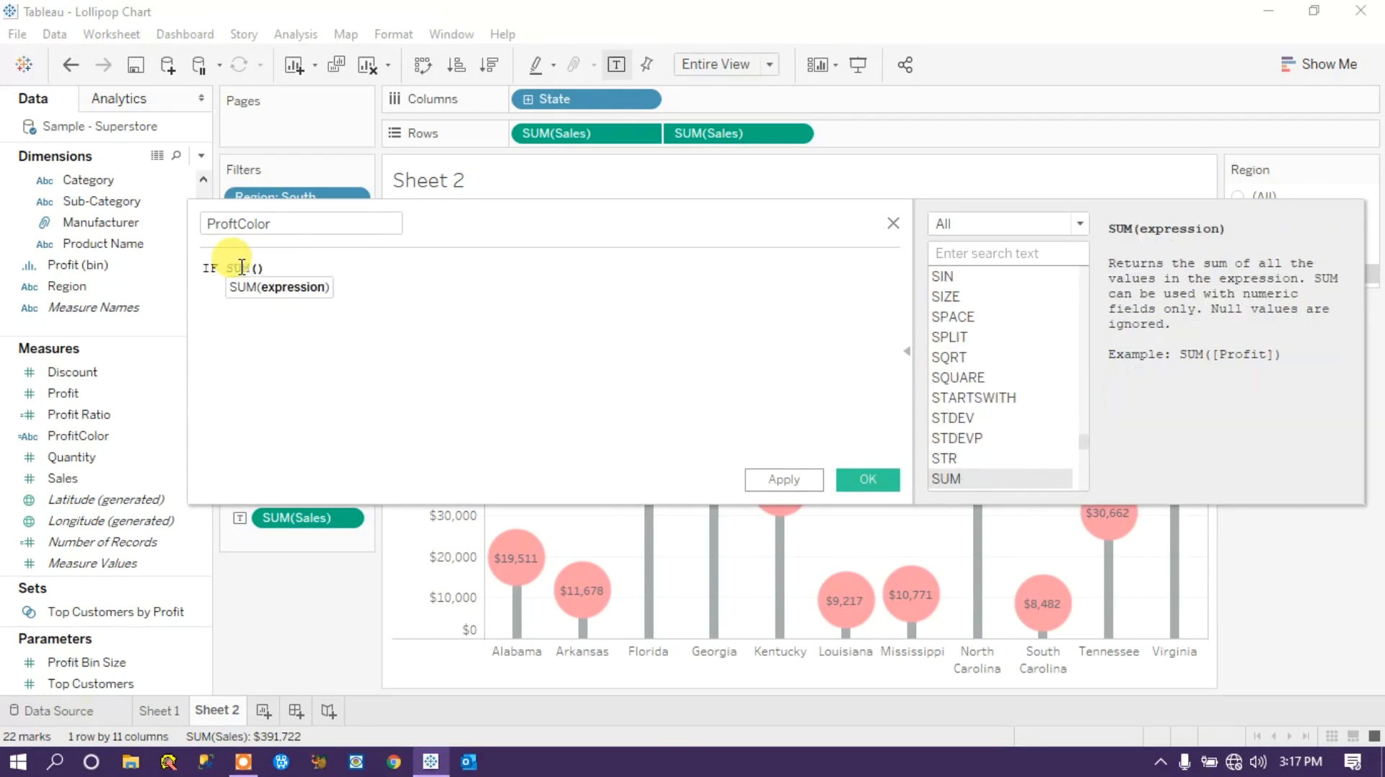
{"action": "type", "text": "or"}
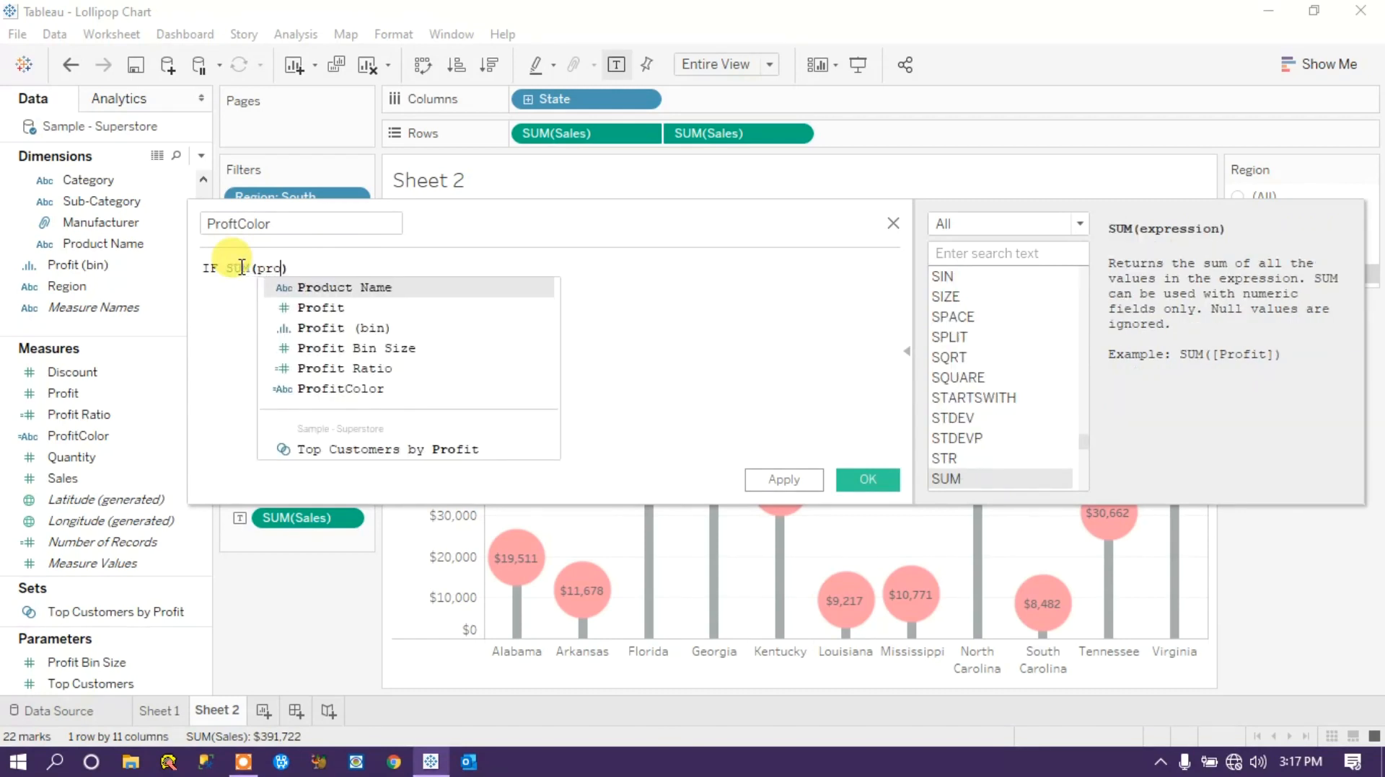
{"action": "key", "text": "BackSpace"}
{"action": "key", "text": "BackSpace"}
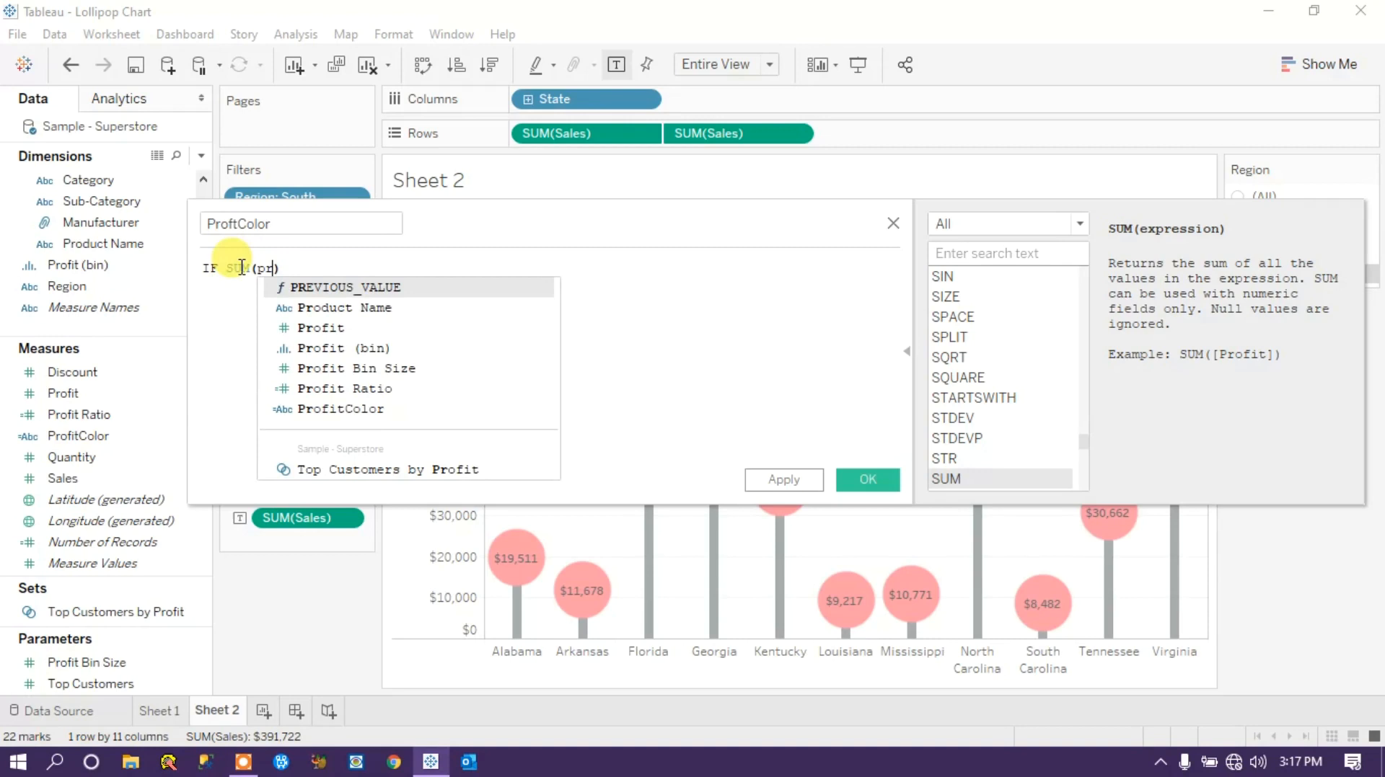
{"action": "key", "text": "Down"}
{"action": "key", "text": "Down"}
{"action": "key", "text": "Return"}
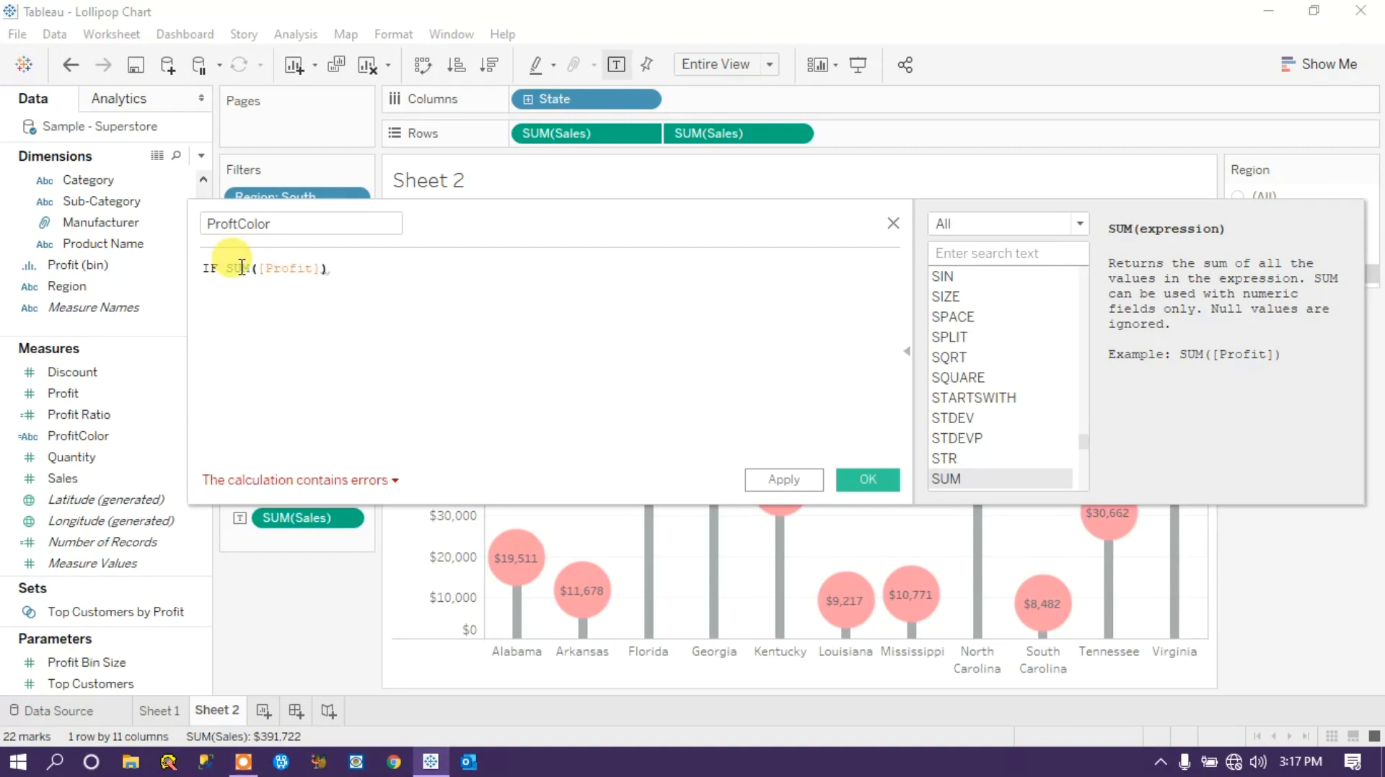
{"action": "type", "text": "<0 THEN"}
{"action": "key", "text": "Return"}
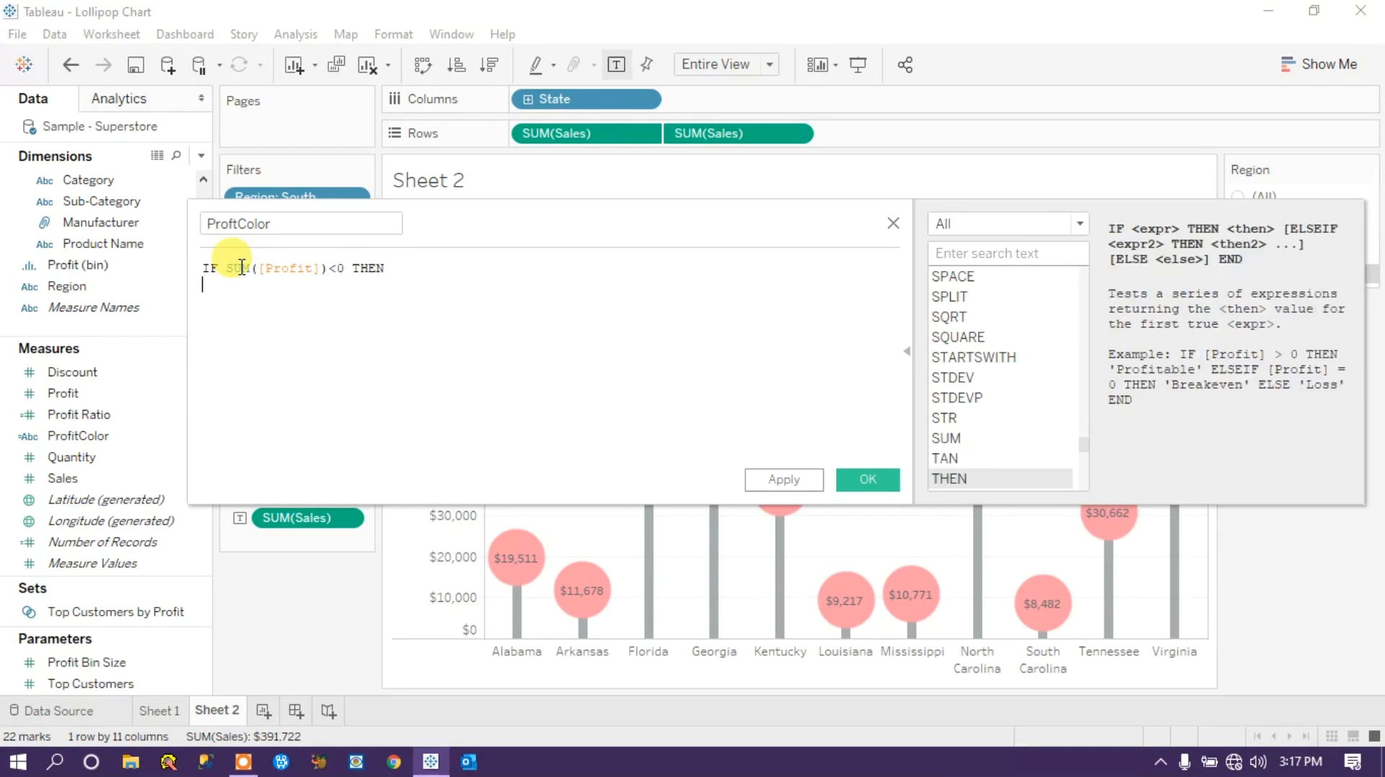
Complete the ProftColor formula with 'Negative' ELSE 'Positive' END on separate lines and save the calculated field.
{"action": "type", "text": "'Red"}
{"action": "key", "text": "BackSpace"}
{"action": "key", "text": "BackSpace"}
{"action": "key", "text": "BackSpace"}
{"action": "type", "text": "Les"}
{"action": "key", "text": "BackSpace"}
{"action": "key", "text": "BackSpace"}
{"action": "type", "text": "Negati"}
{"action": "type", "text": "ce"}
{"action": "key", "text": "BackSpace"}
{"action": "key", "text": "BackSpace"}
{"action": "type", "text": "ve' ELSE 'Positive'"}
{"action": "key", "text": "Return"}
{"action": "type", "text": "END"}
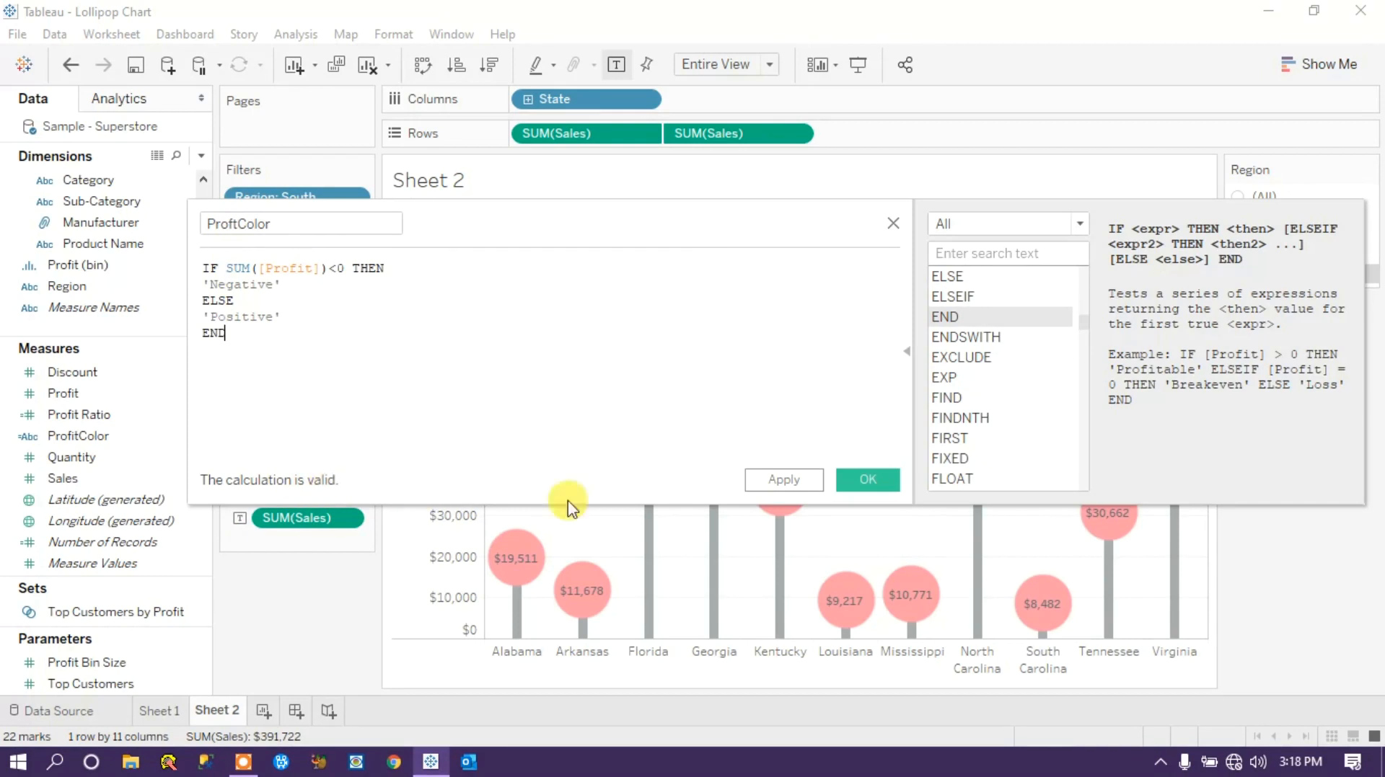
{"action": "left_click", "coordinate": [784, 480]}
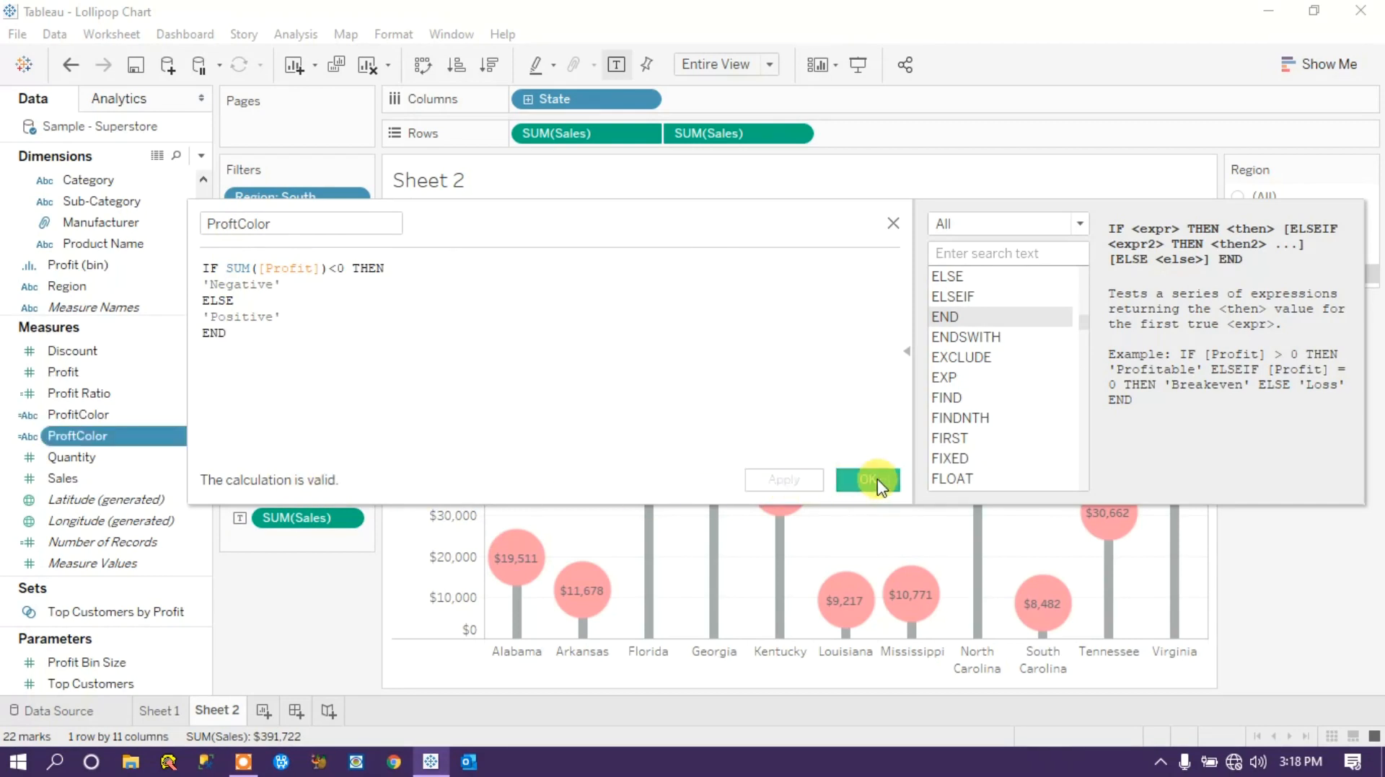
{"action": "left_click", "coordinate": [867, 479]}
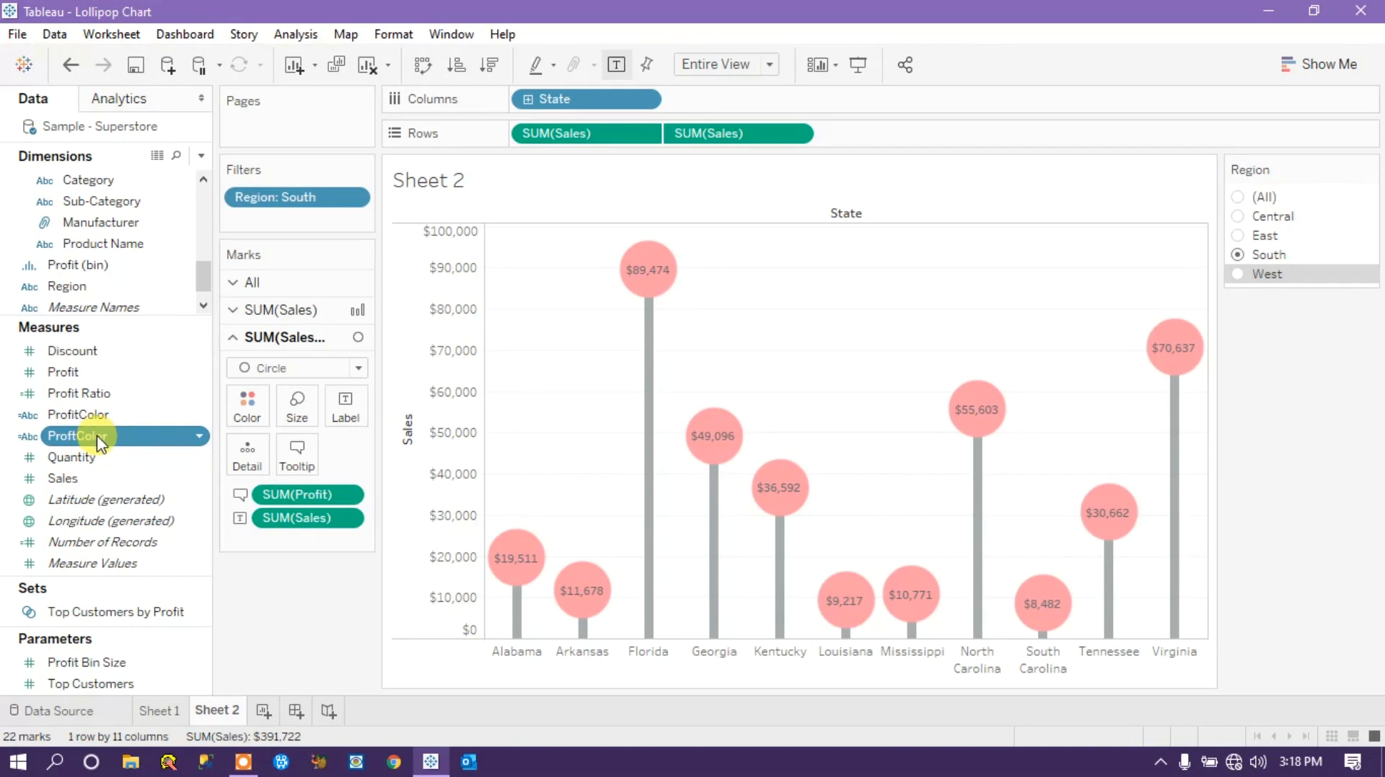
Review the formula of the ProftColor calculated field and close it without changes.
{"action": "mouse_move", "coordinate": [642, 271]}
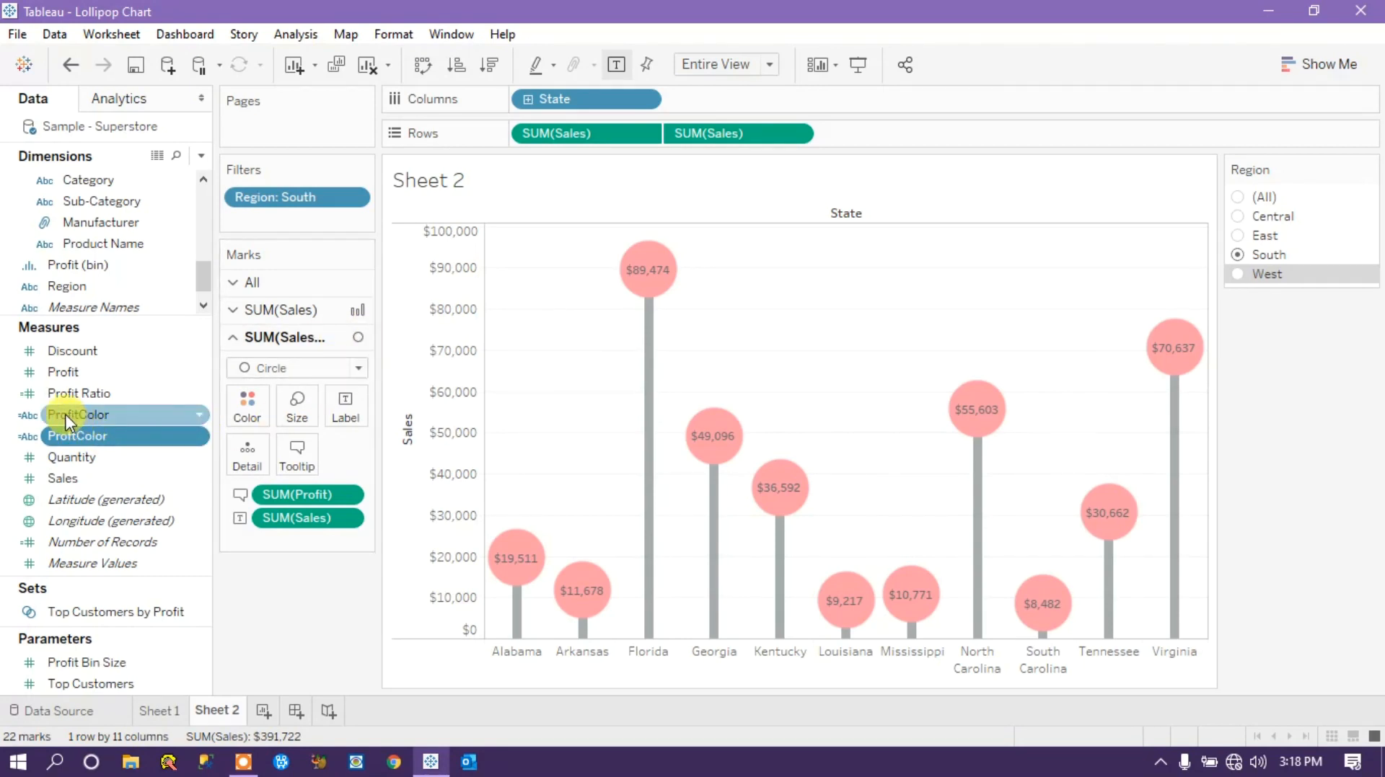
{"action": "left_click_drag", "start_coordinate": [79, 416], "coordinate": [90, 421]}
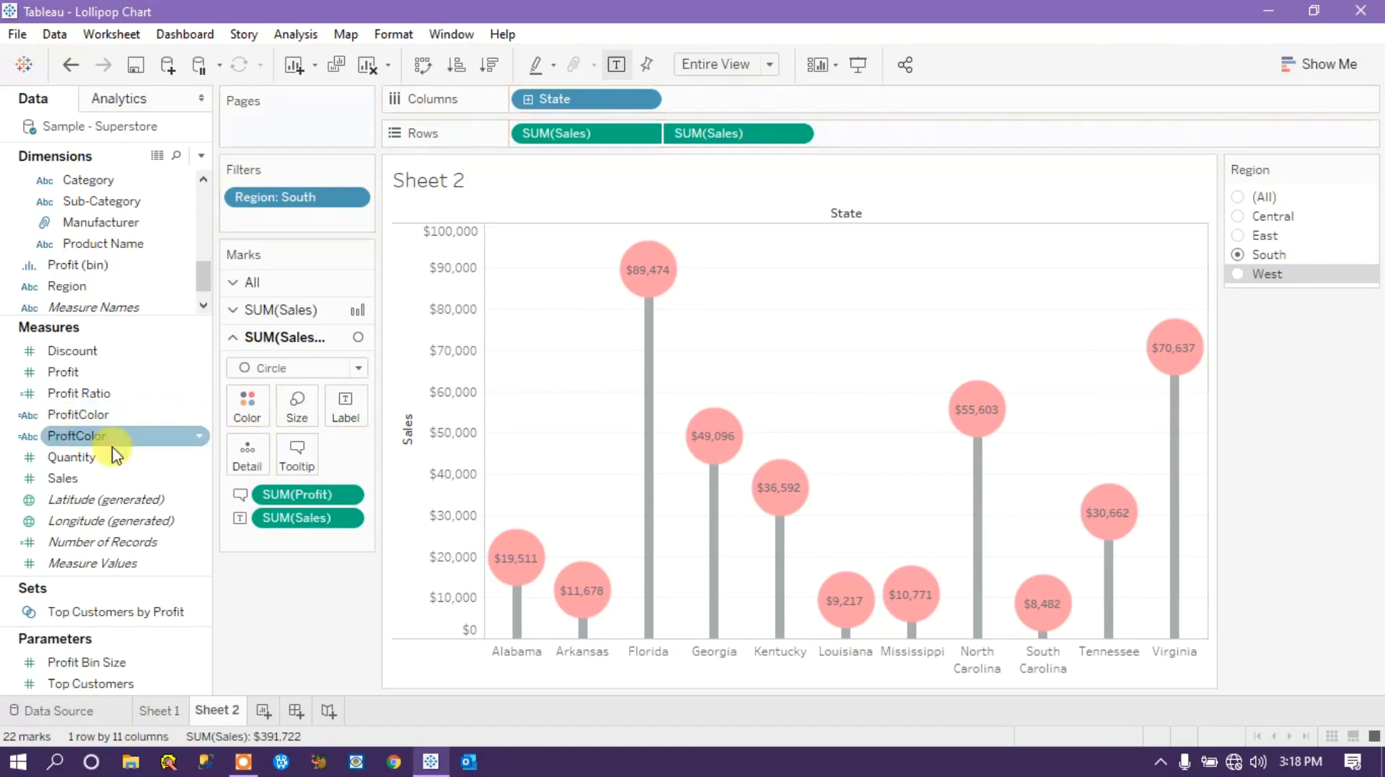
{"action": "left_click", "coordinate": [200, 447]}
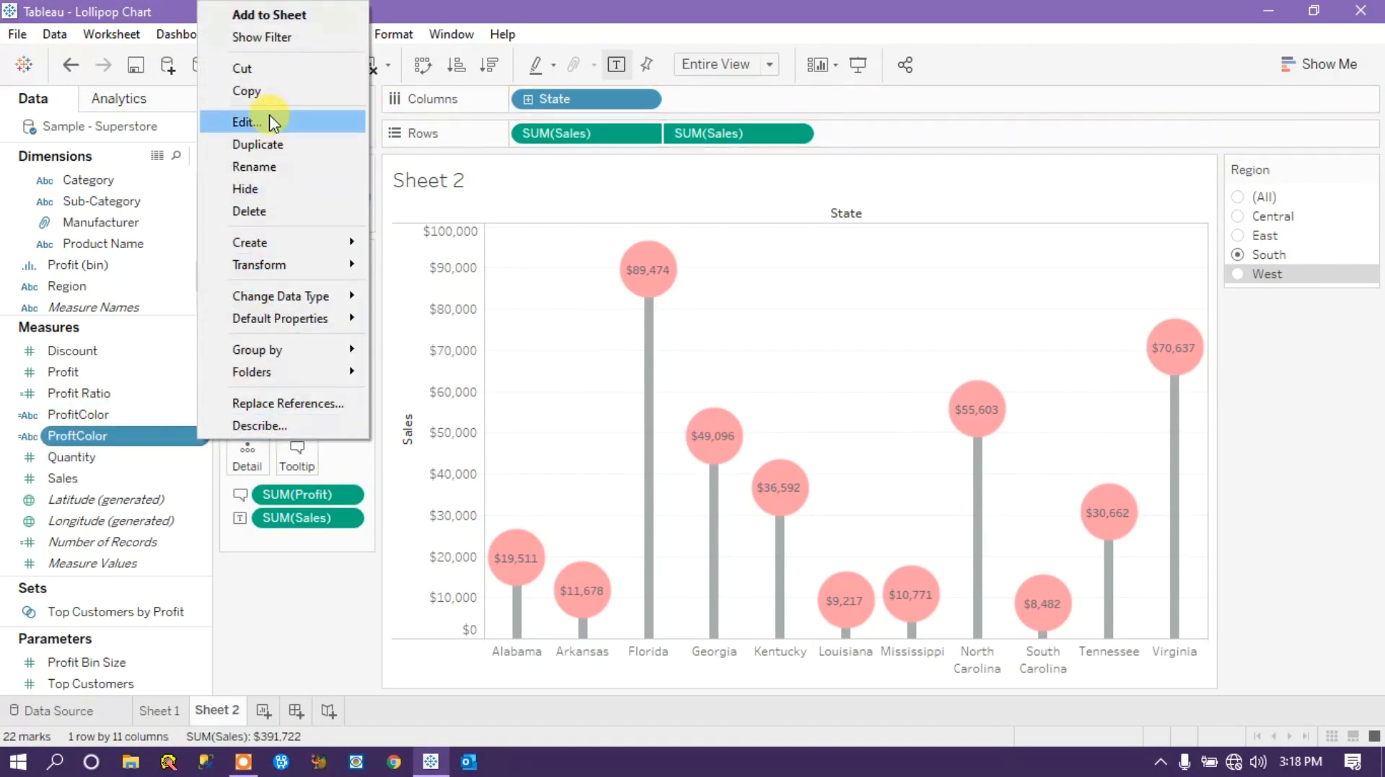
{"action": "left_click", "coordinate": [268, 116]}
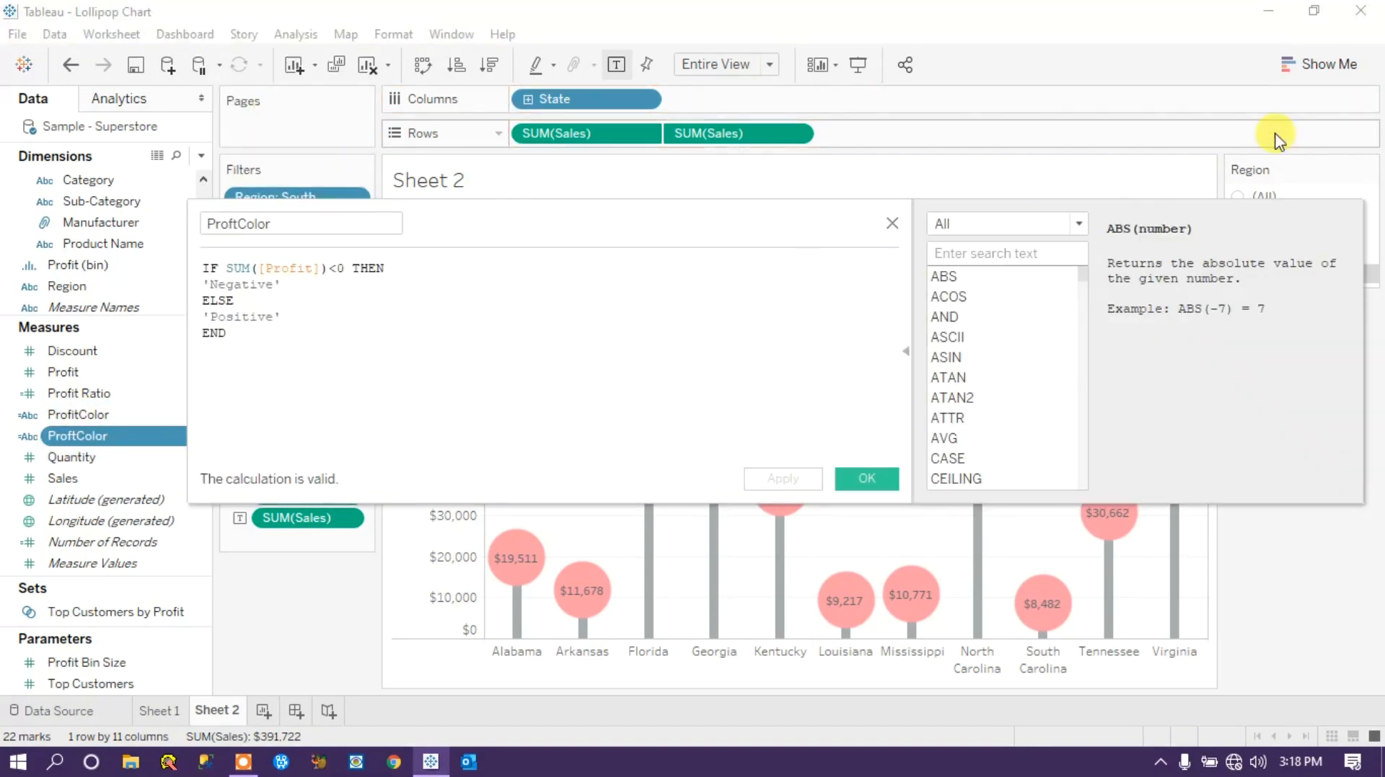
{"action": "left_click", "coordinate": [892, 223]}
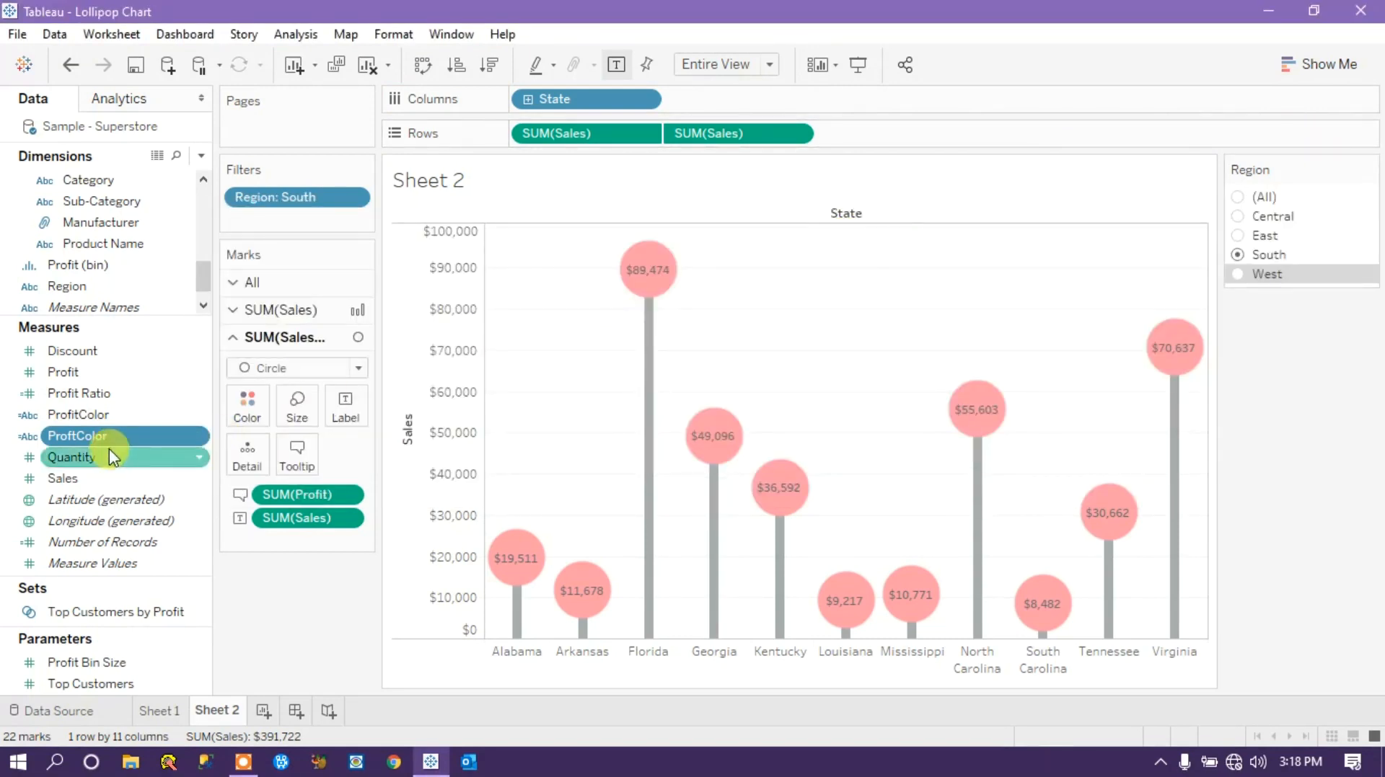
Color the circle marks of the second SUM(Sales) measure by the ProftColor field.
{"action": "left_click_drag", "start_coordinate": [93, 444], "coordinate": [249, 417]}
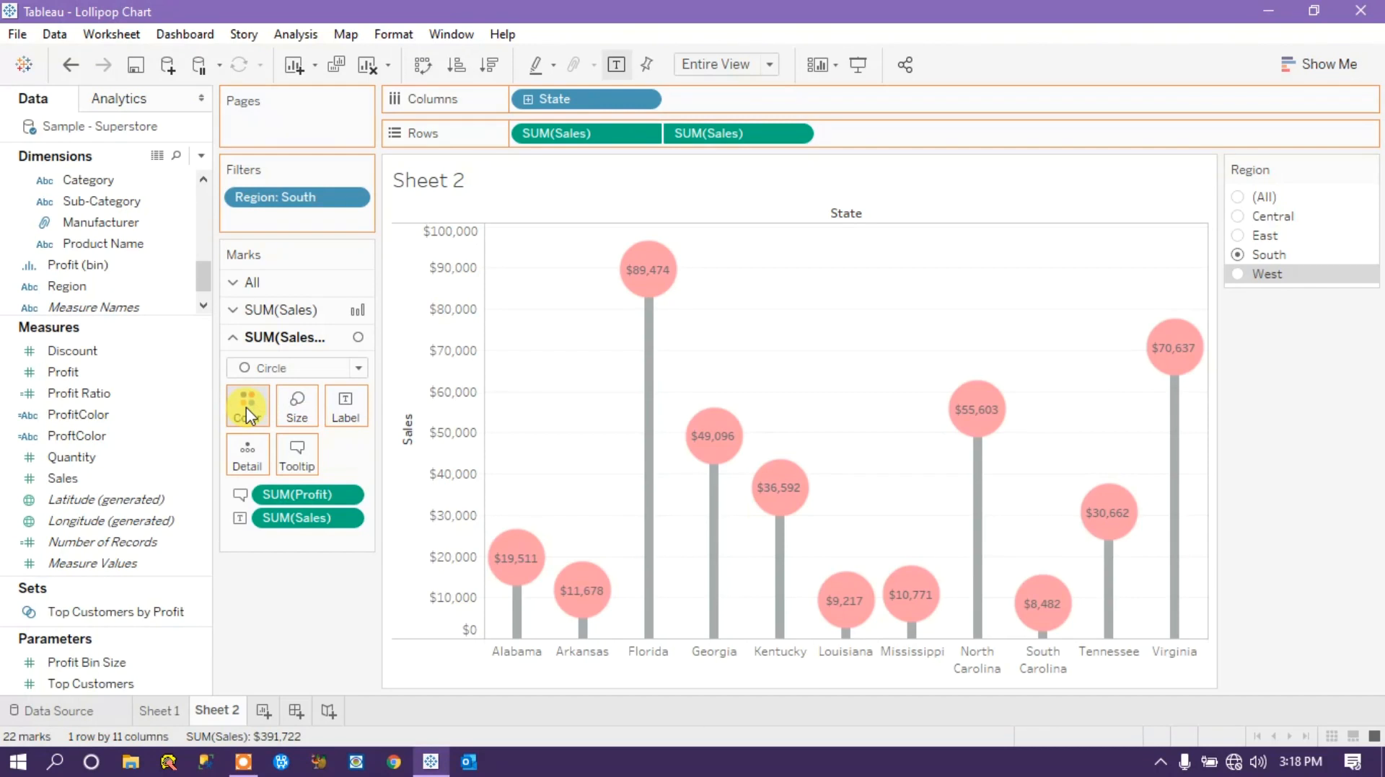
Assign ProftColor as the circles' color encoding and check the tooltips of the Georgia and Tennessee circles.
{"action": "left_click_drag", "start_coordinate": [248, 416], "coordinate": [247, 418]}
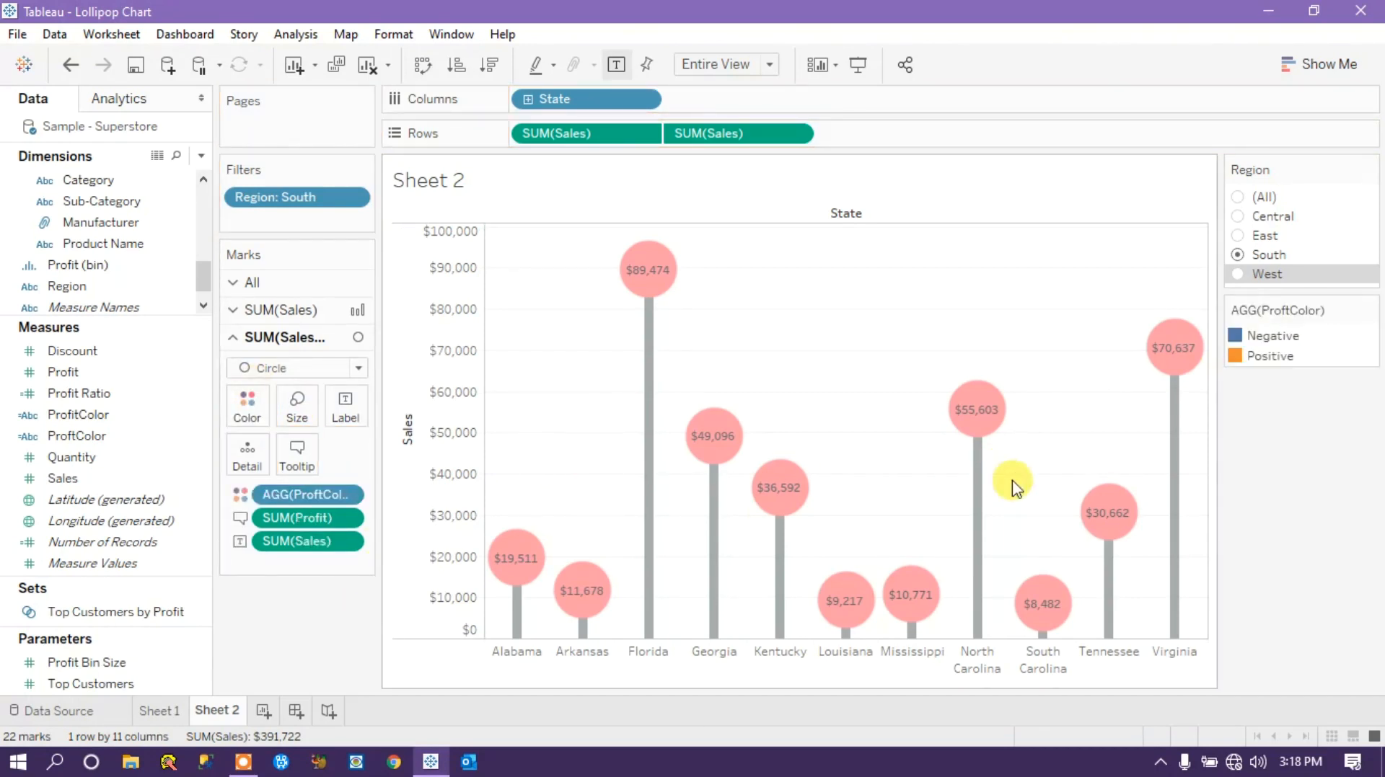
{"action": "mouse_move", "coordinate": [703, 440]}
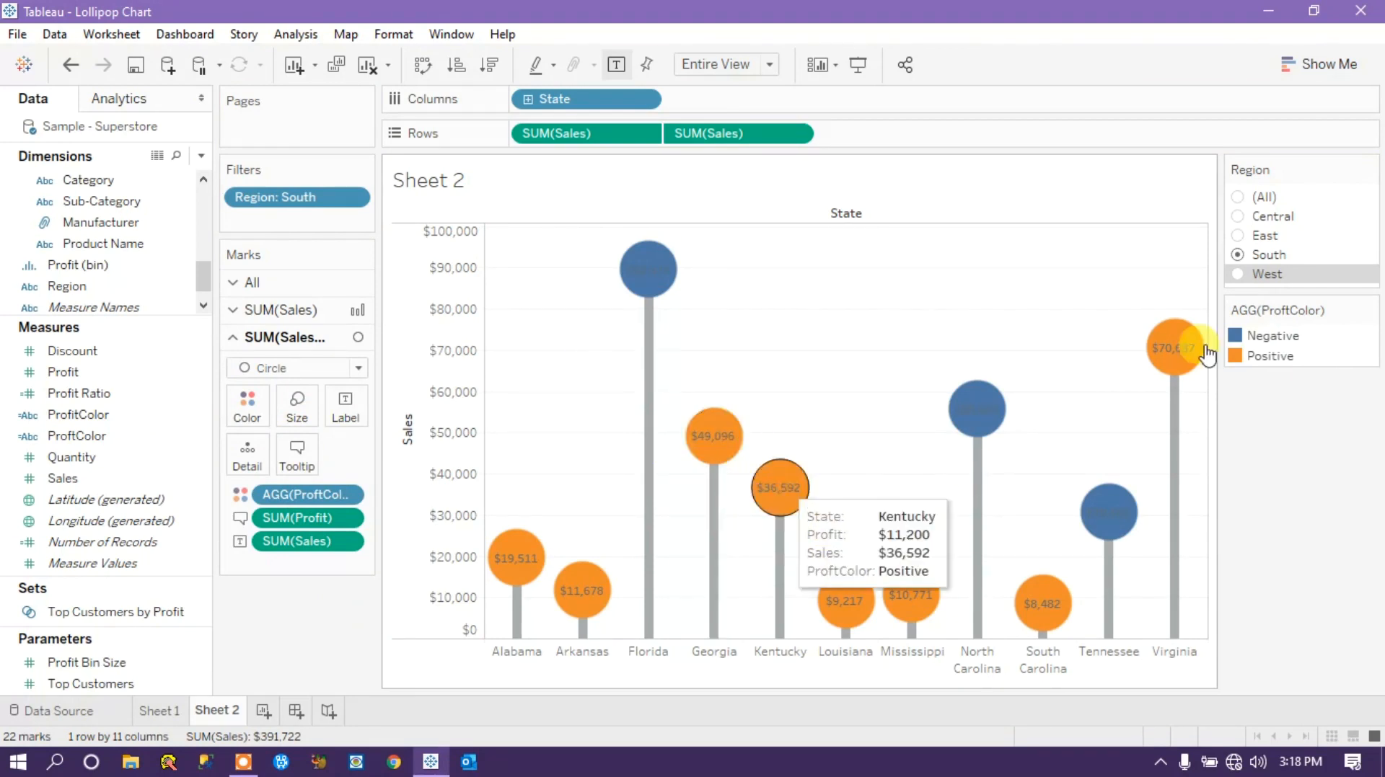
{"action": "mouse_move", "coordinate": [1114, 528]}
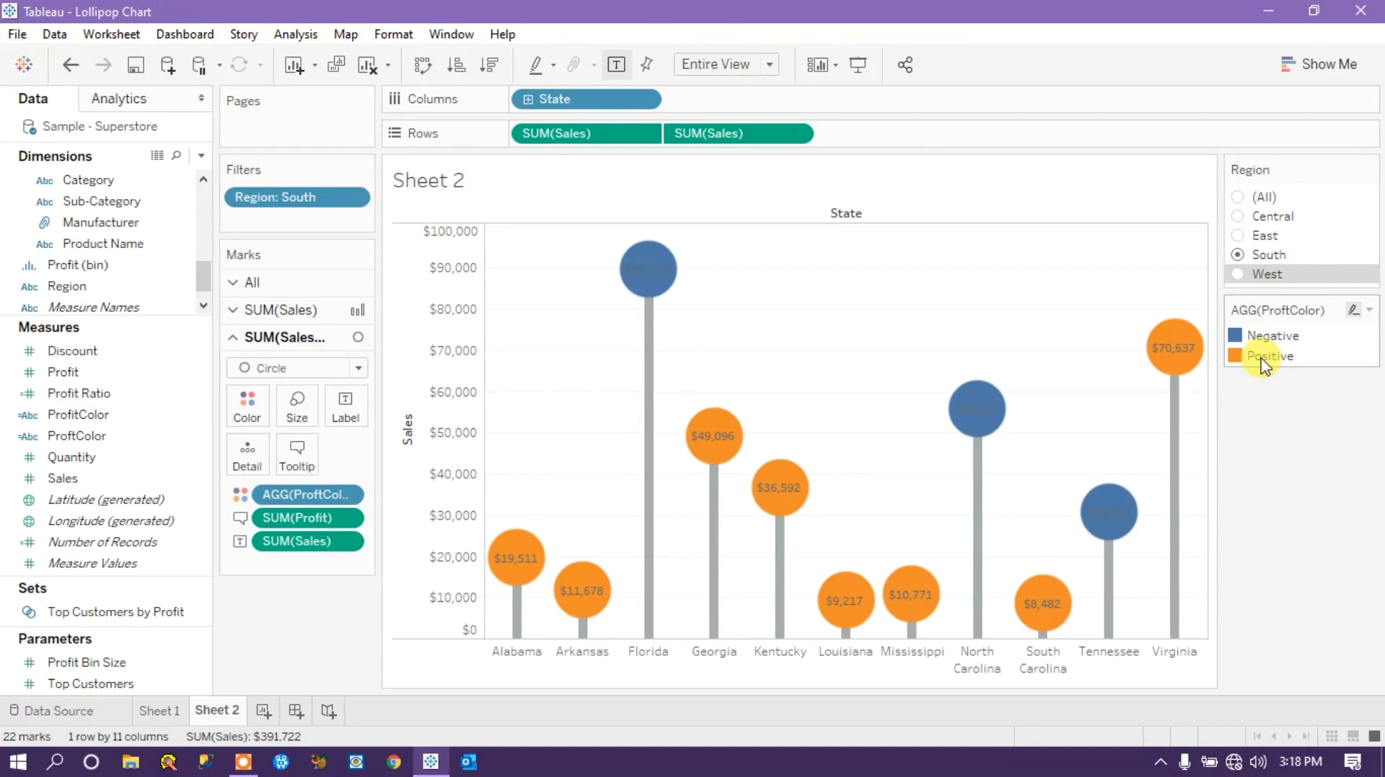
Change the ProftColor legend's Positive color to yellow from the Automatic palette and apply it.
{"action": "left_click", "coordinate": [1370, 310]}
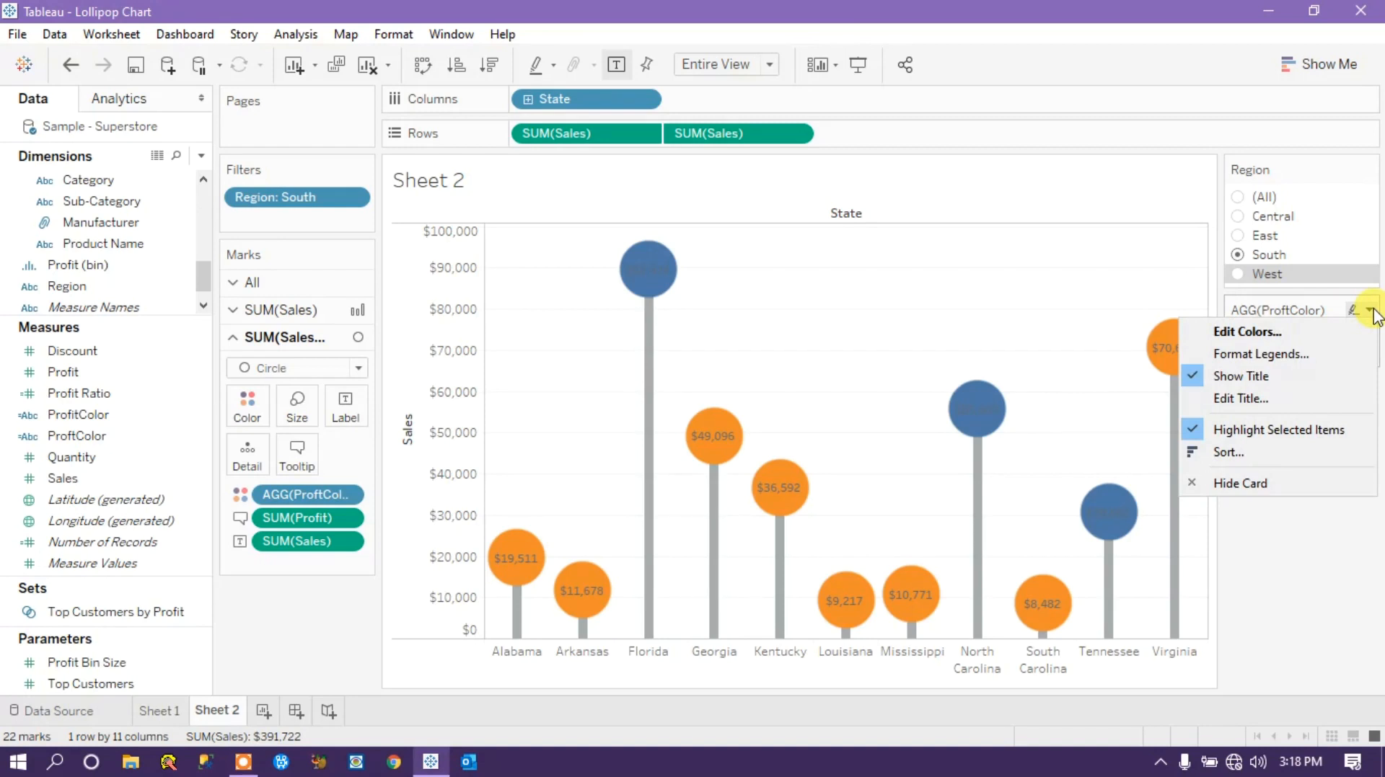
{"action": "left_click", "coordinate": [1325, 534]}
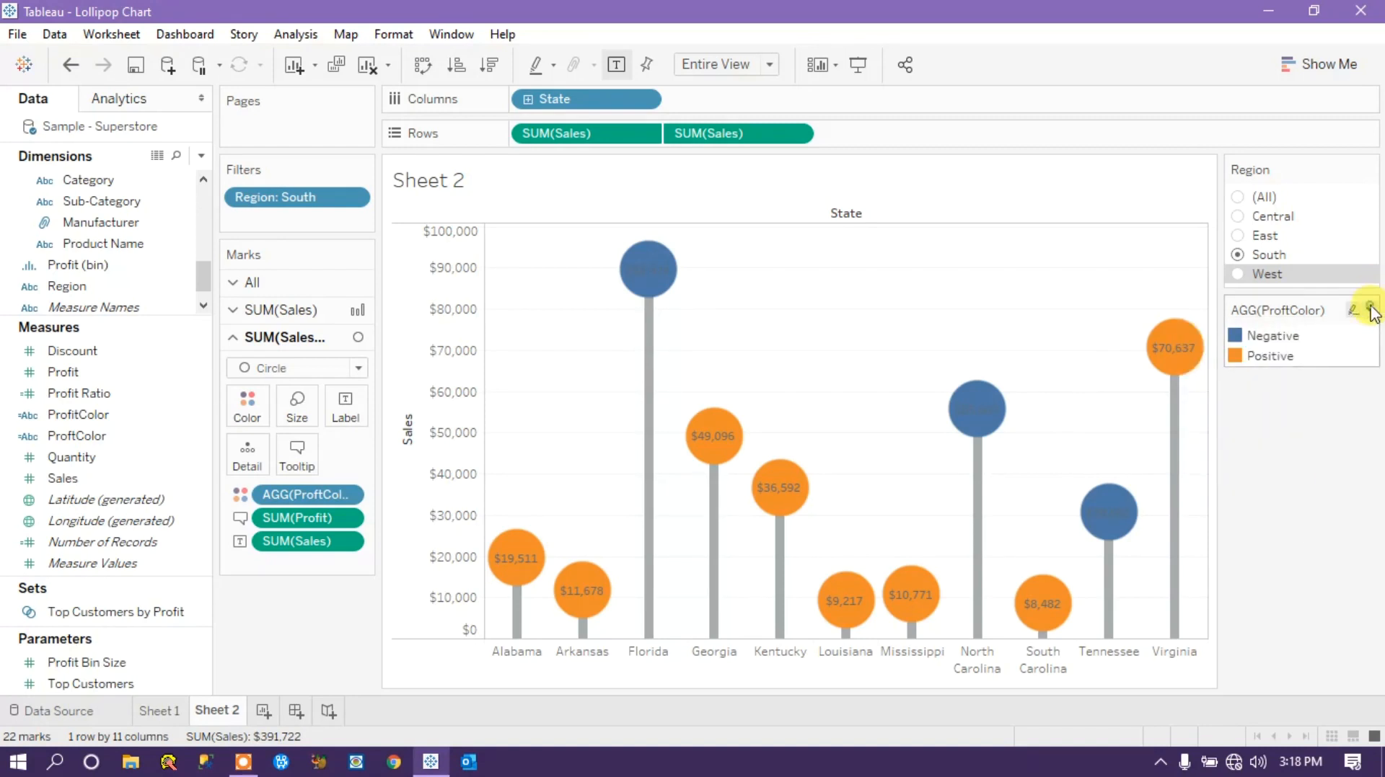
{"action": "left_click", "coordinate": [1370, 310]}
{"action": "left_click", "coordinate": [1235, 331]}
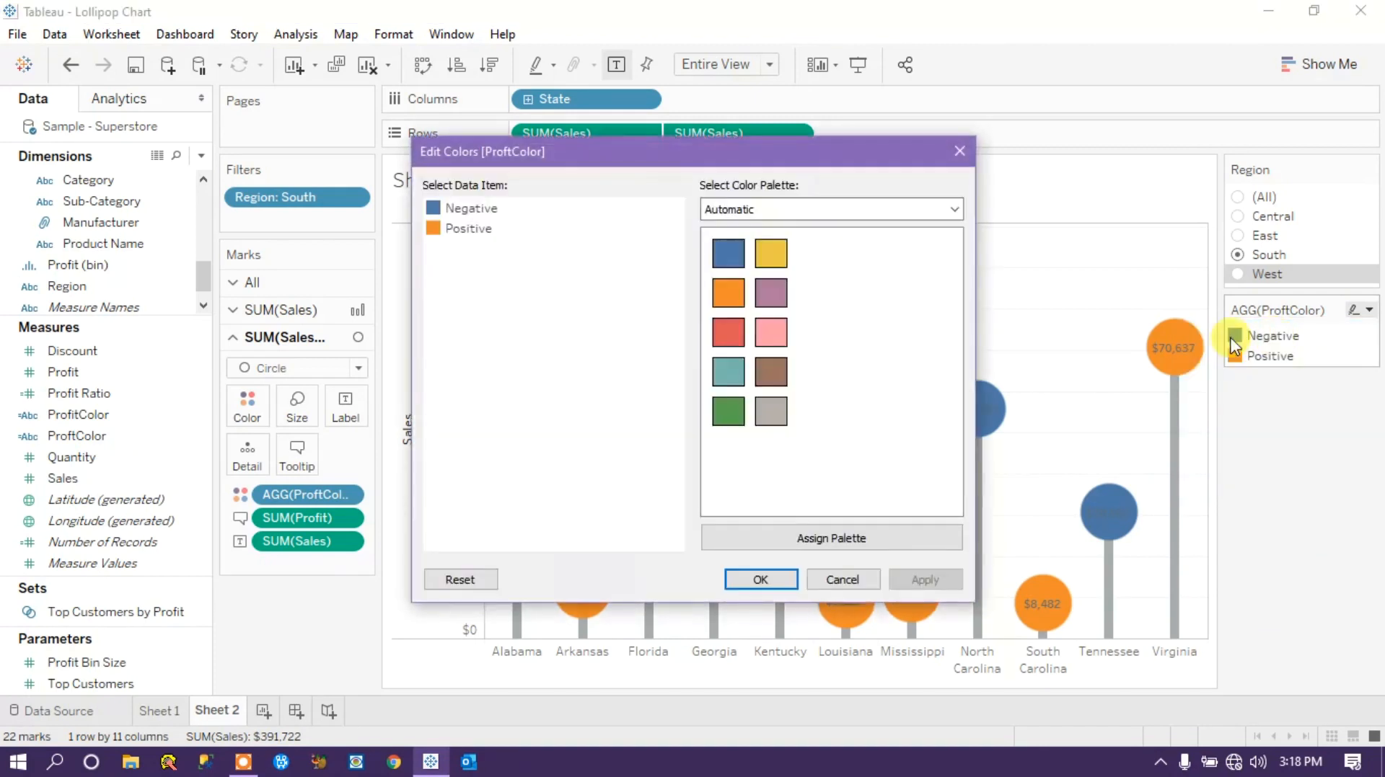
{"action": "left_click_drag", "start_coordinate": [662, 144], "coordinate": [296, 119]}
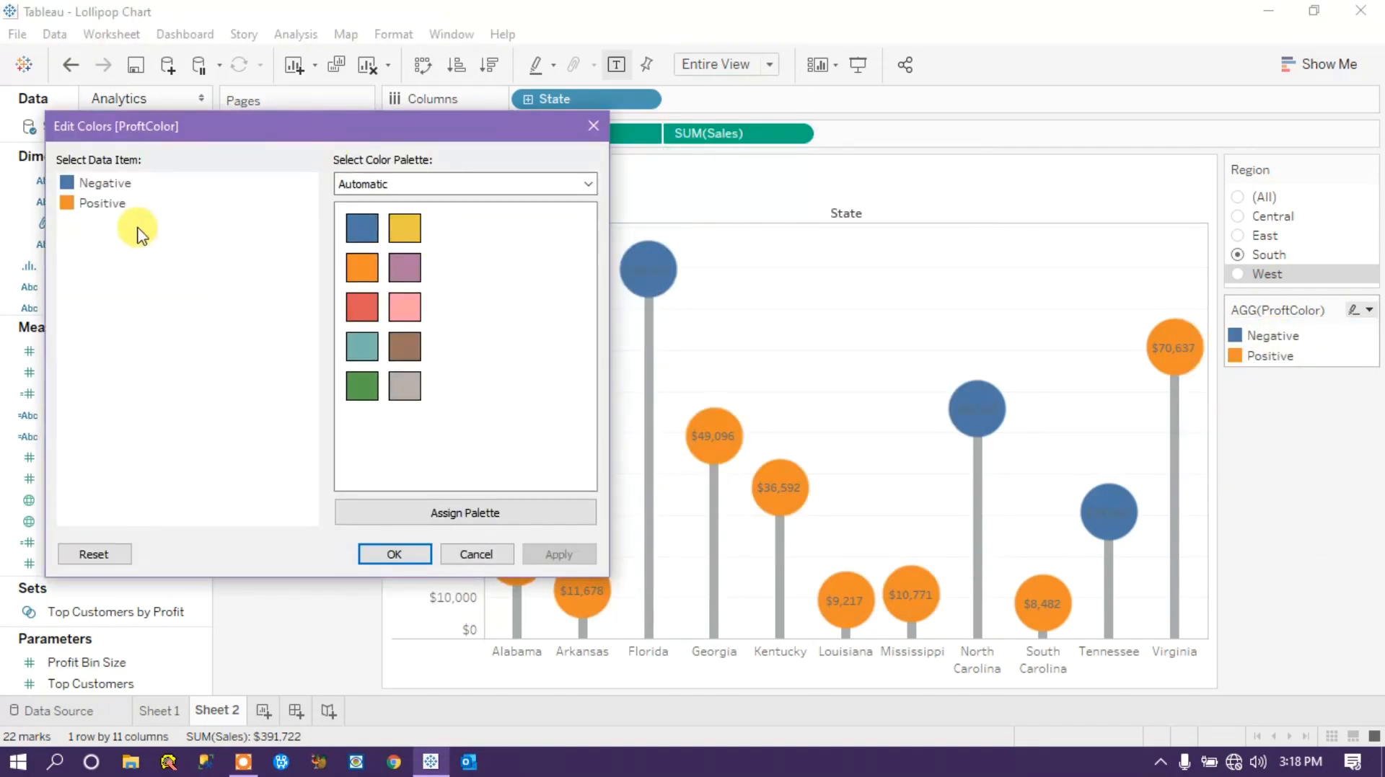
{"action": "left_click", "coordinate": [102, 185]}
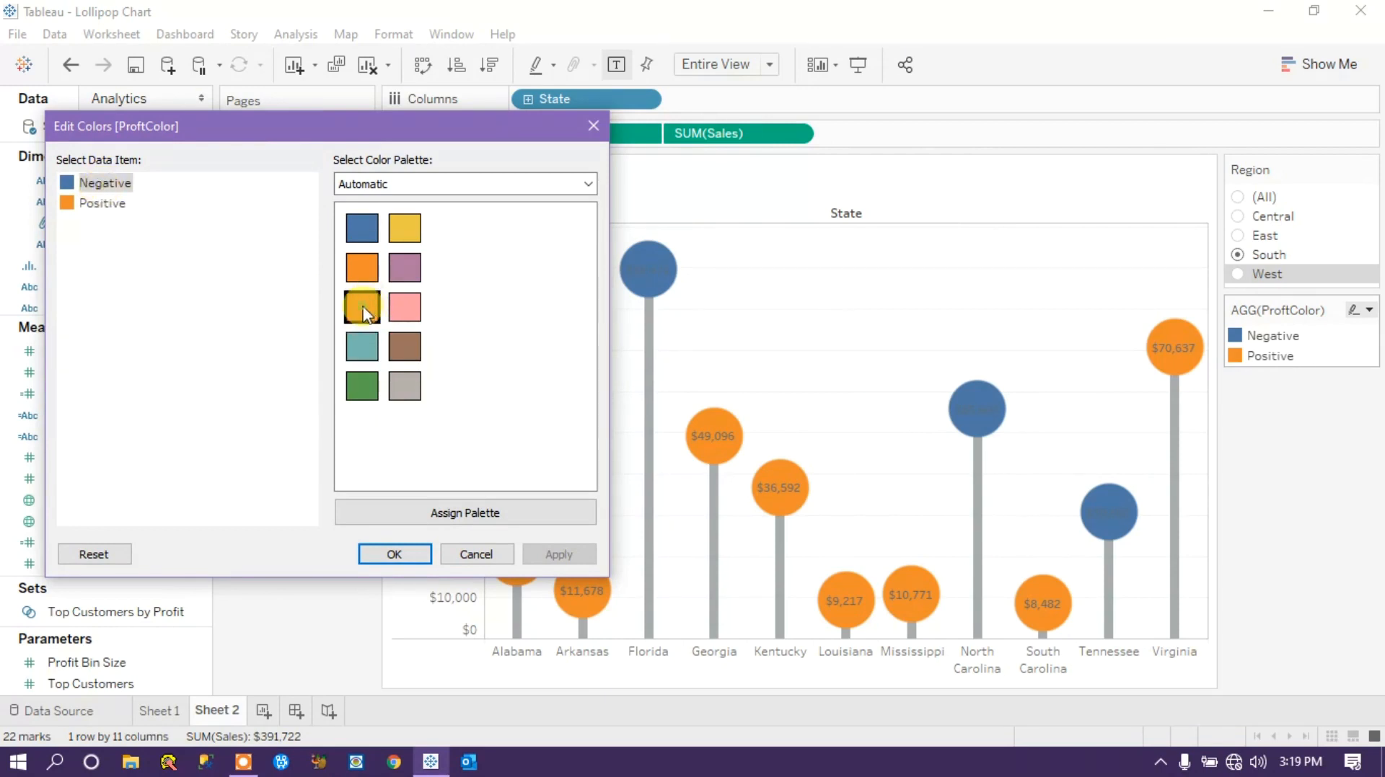
{"action": "left_click", "coordinate": [67, 203]}
{"action": "left_click", "coordinate": [402, 230]}
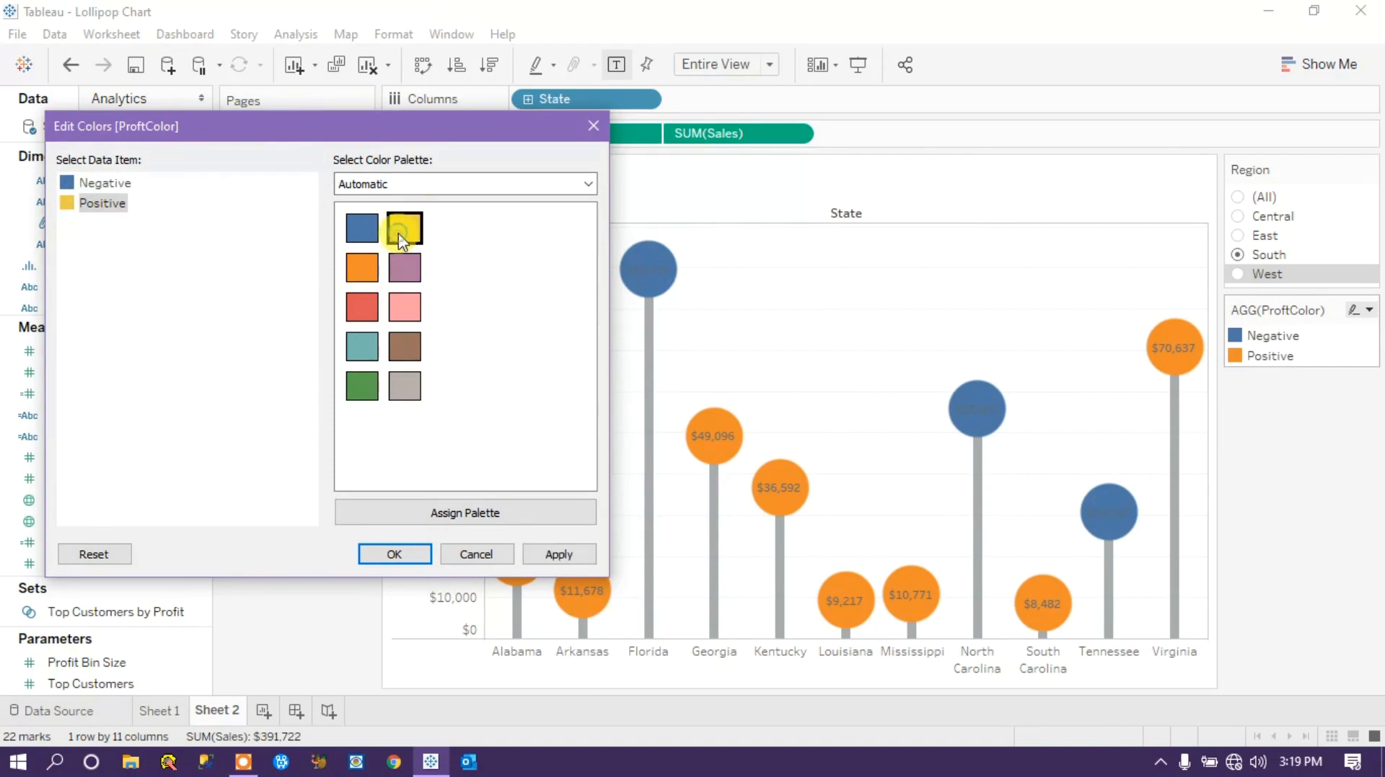
{"action": "left_click", "coordinate": [557, 555]}
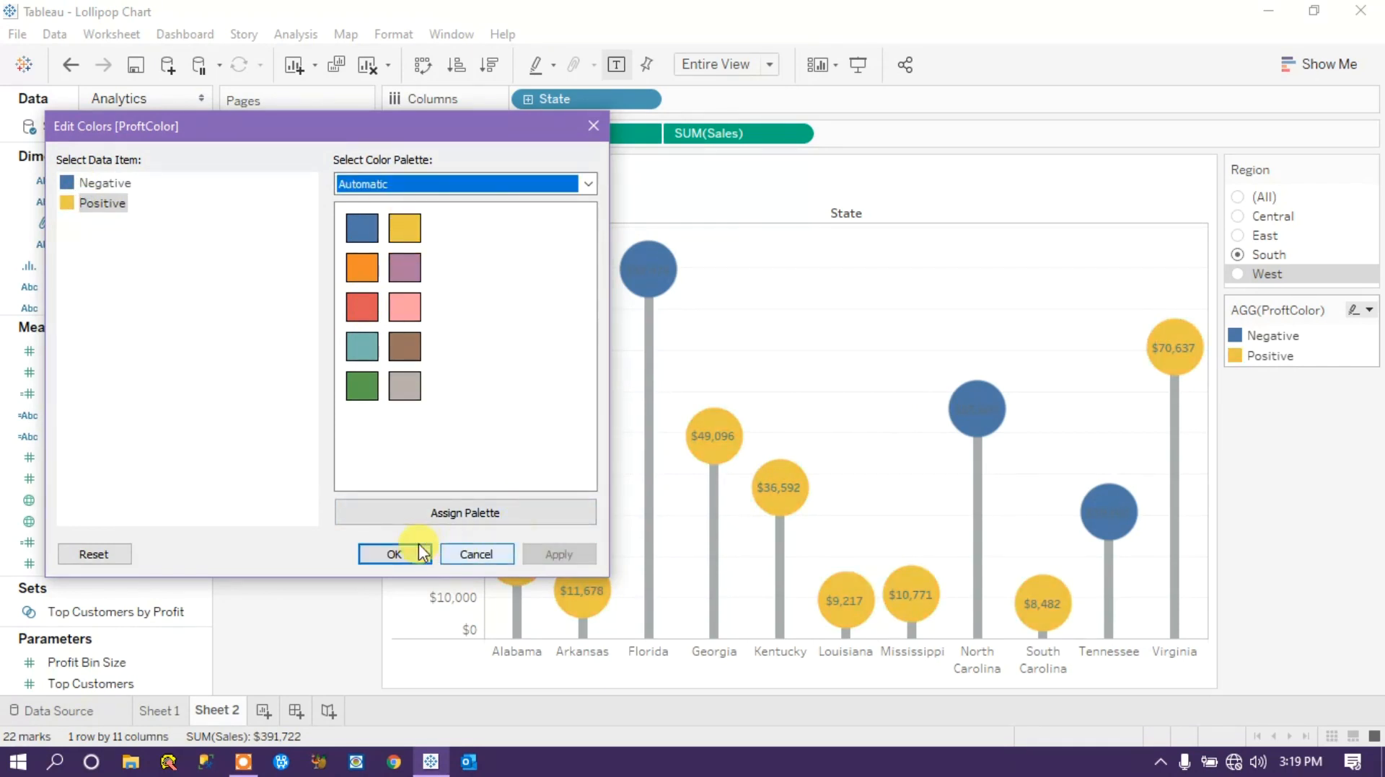
Set the Negative item of ProftColor to red (#E15759) and confirm the color changes.
{"action": "left_click", "coordinate": [105, 185]}
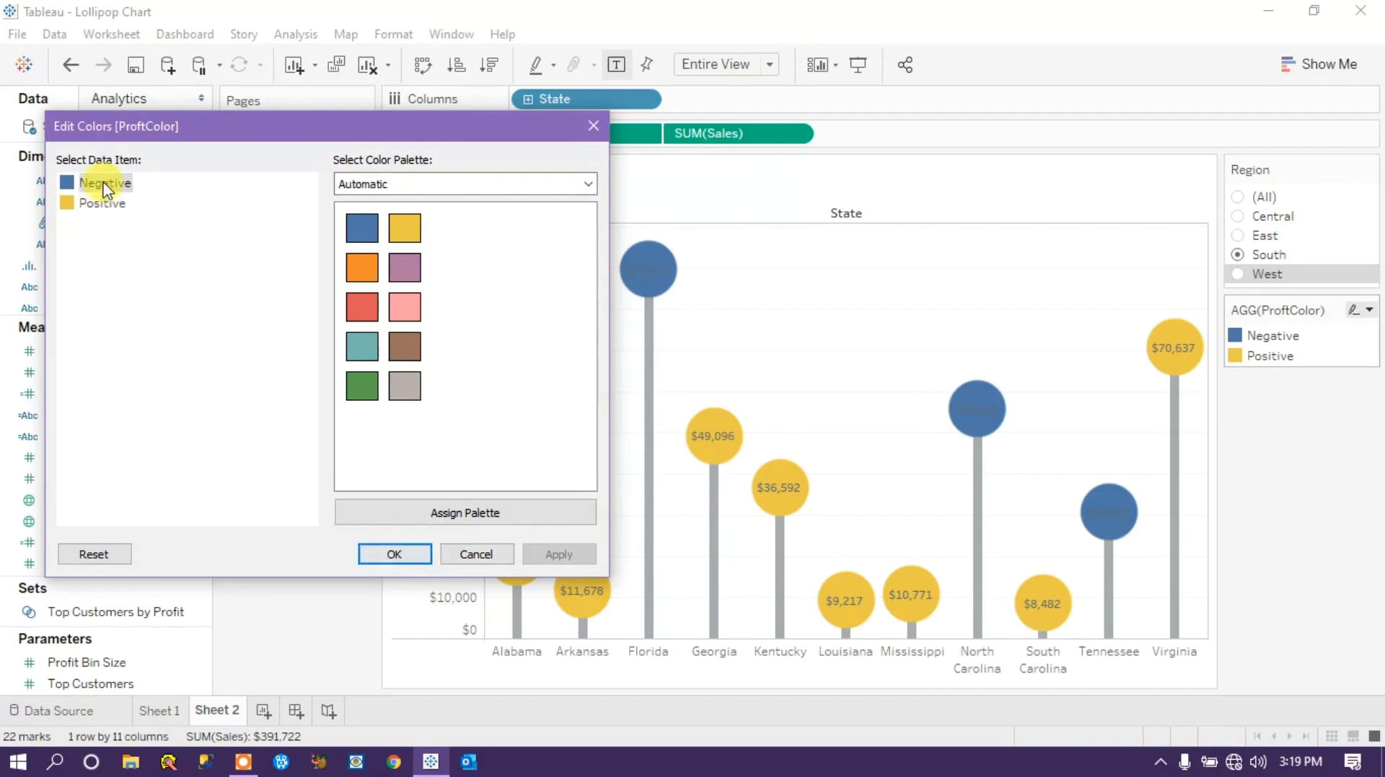
{"action": "left_click", "coordinate": [366, 310]}
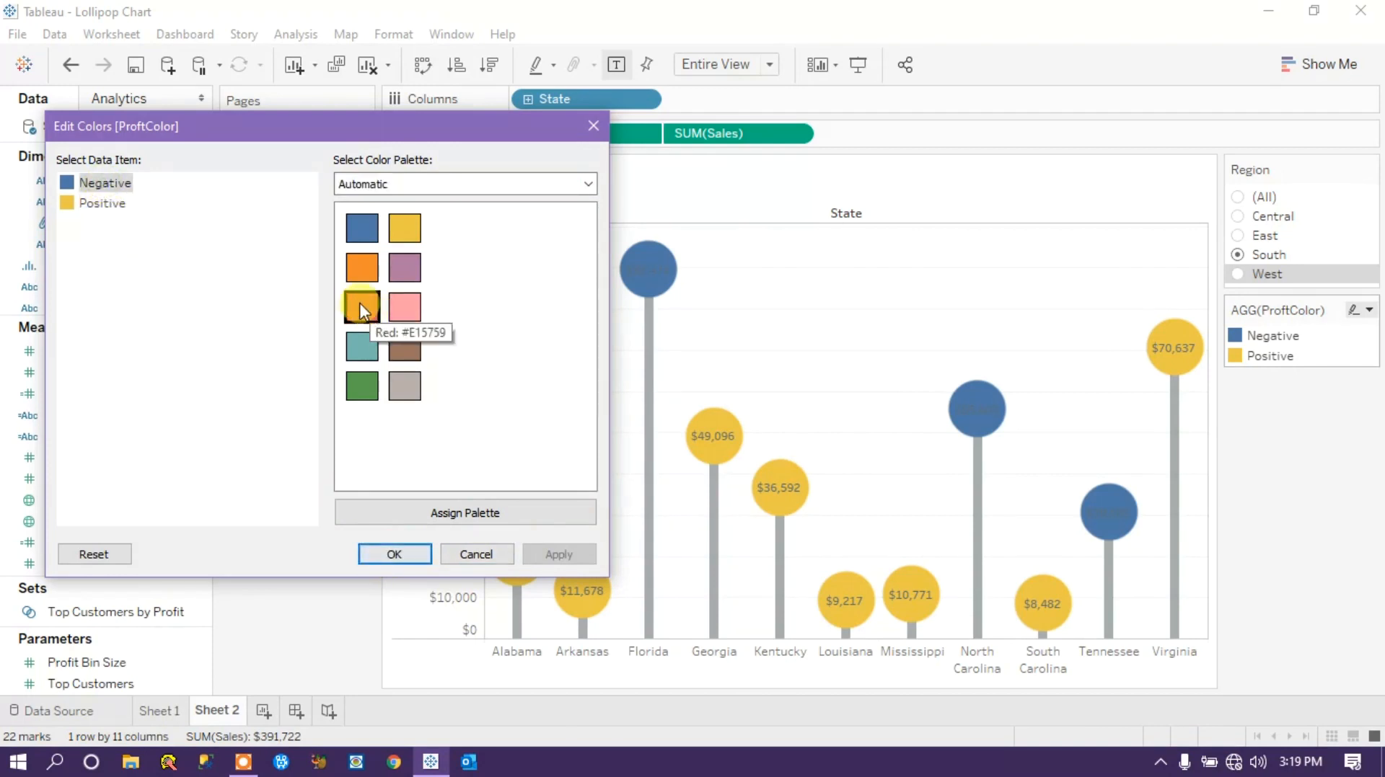
{"action": "left_click", "coordinate": [557, 555]}
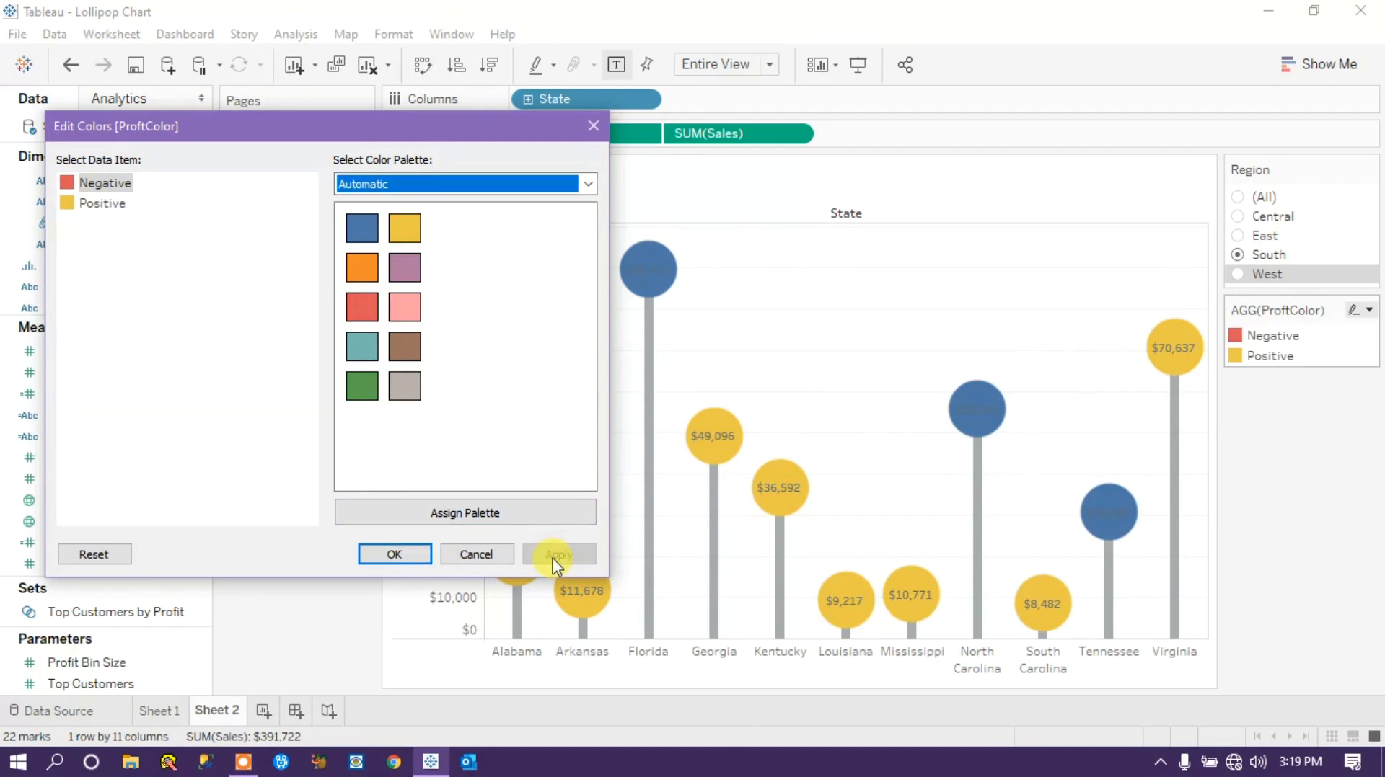
{"action": "left_click", "coordinate": [392, 555]}
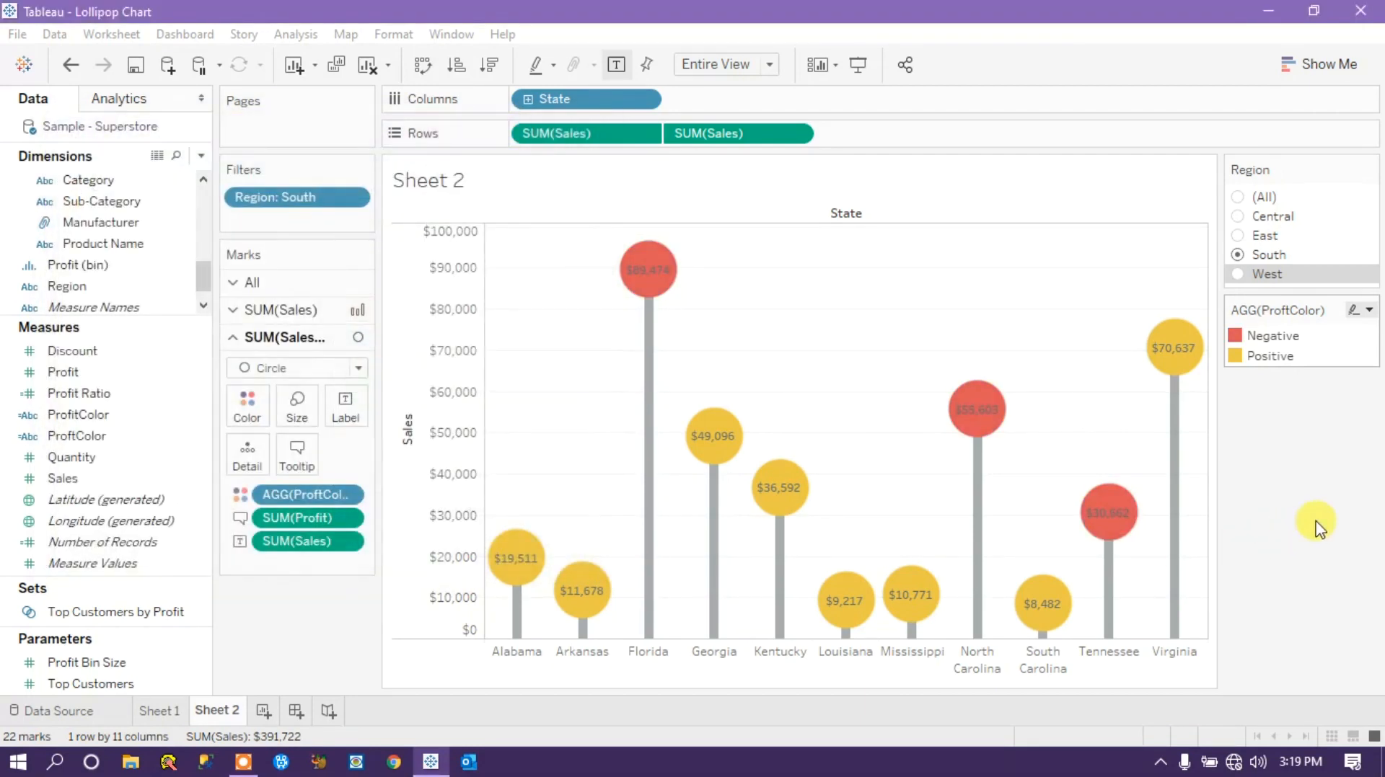
Compare the chart with Sheet 1, return to Sheet 2 and inspect the Florida circle's tooltip.
{"action": "left_click", "coordinate": [162, 711]}
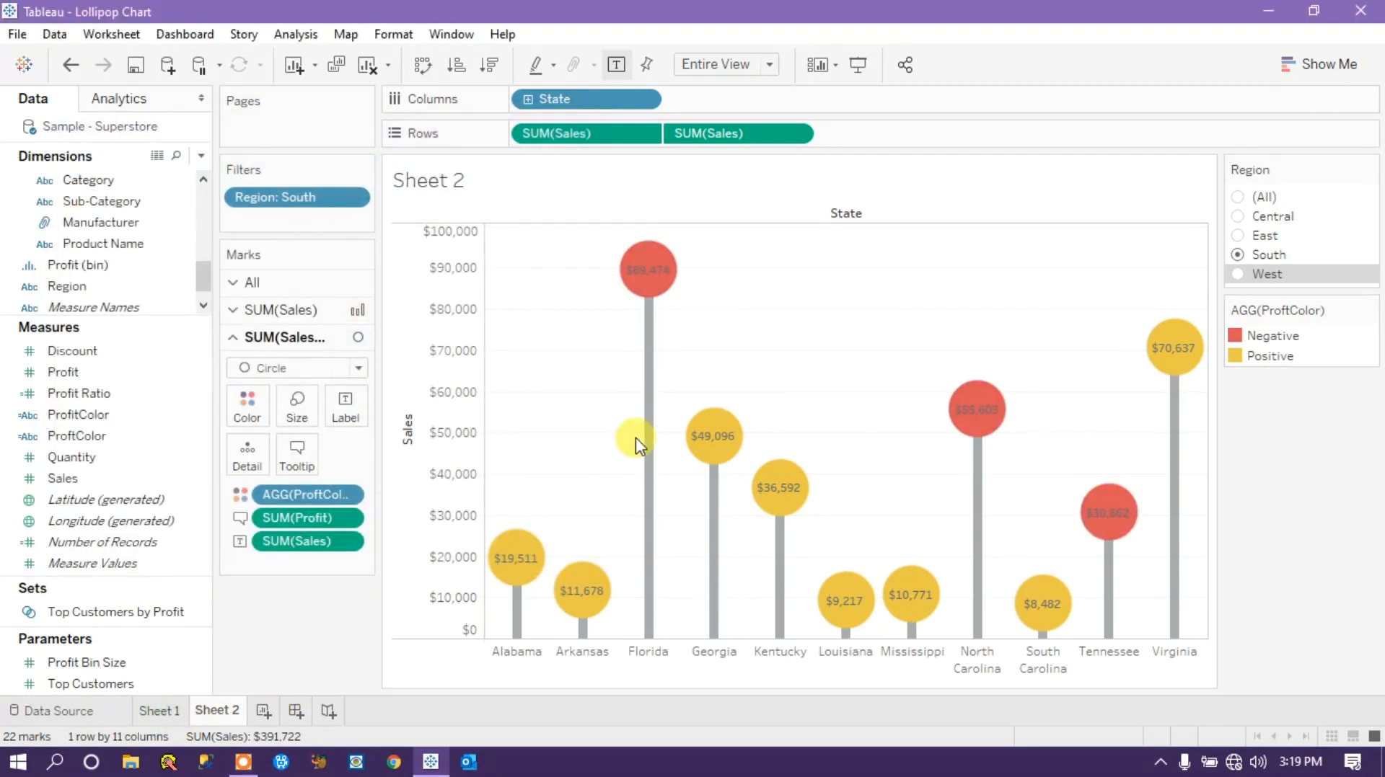
{"action": "left_click", "coordinate": [224, 708]}
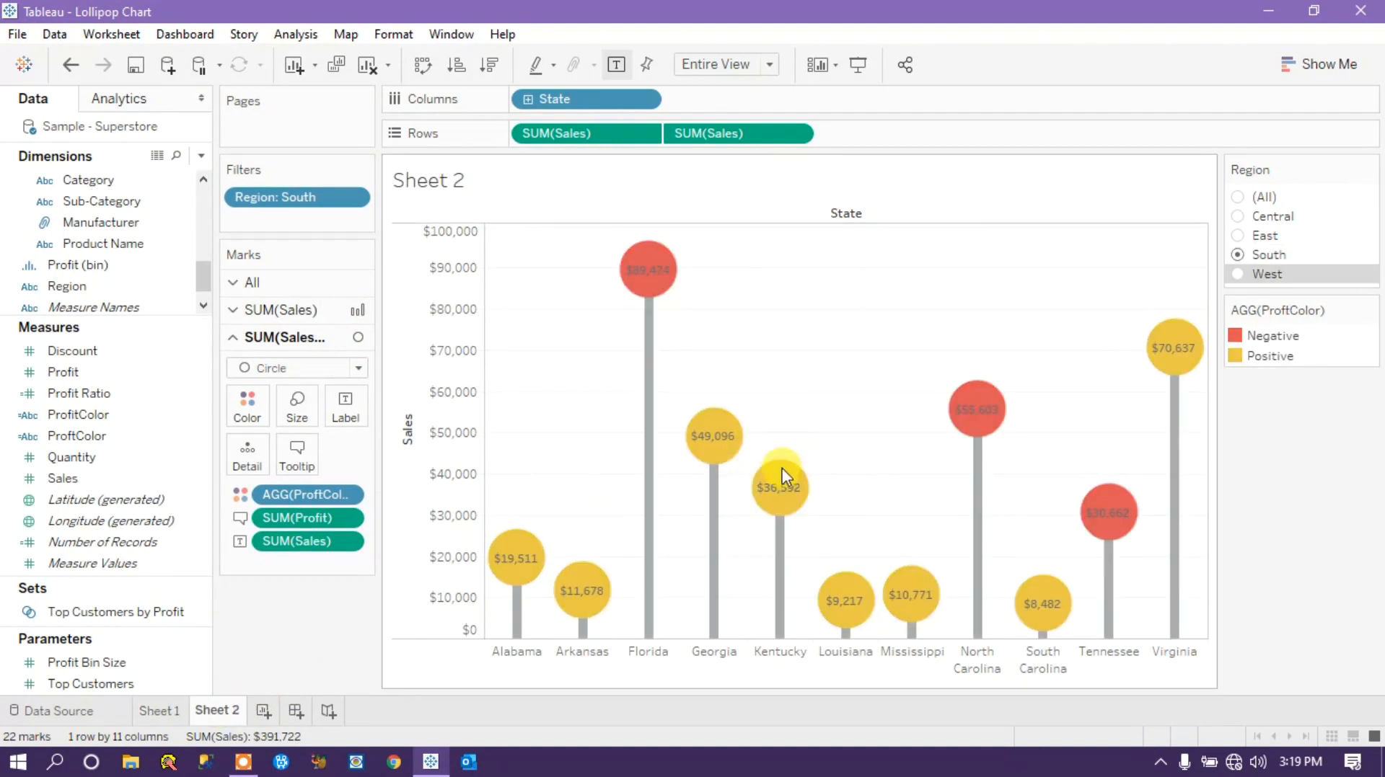
{"action": "mouse_move", "coordinate": [790, 478]}
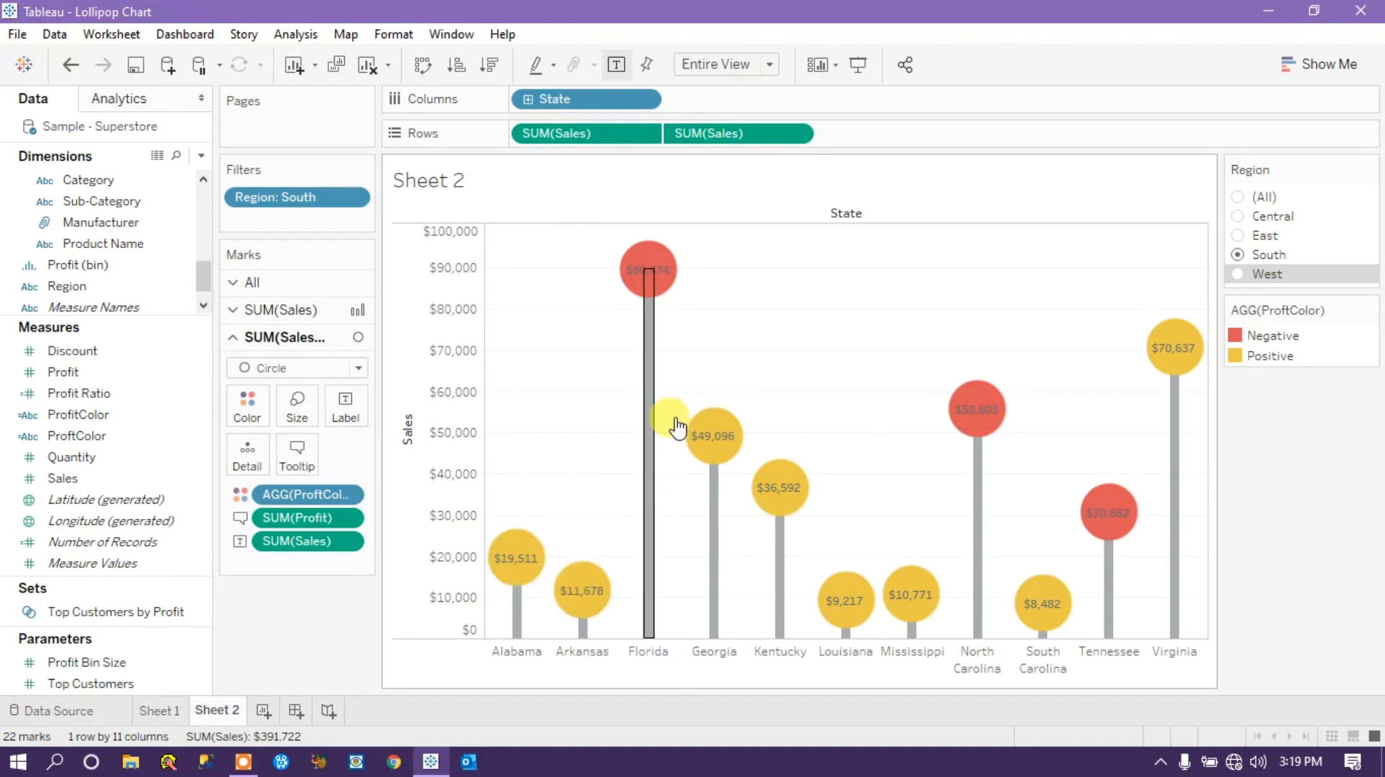
{"action": "mouse_move", "coordinate": [656, 271]}
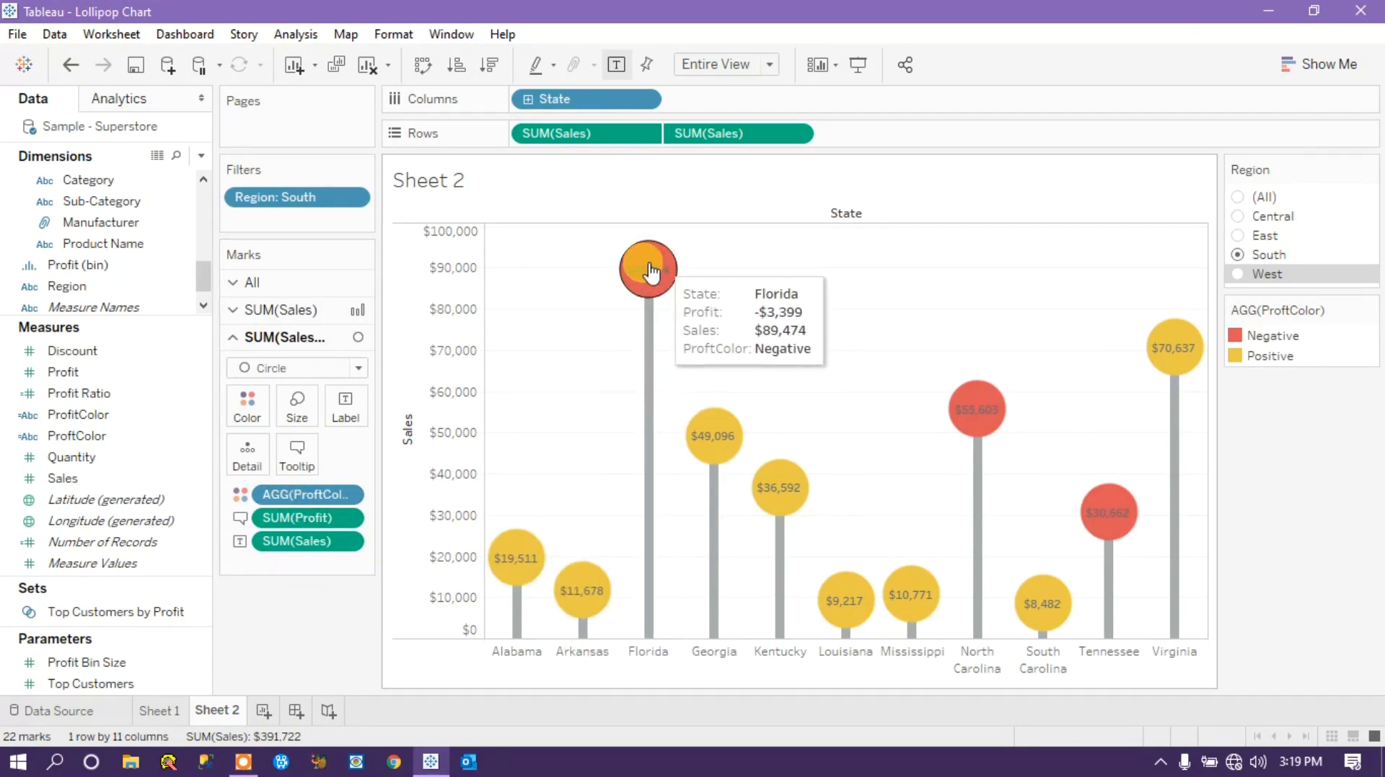
Set the font color of the Sales labels on the circles to white.
{"action": "left_click", "coordinate": [348, 408]}
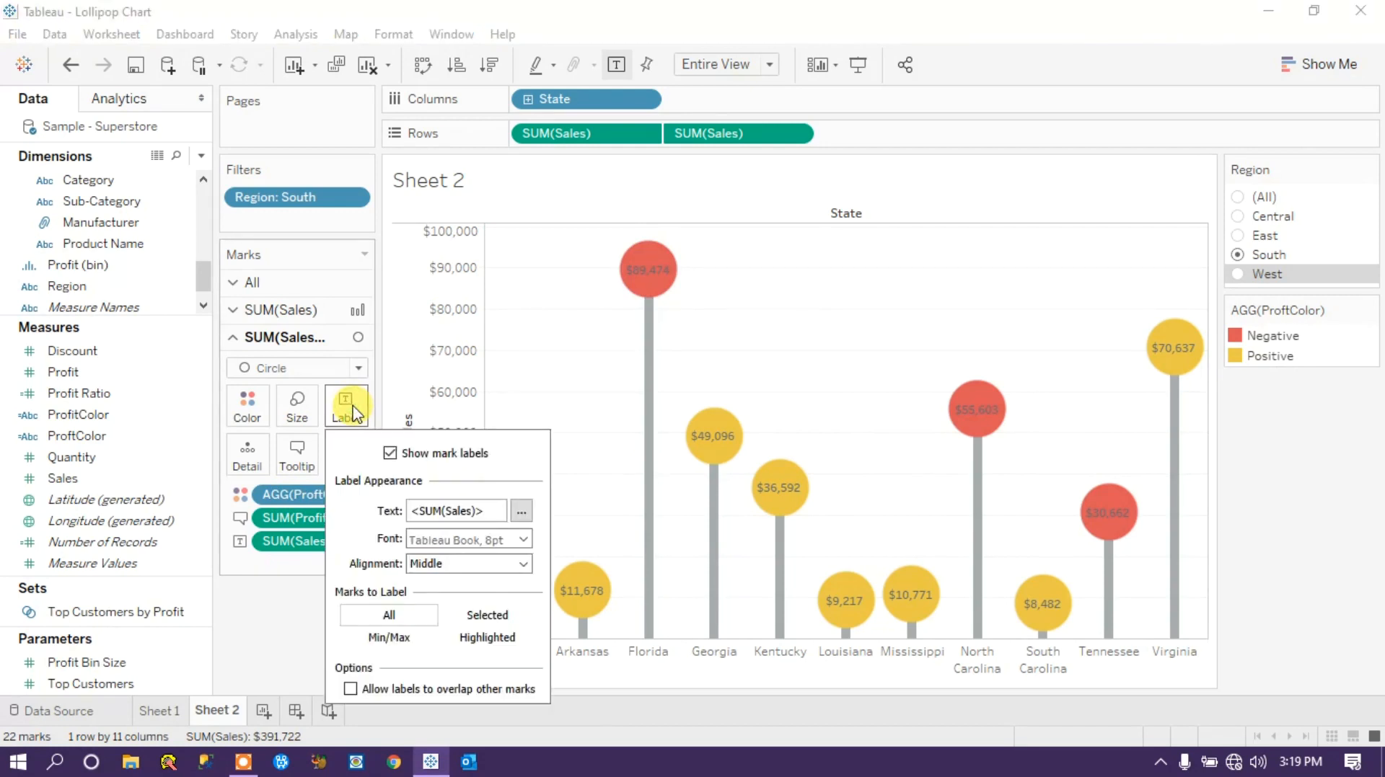
{"action": "left_click", "coordinate": [523, 540]}
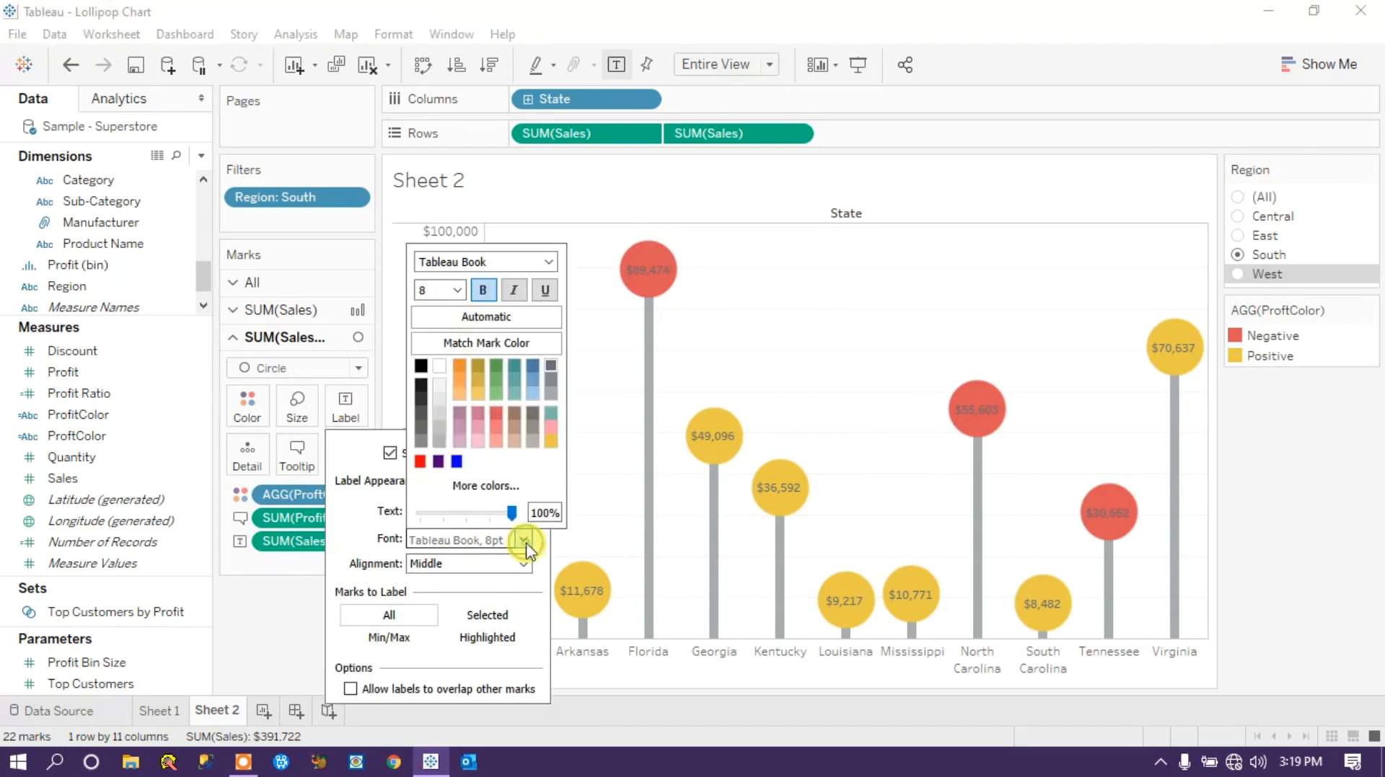
{"action": "left_click", "coordinate": [439, 363]}
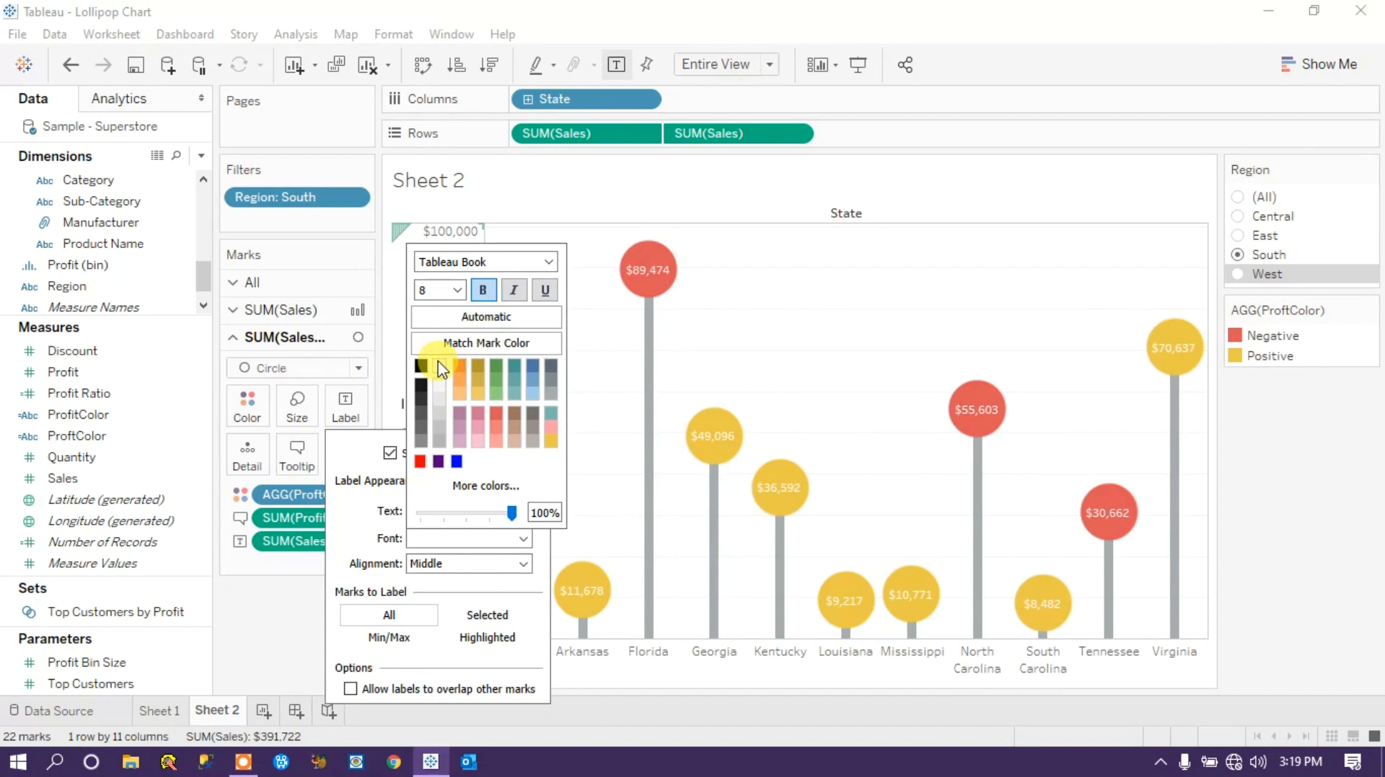
{"action": "left_click", "coordinate": [483, 290]}
{"action": "left_click", "coordinate": [287, 622]}
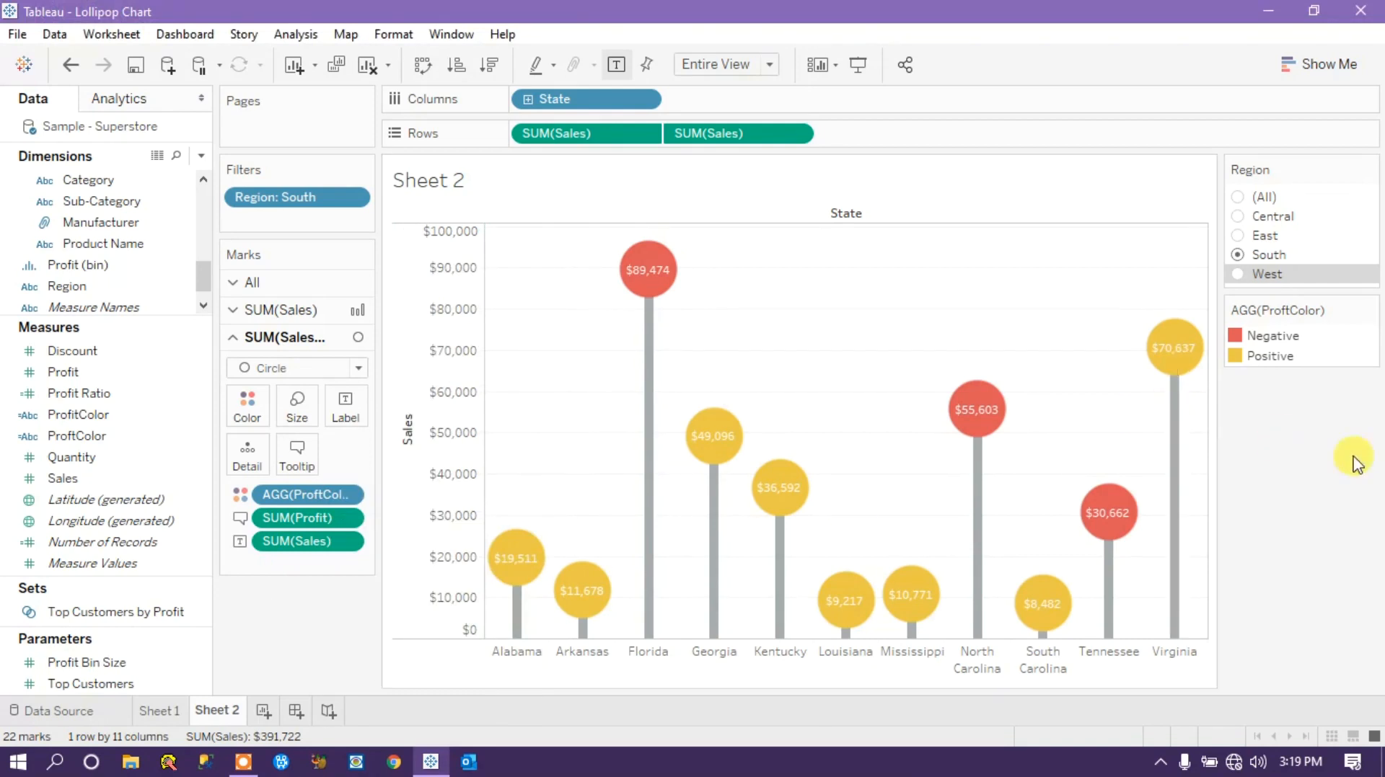
Remove the ProftColor line from the circles' tooltip, keeping State, Profit and Sales, and save the tooltip.
{"action": "mouse_move", "coordinate": [649, 263]}
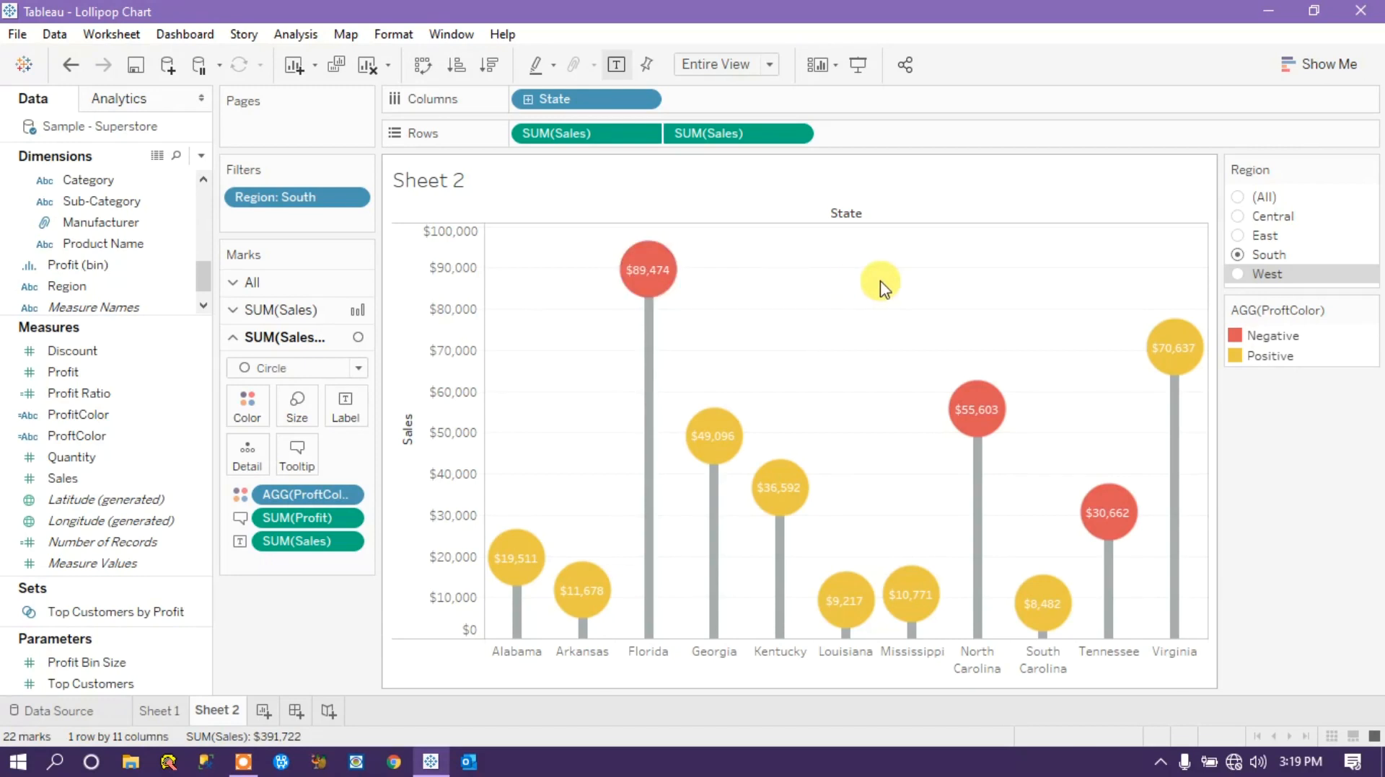
{"action": "mouse_move", "coordinate": [734, 457]}
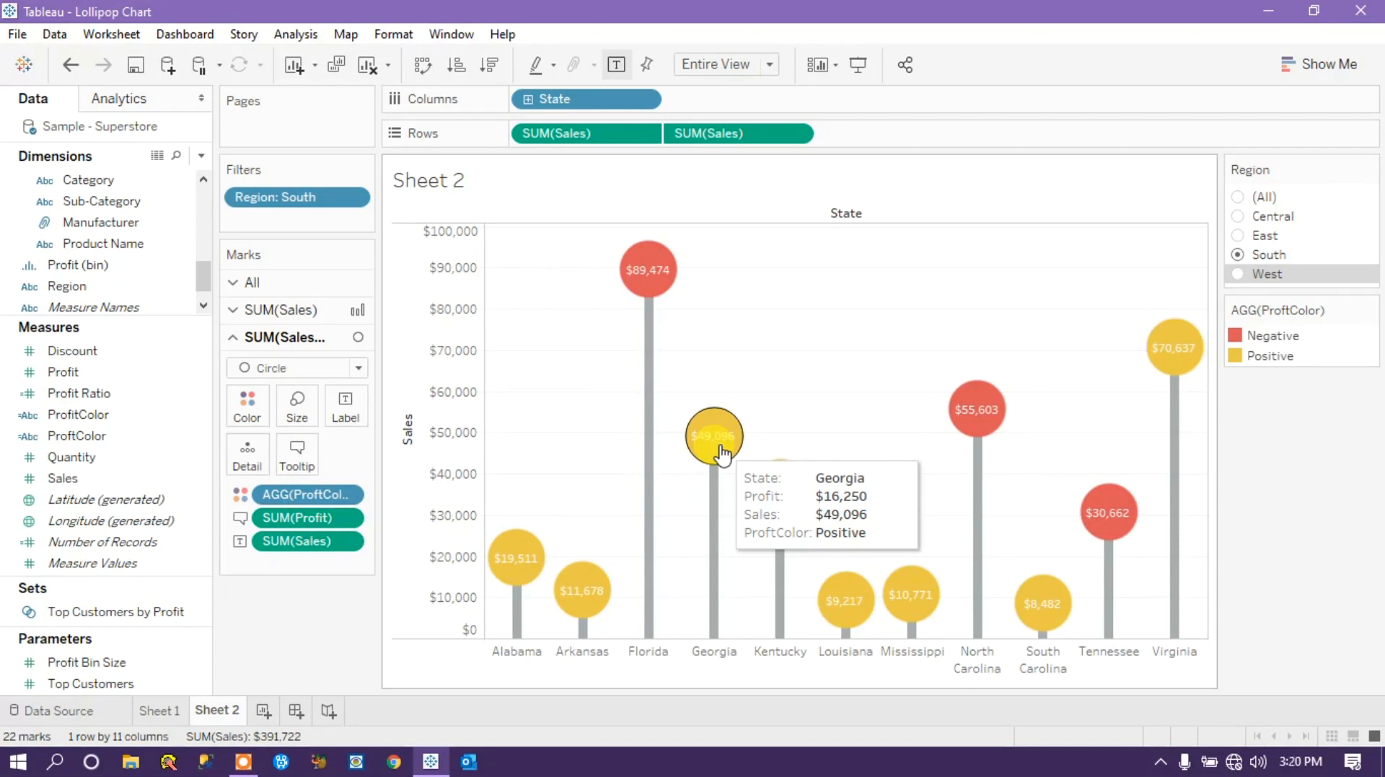
{"action": "left_click", "coordinate": [294, 454]}
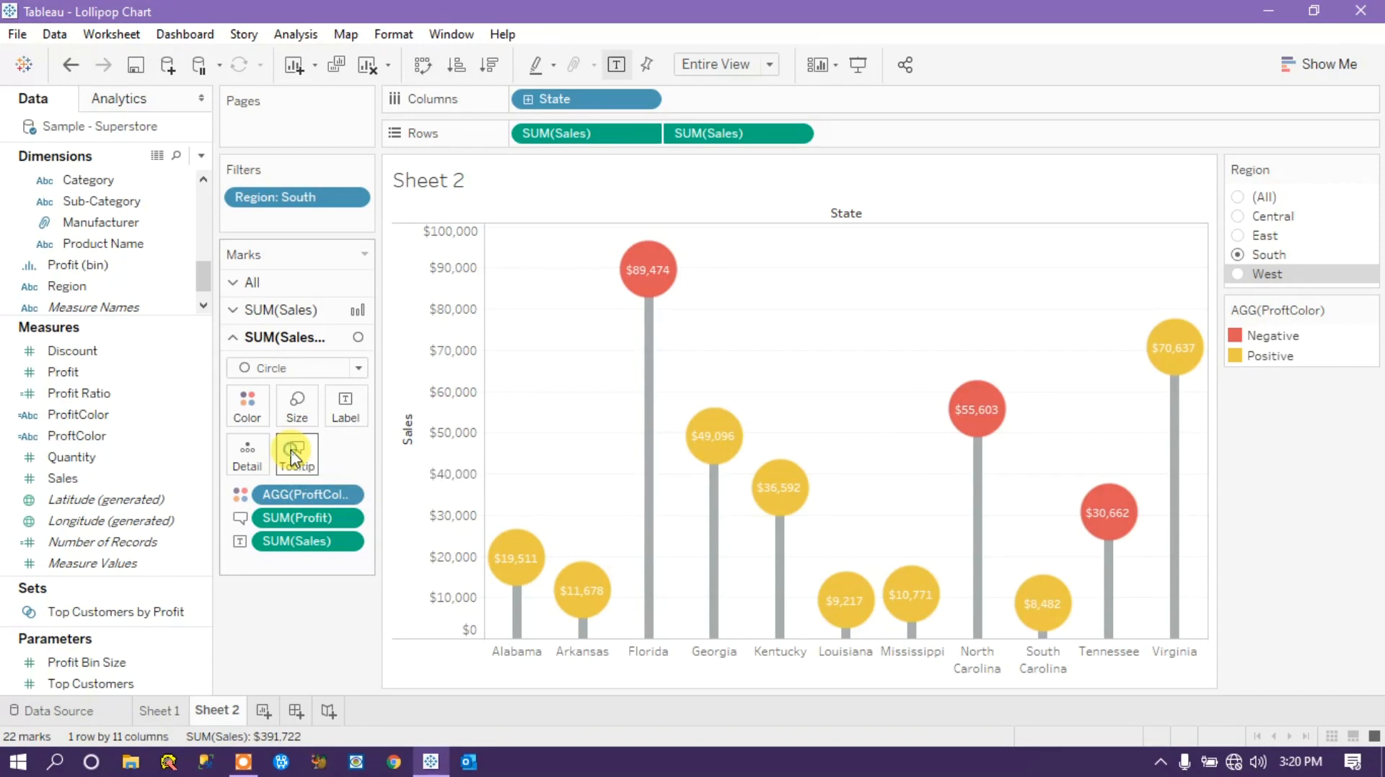
{"action": "left_click_drag", "start_coordinate": [1042, 315], "coordinate": [795, 317]}
{"action": "key", "text": "BackSpace"}
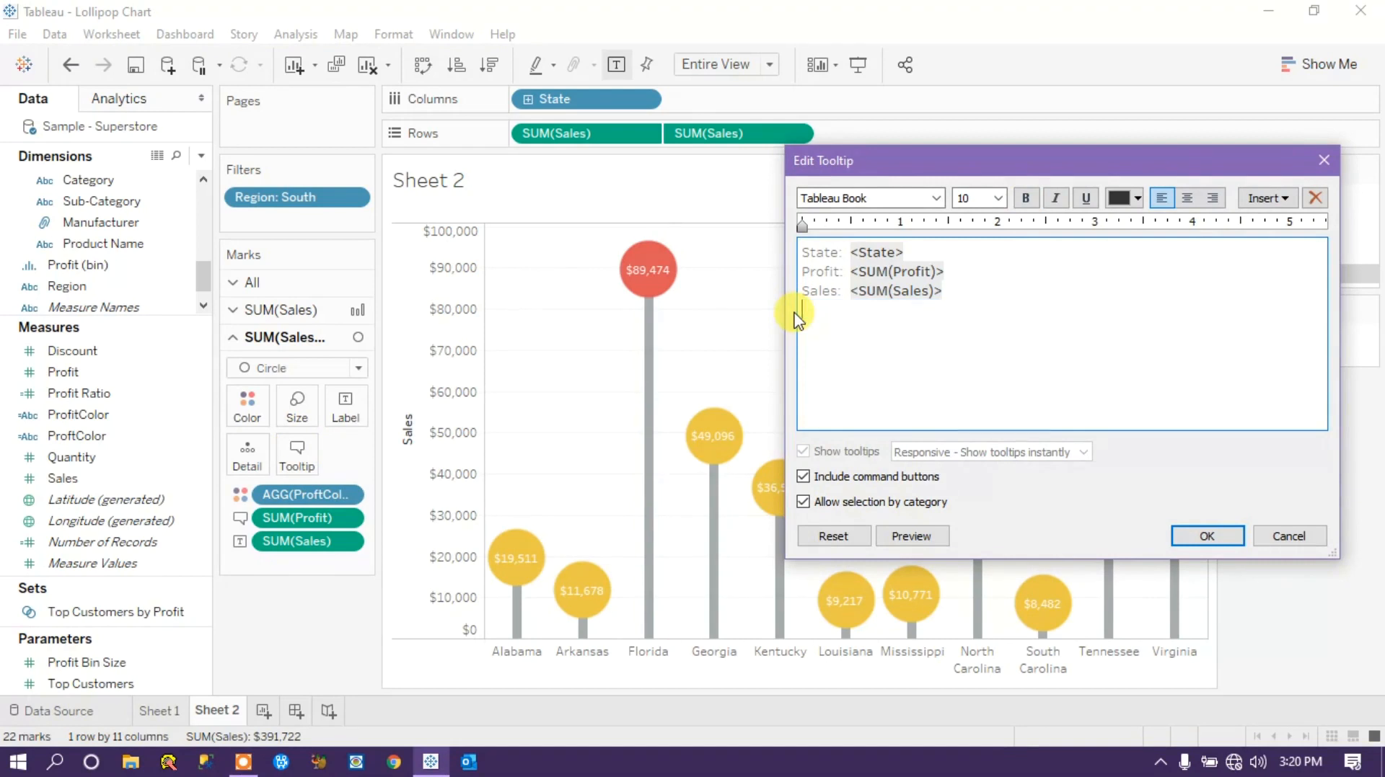
{"action": "left_click", "coordinate": [1222, 542]}
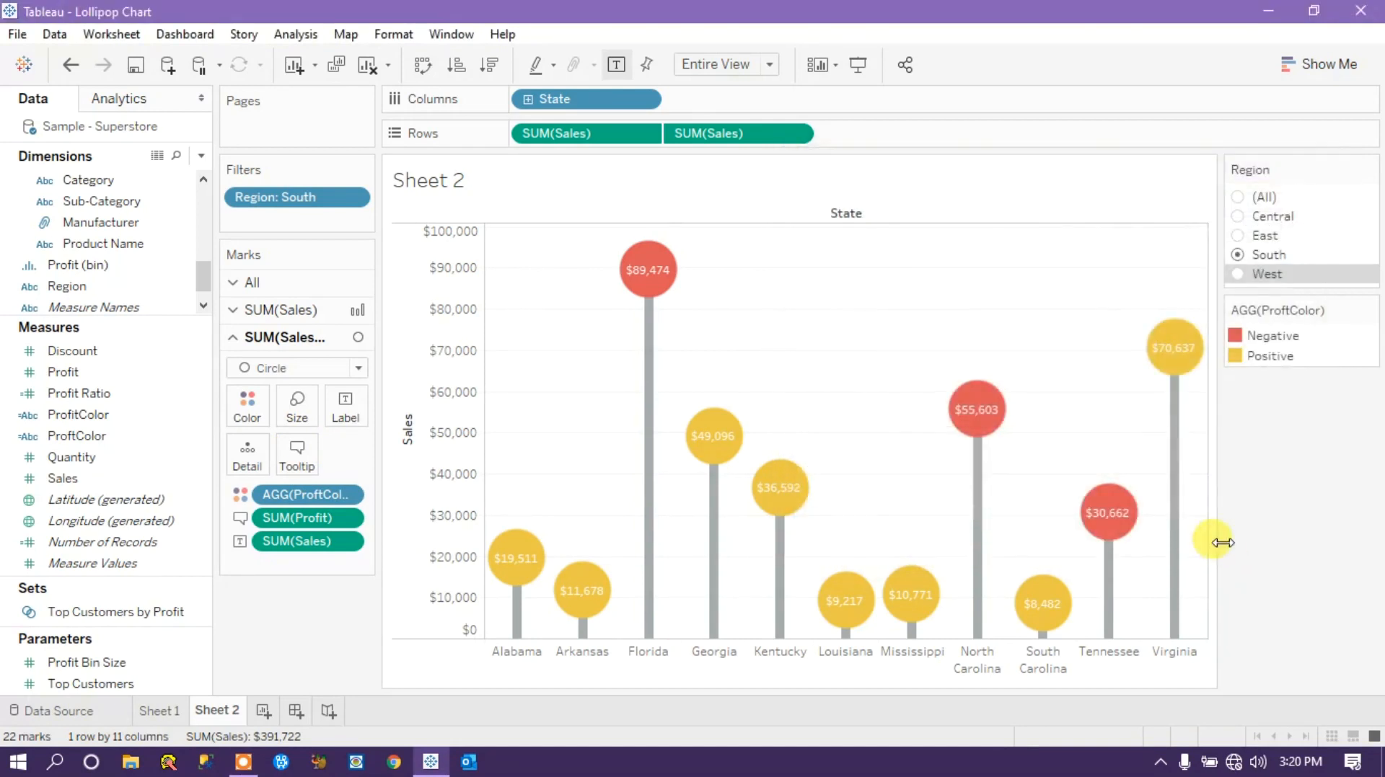
Check the Virginia circle's tooltip and review the chart with the Region filter on East and on West.
{"action": "mouse_move", "coordinate": [1176, 353]}
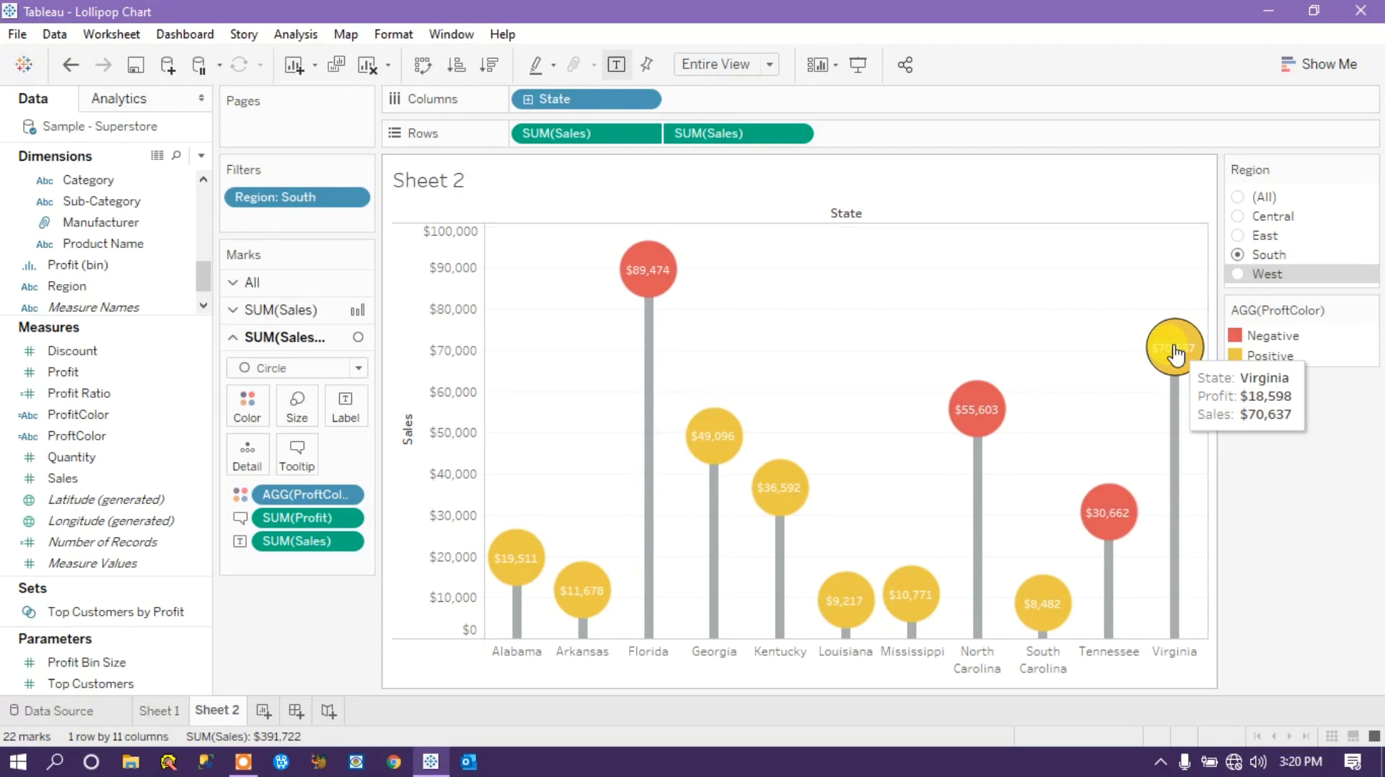
{"action": "left_click", "coordinate": [1237, 236]}
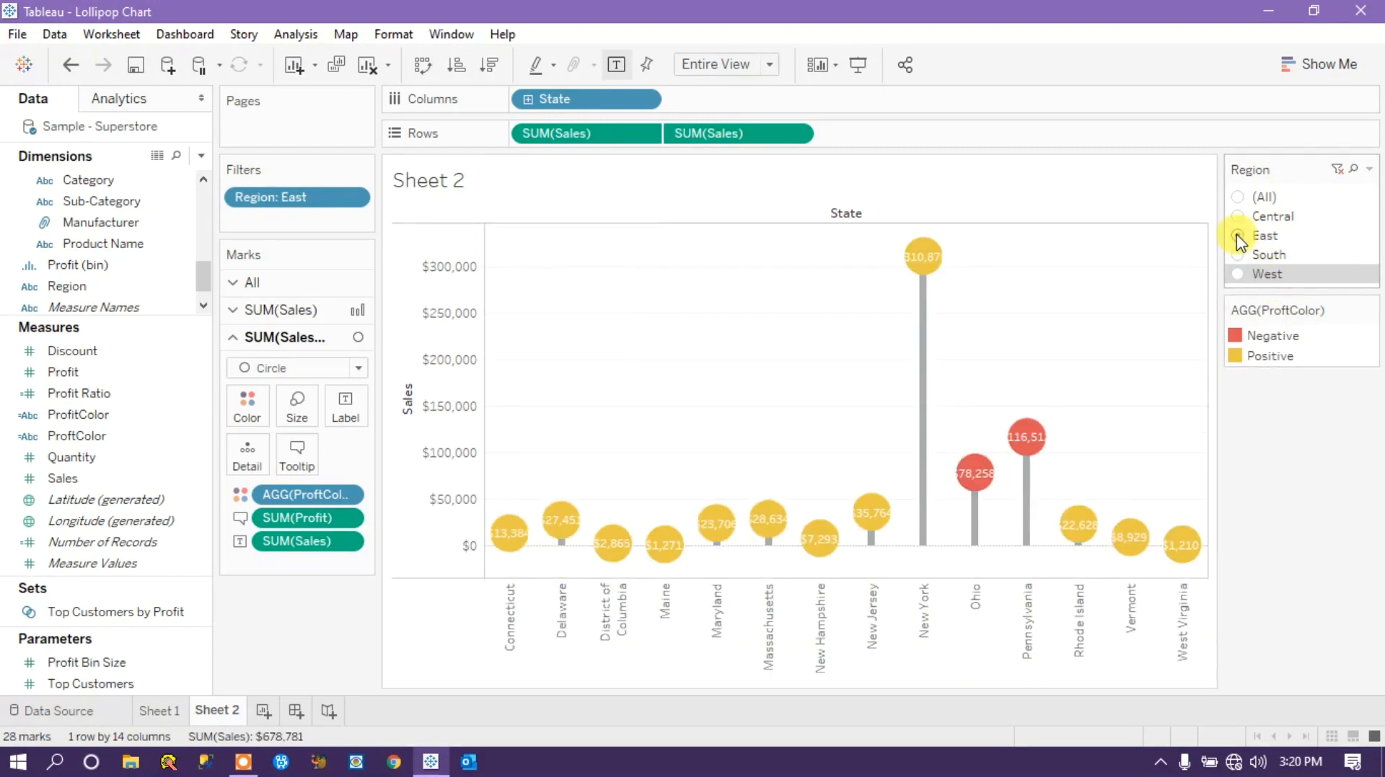
{"action": "left_click", "coordinate": [1238, 275]}
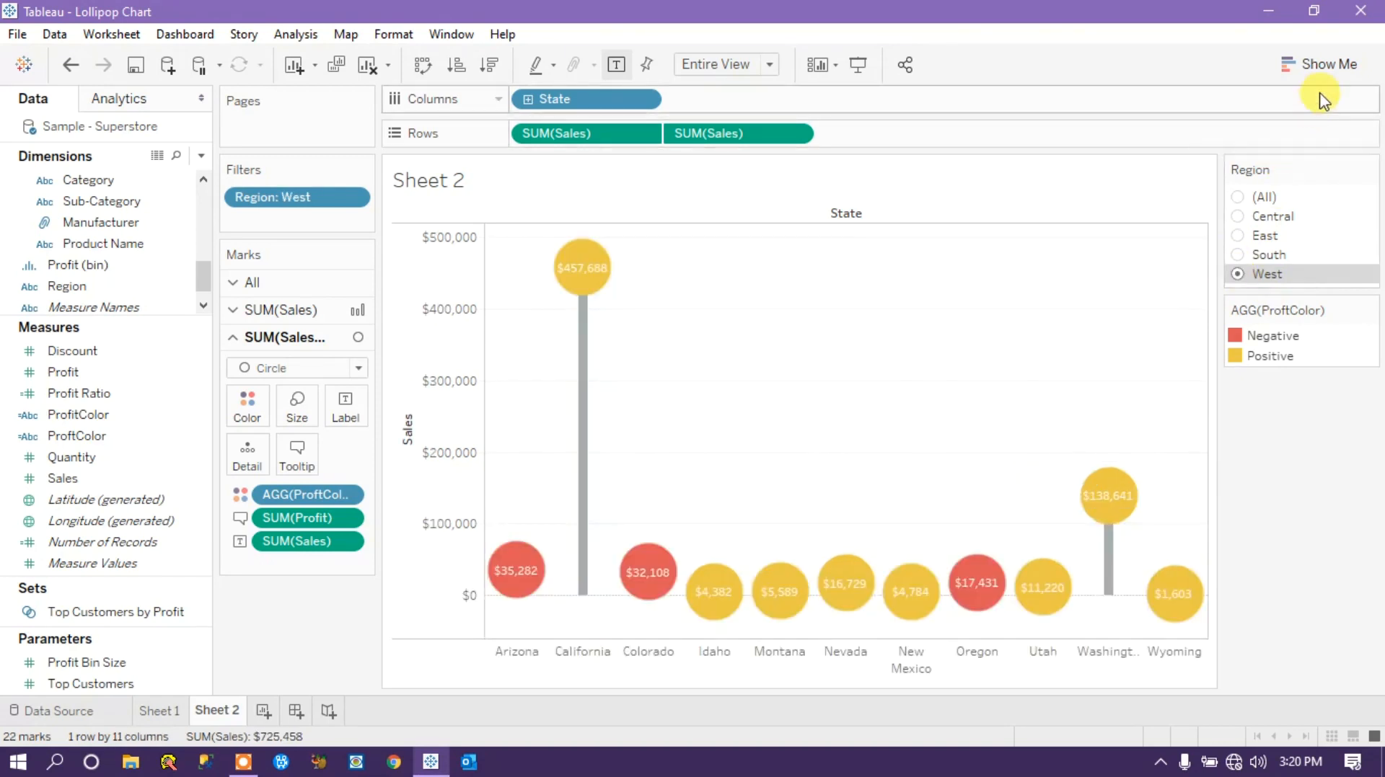
Review the South and East regions in presentation mode, exit it and set the Region filter back to South.
{"action": "left_click", "coordinate": [857, 65]}
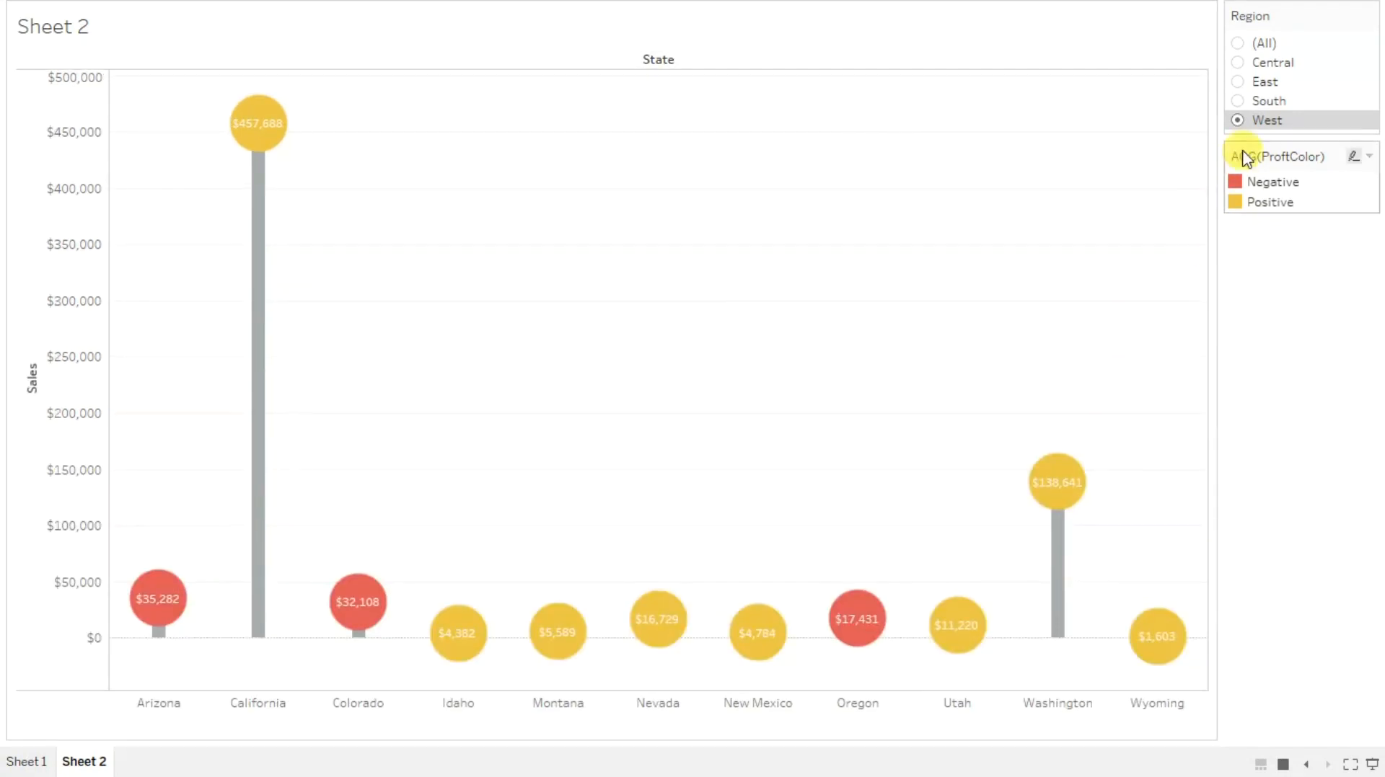
{"action": "left_click", "coordinate": [1235, 99]}
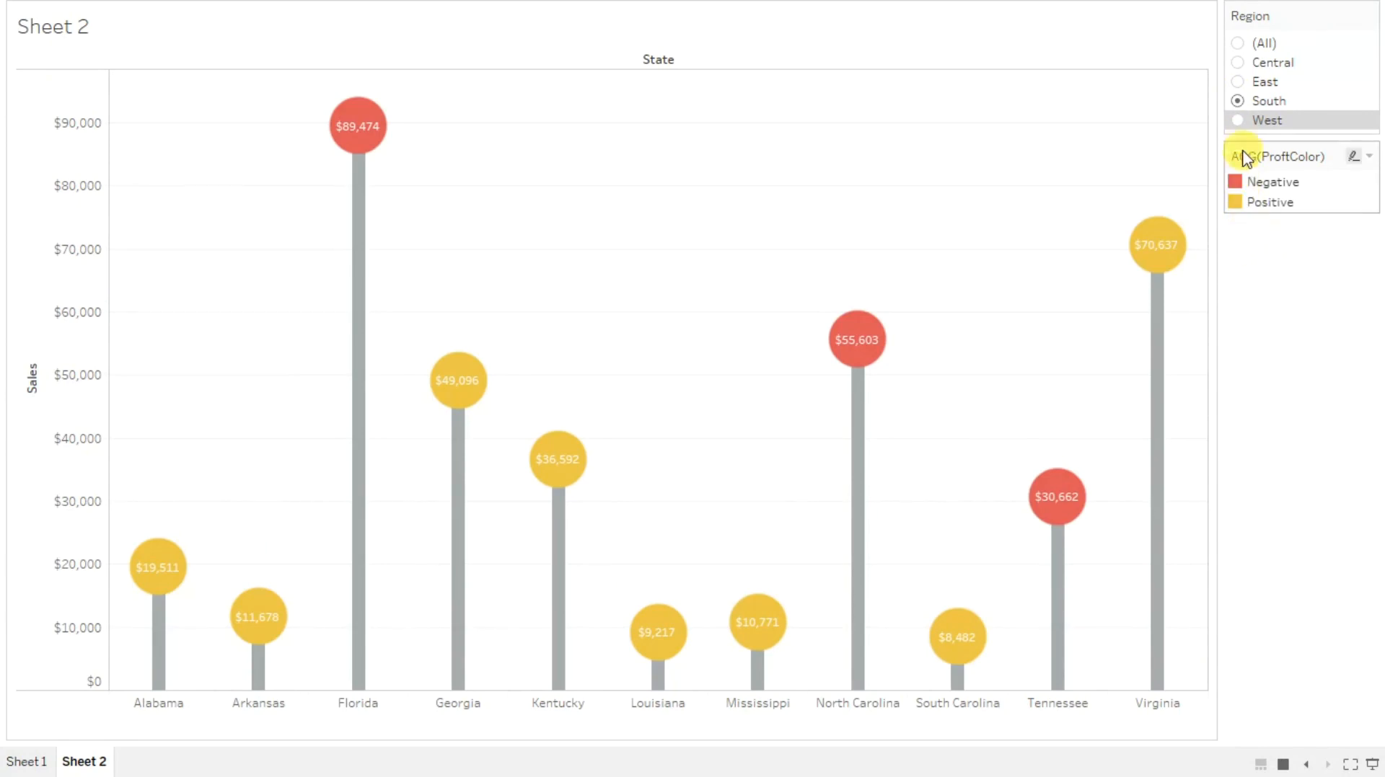
{"action": "left_click", "coordinate": [1238, 80]}
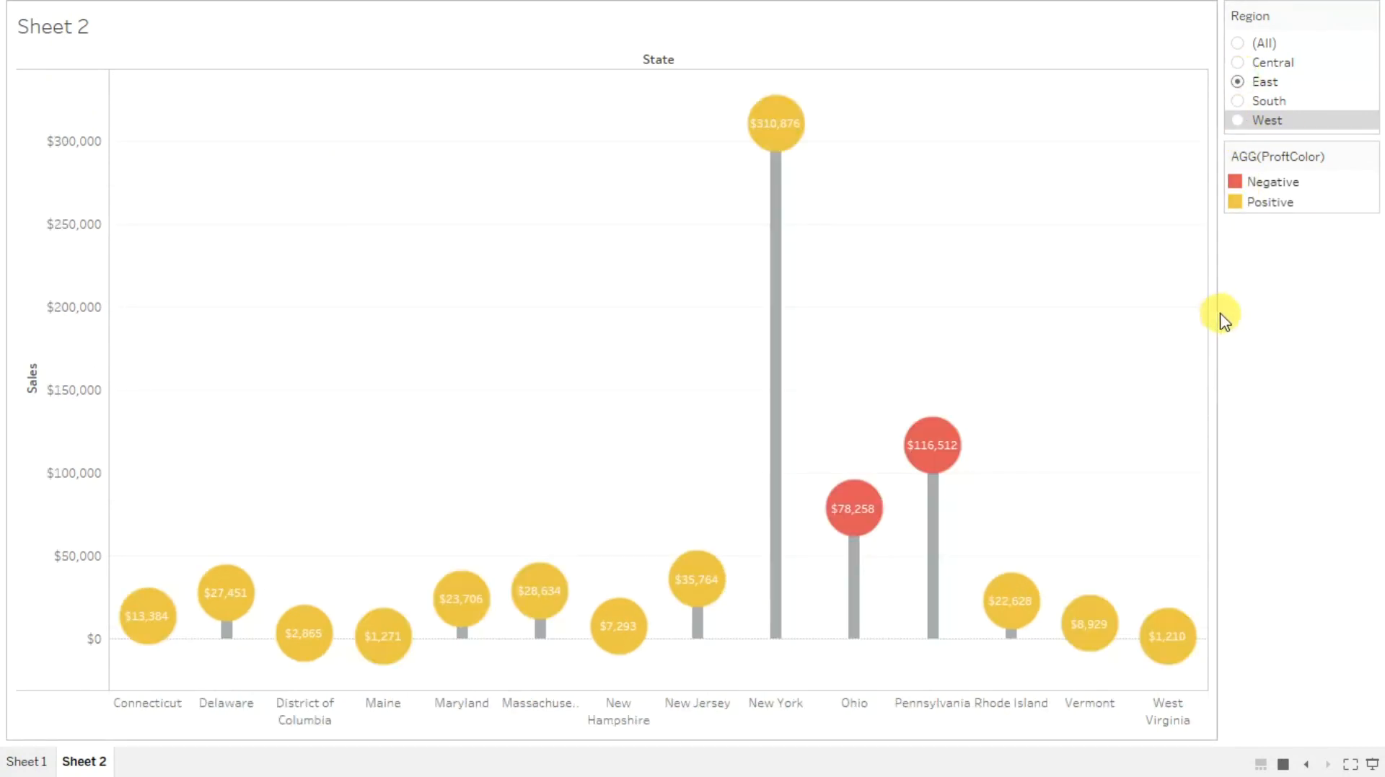
{"action": "key", "text": "Escape"}
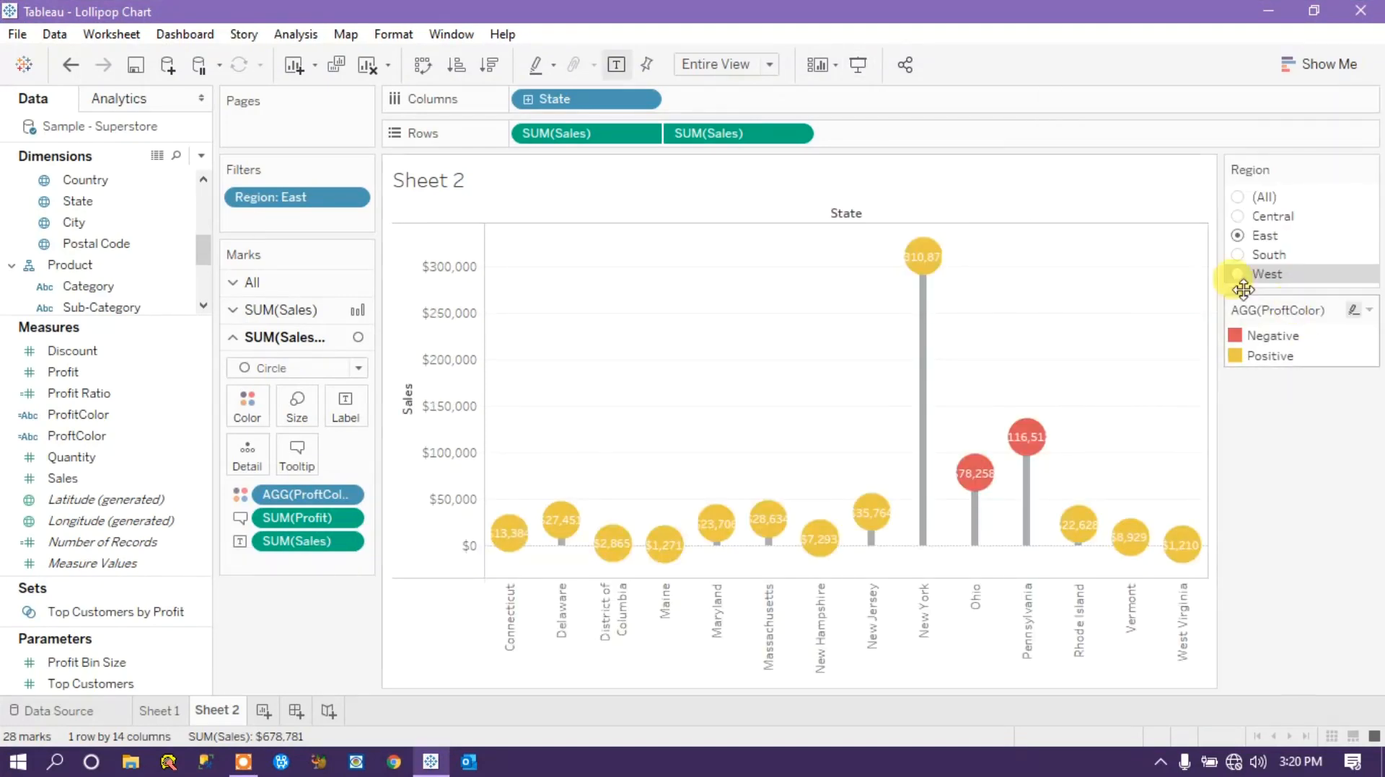
{"action": "left_click", "coordinate": [1235, 255]}
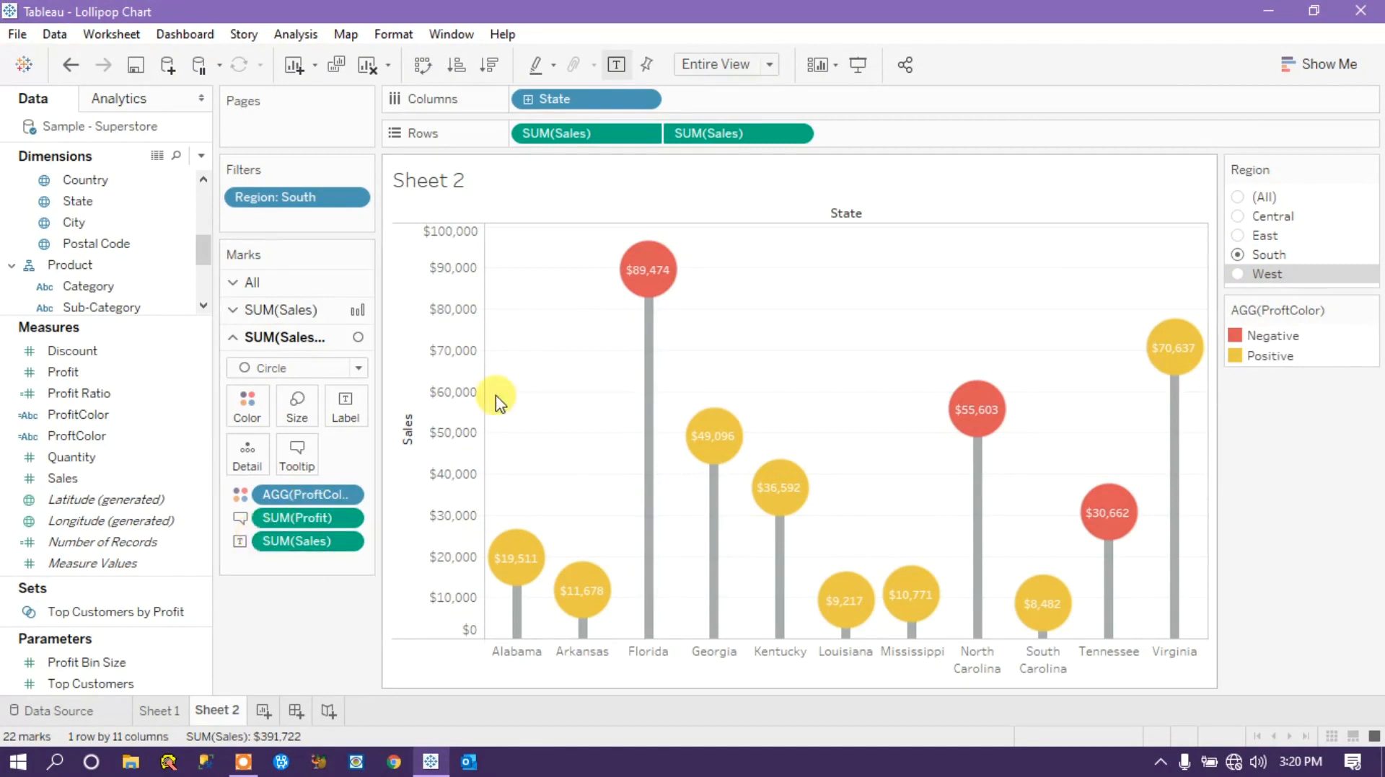
Set the grid lines of the whole sheet to None in the chart's line formatting.
{"action": "right_click", "coordinate": [744, 351]}
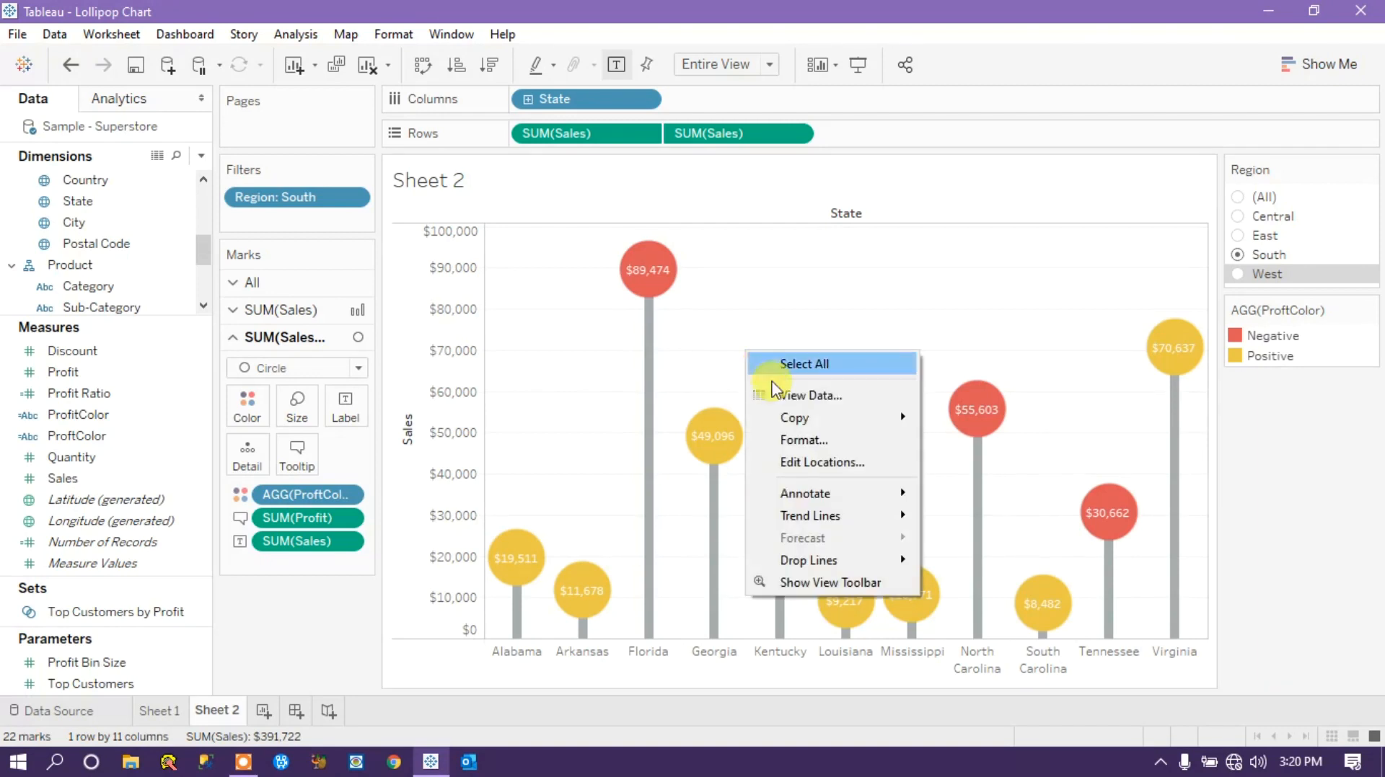
{"action": "left_click", "coordinate": [803, 440]}
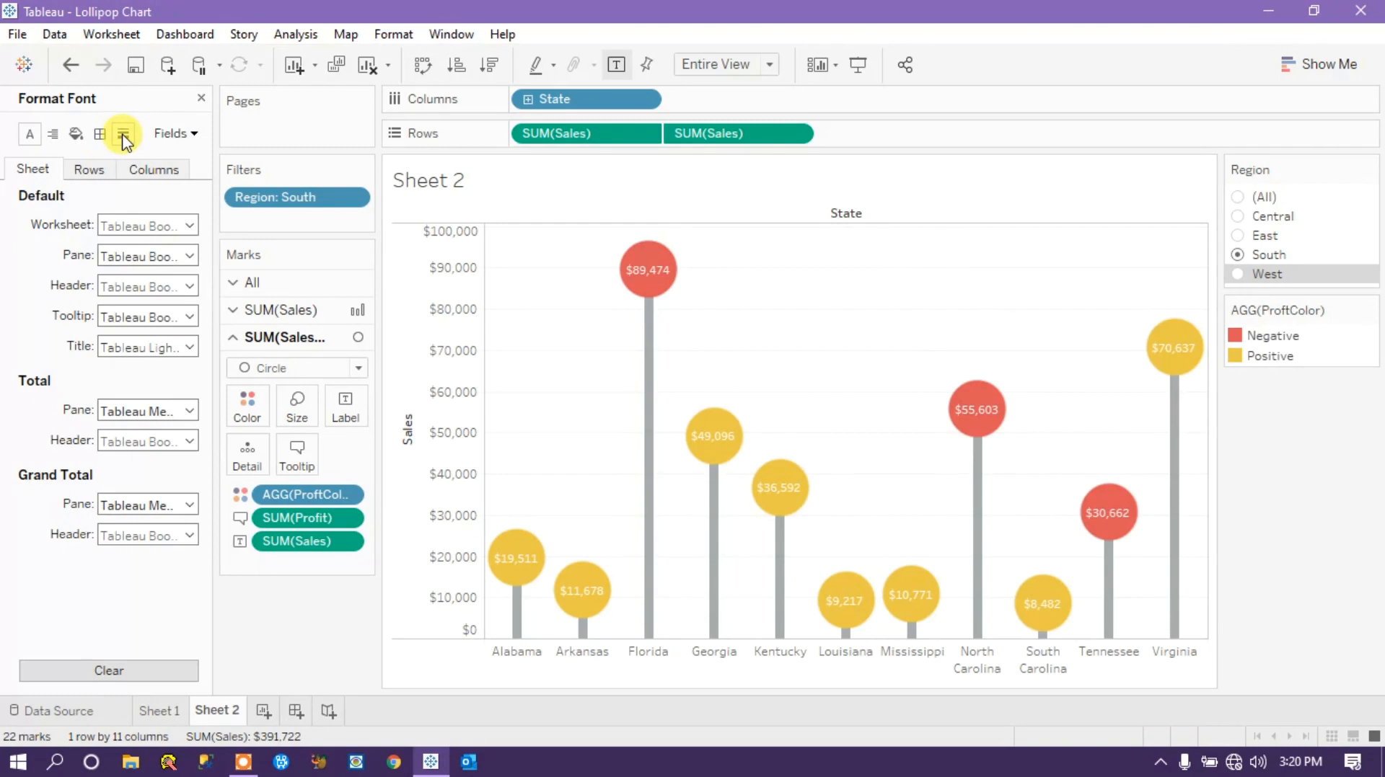
{"action": "left_click", "coordinate": [124, 137]}
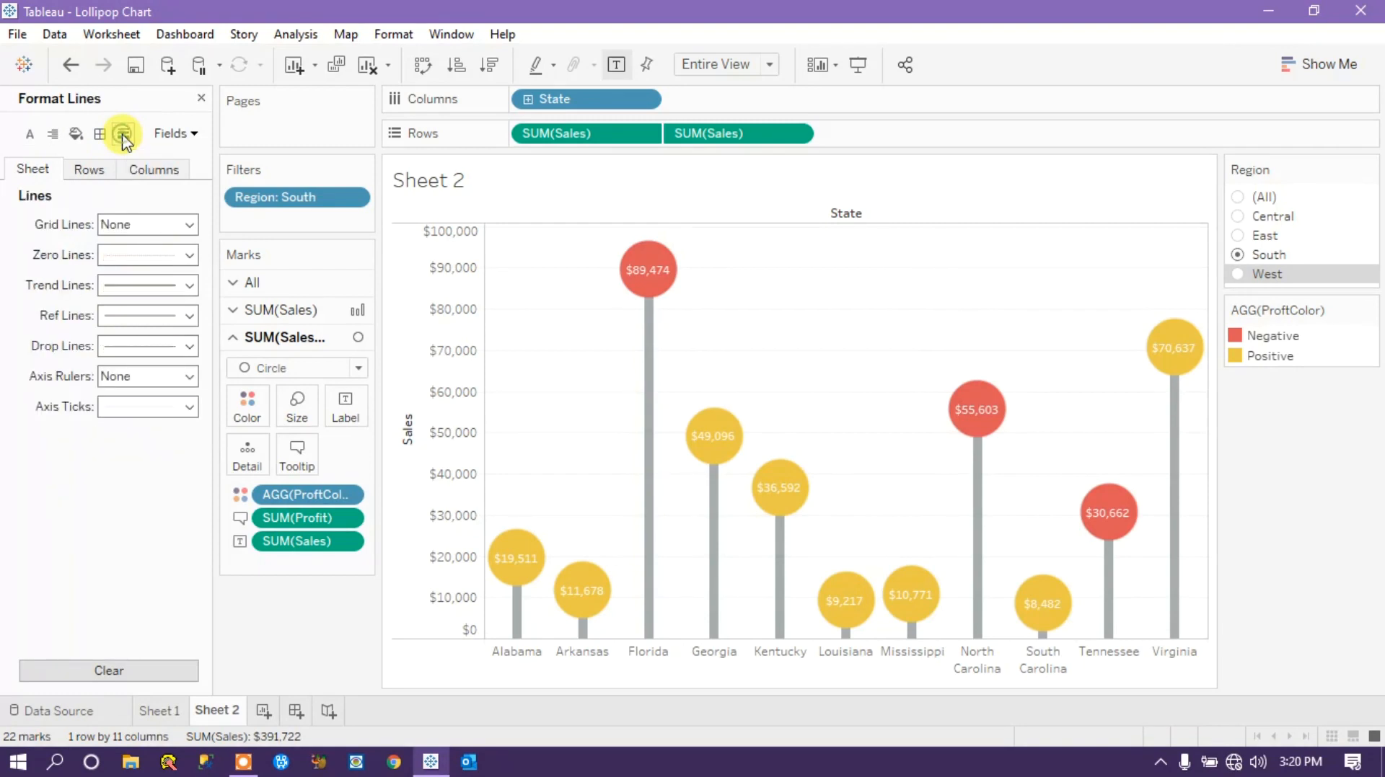
{"action": "left_click", "coordinate": [190, 226]}
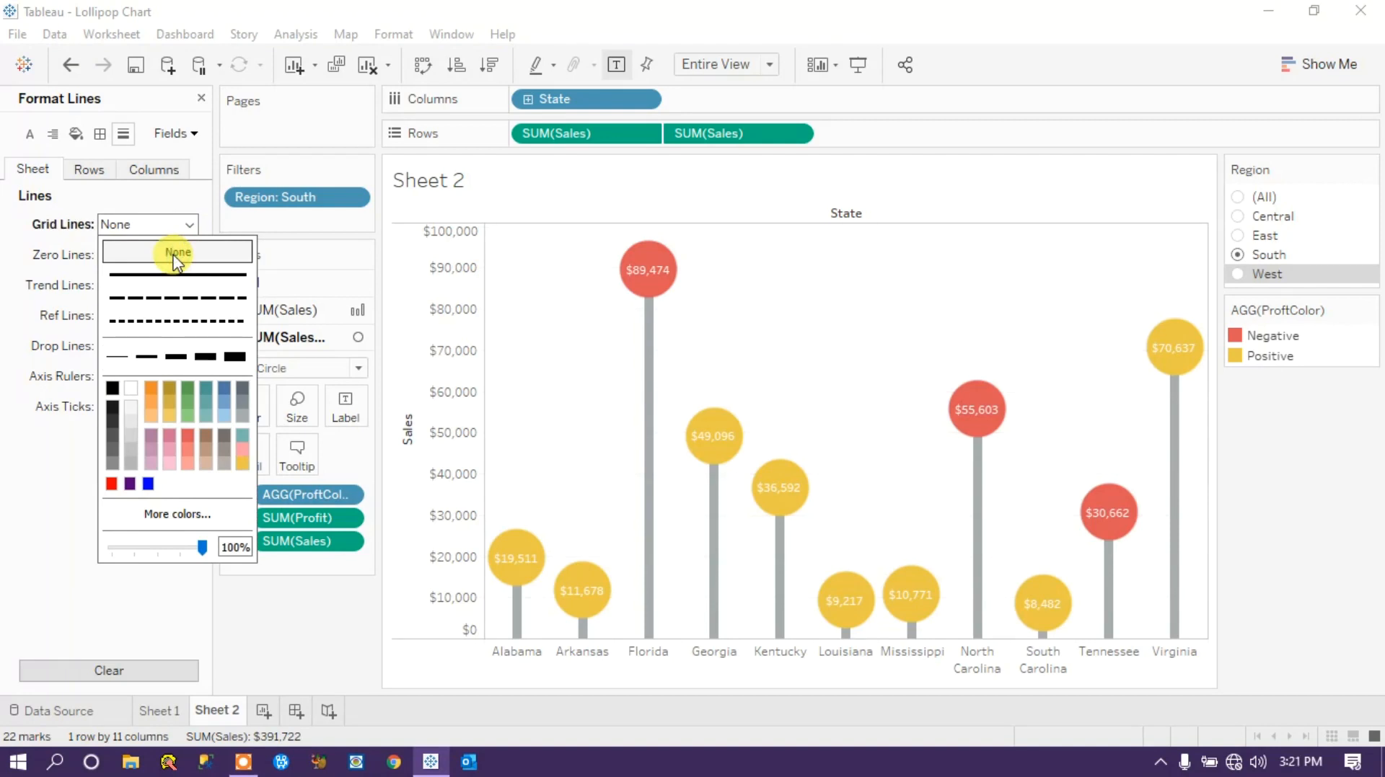
{"action": "left_click", "coordinate": [93, 581]}
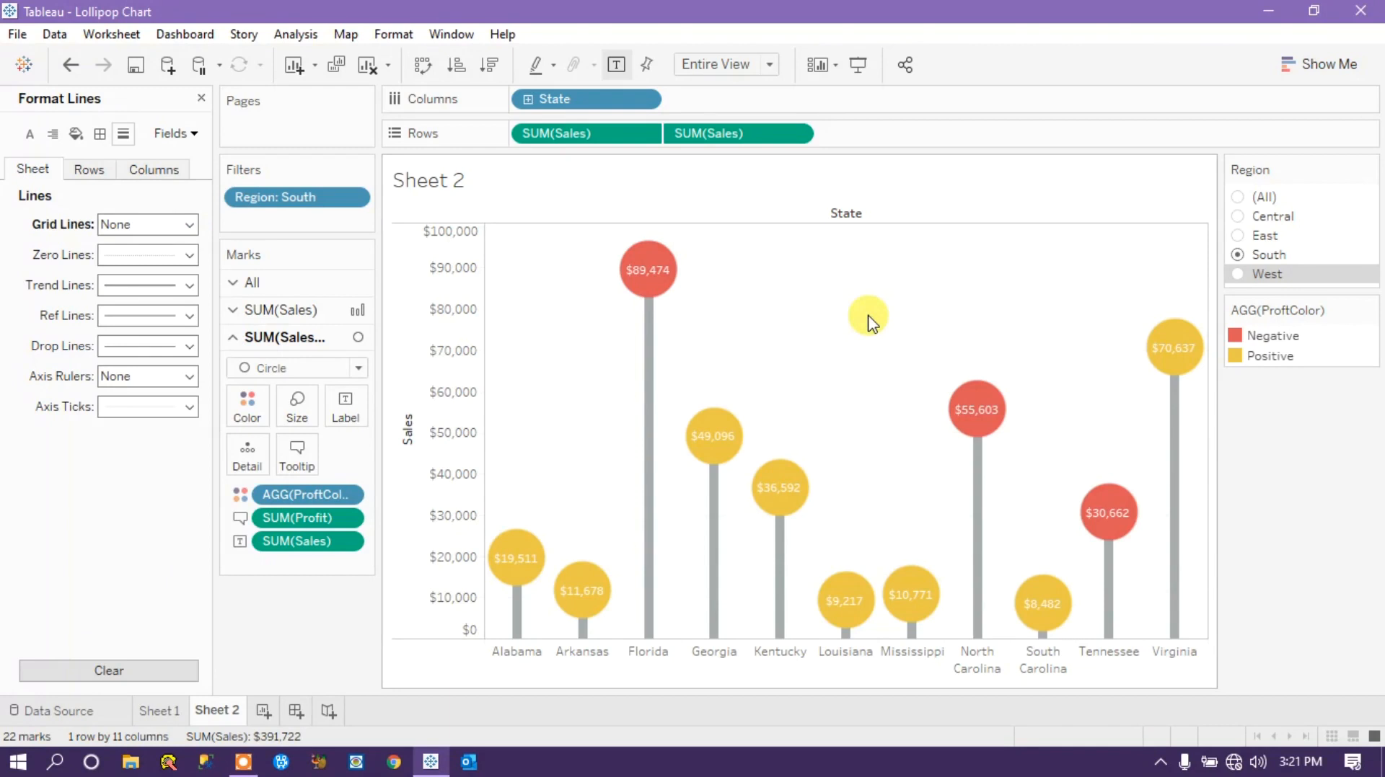
Review the lollipop chart with the Region filter on West, South and East.
{"action": "left_click", "coordinate": [1237, 274]}
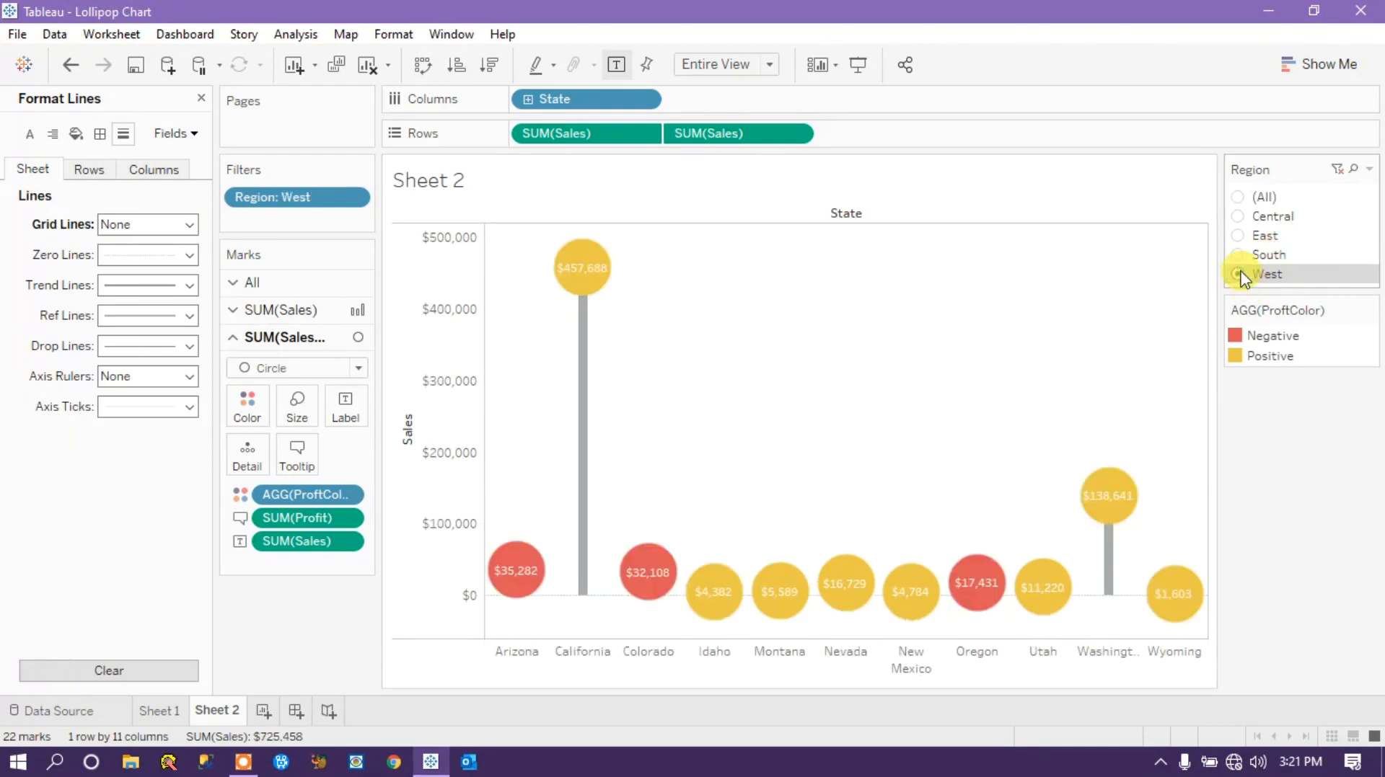
{"action": "left_click", "coordinate": [1238, 255]}
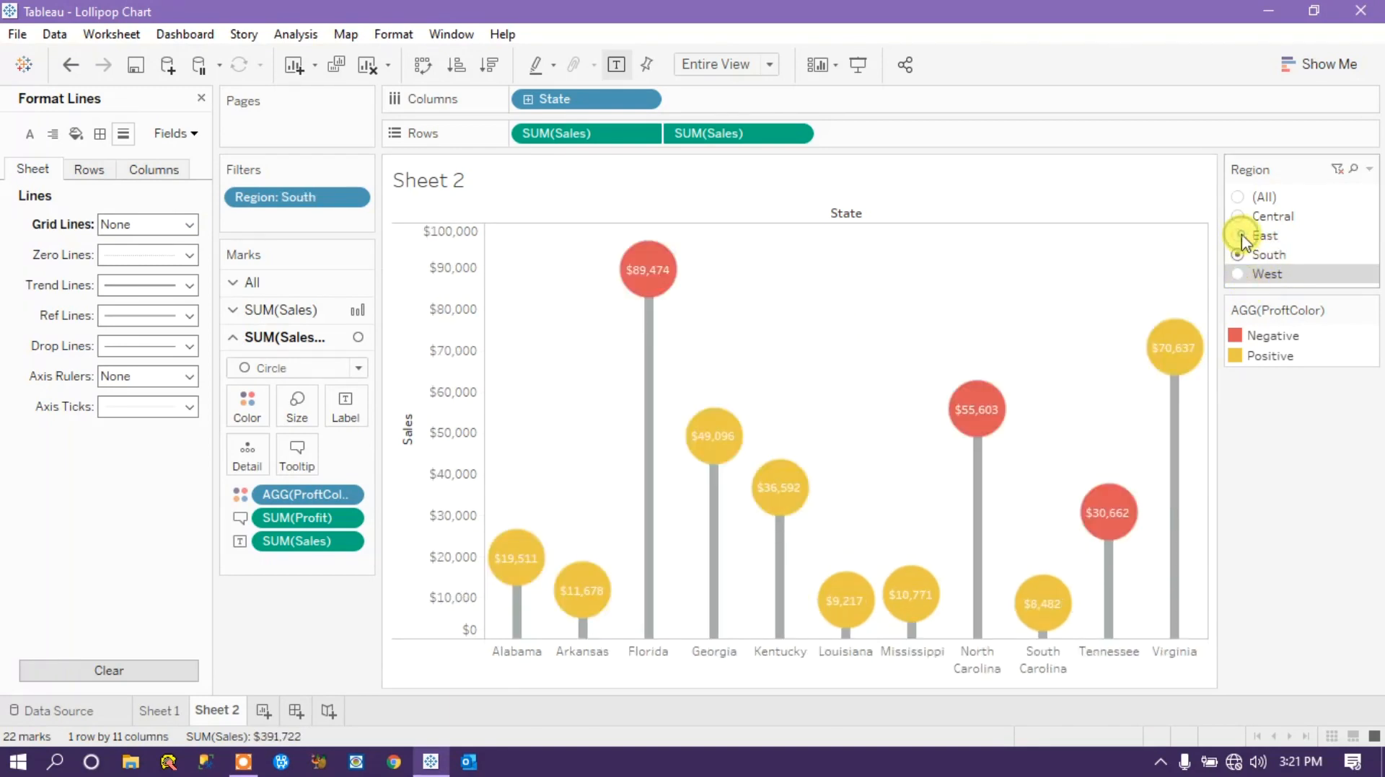
{"action": "left_click", "coordinate": [1238, 235]}
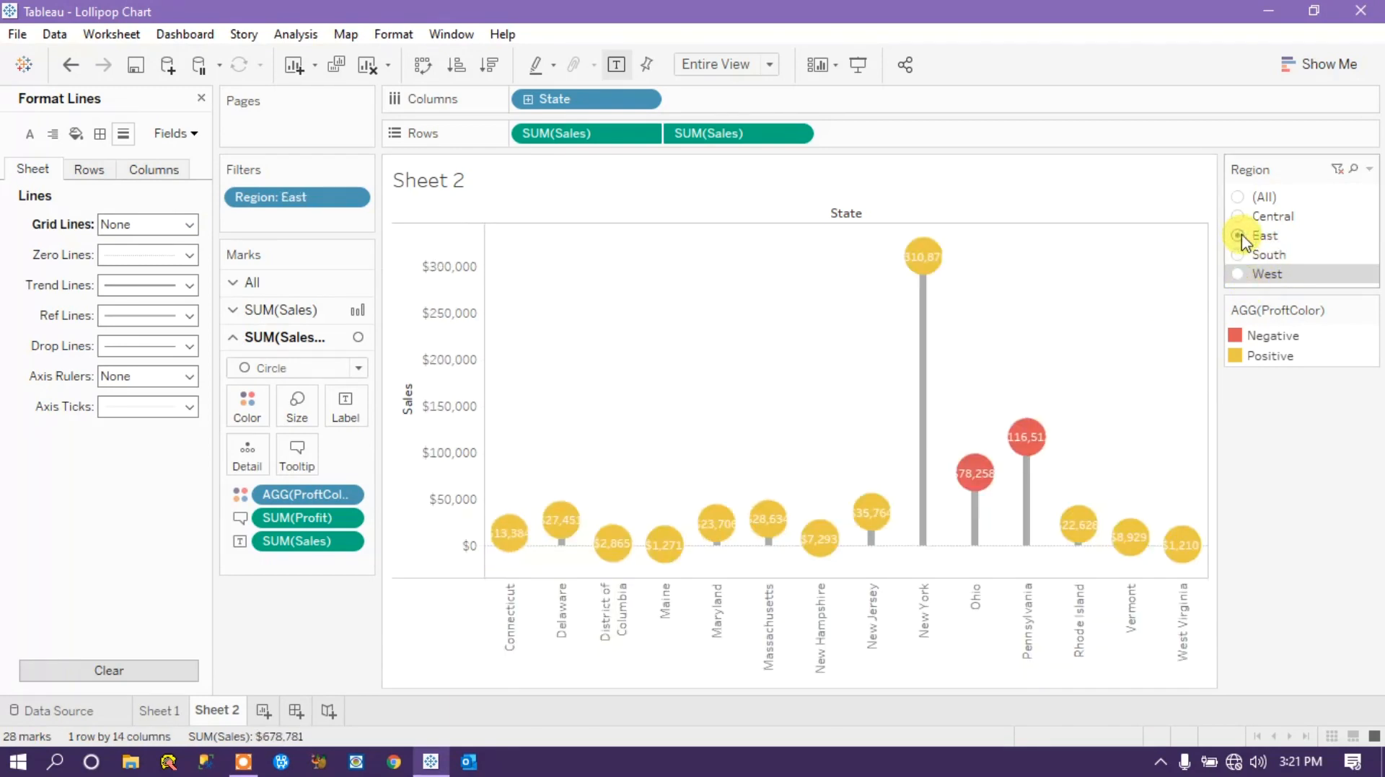
Enlarge the circles slightly to fit their Sales labels, and set the Region filter to Central.
{"action": "left_click", "coordinate": [297, 405]}
{"action": "left_click", "coordinate": [385, 459]}
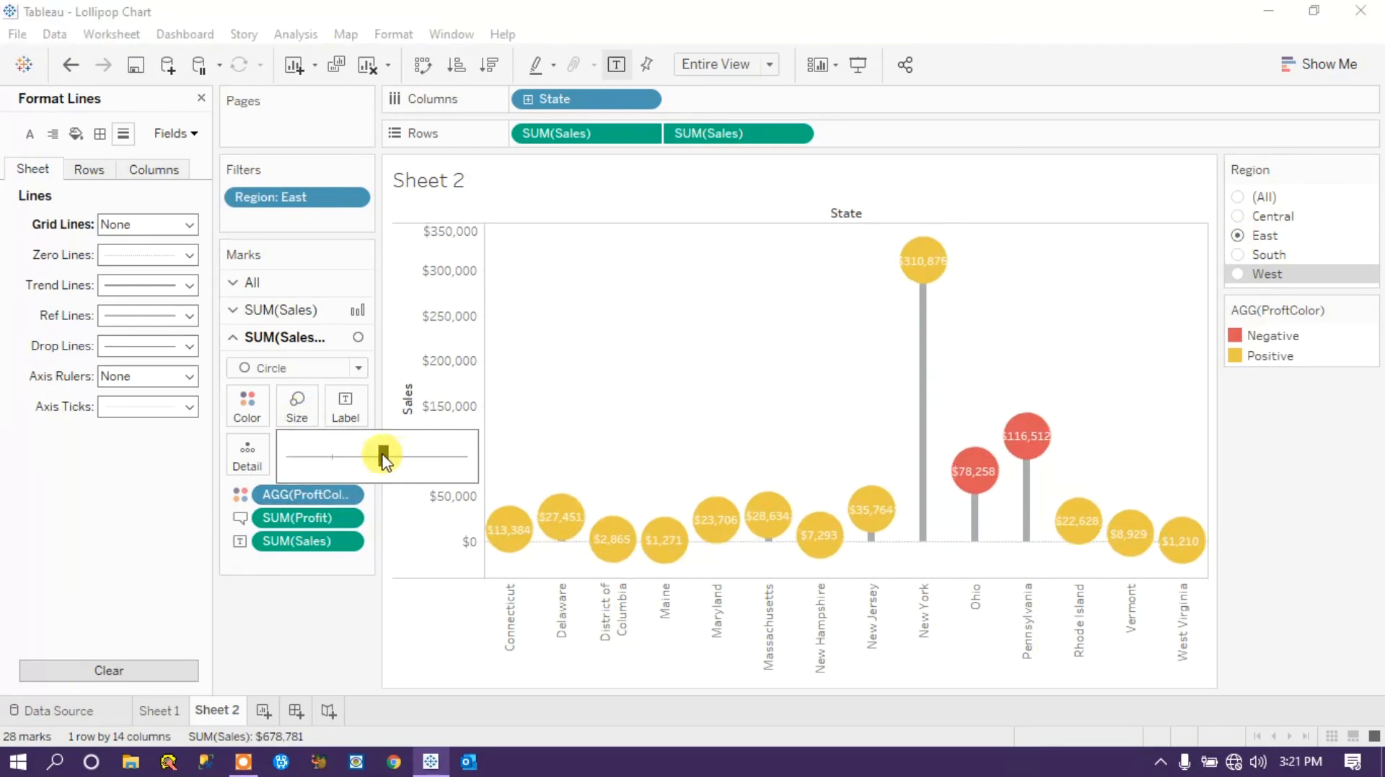
{"action": "left_click_drag", "start_coordinate": [385, 459], "coordinate": [384, 463]}
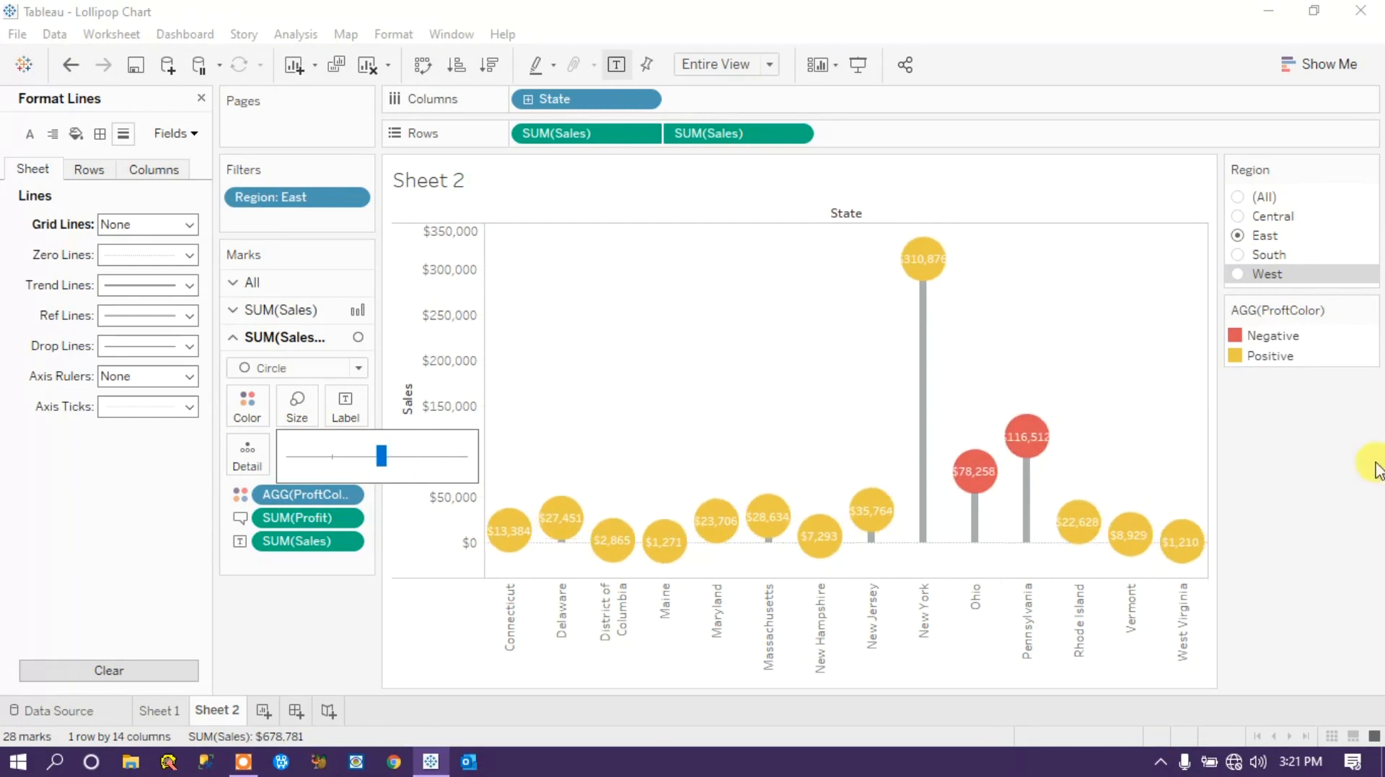
{"action": "left_click", "coordinate": [1240, 218]}
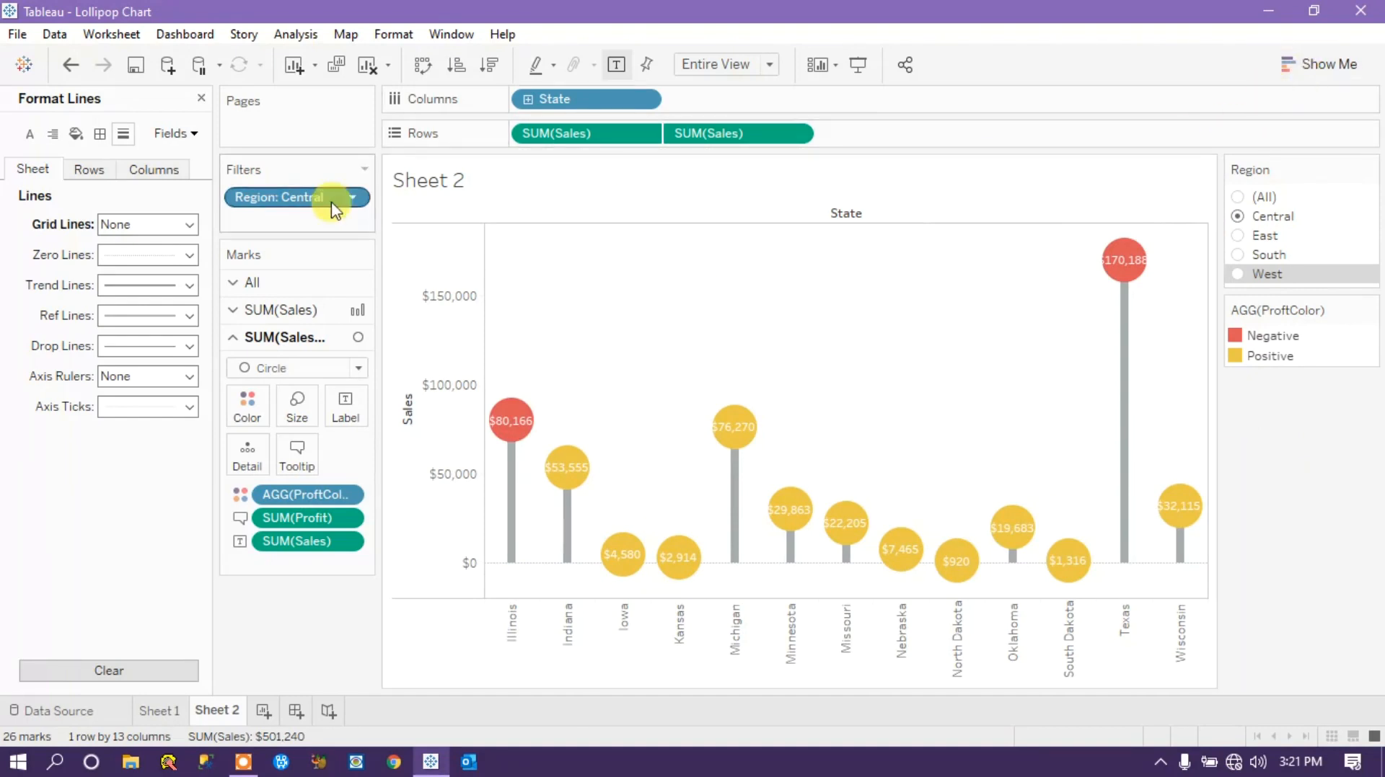
{"action": "left_click", "coordinate": [201, 98]}
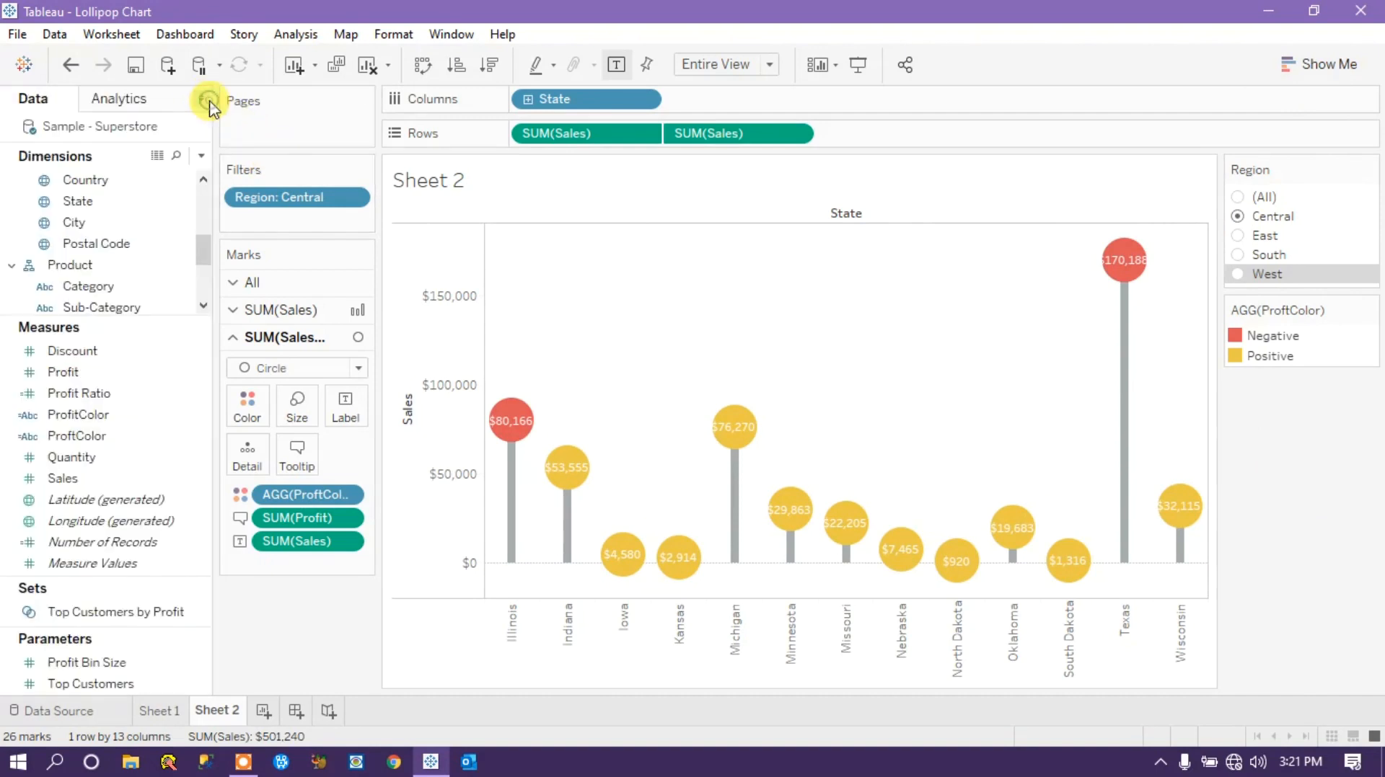